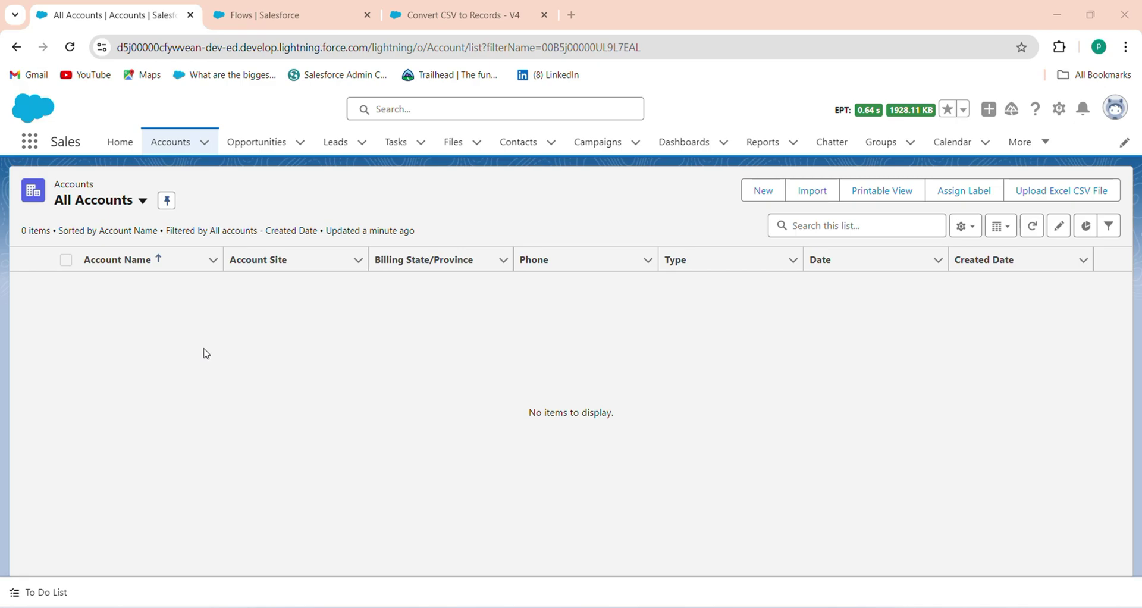
# Review the Account Data CSV File spreadsheet in Excel, and start Upload Excel CSV File from the Salesforce Accounts list.
pyautogui.click(763, 604)
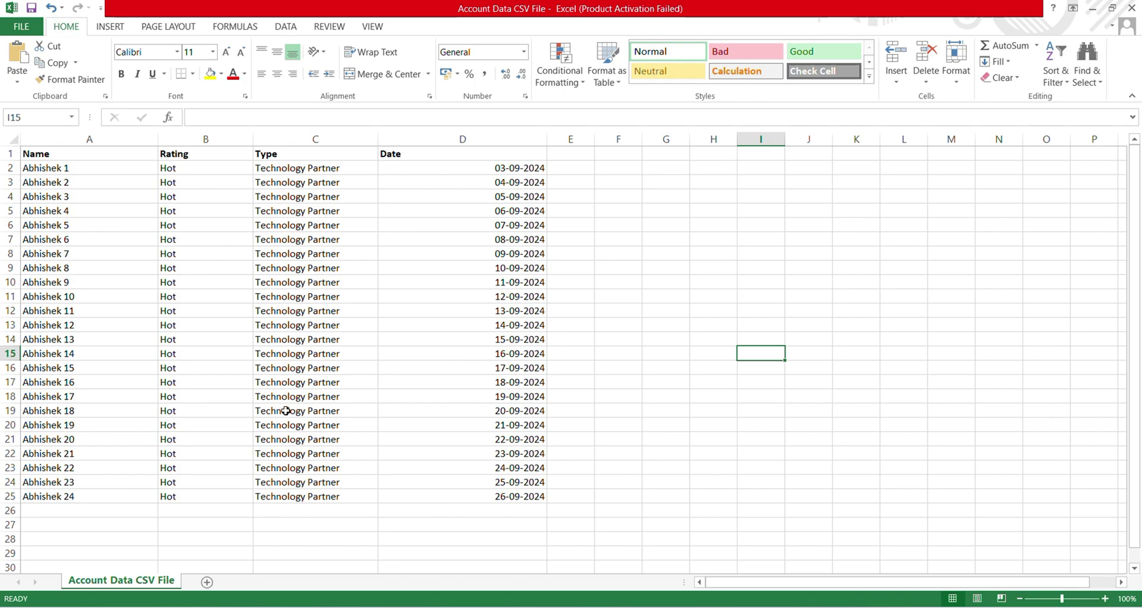
pyautogui.click(1092, 9)
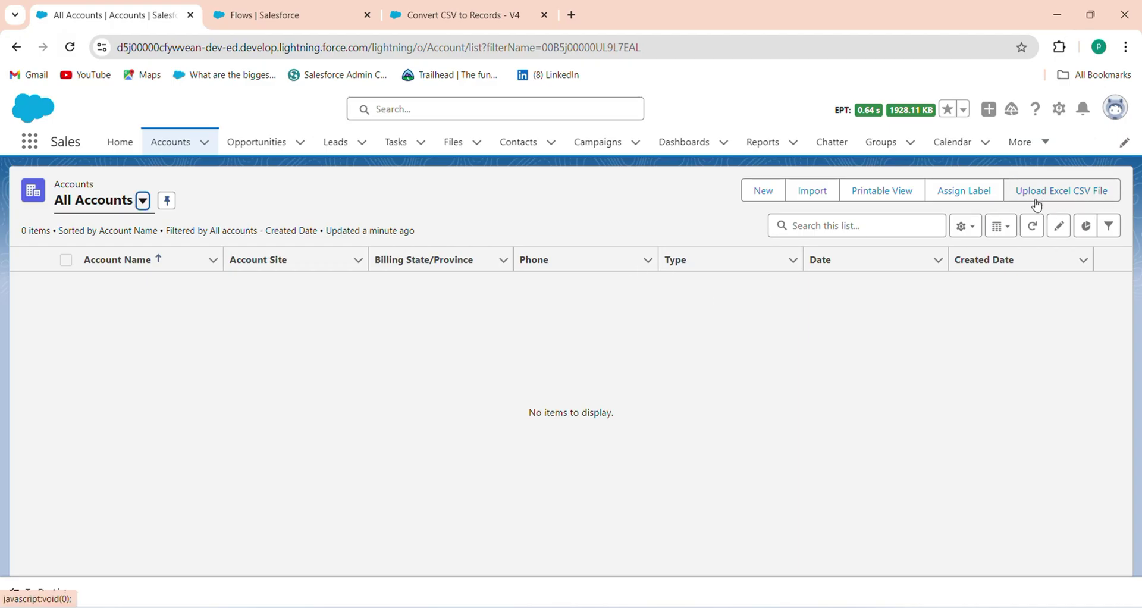
pyautogui.click(1076, 197)
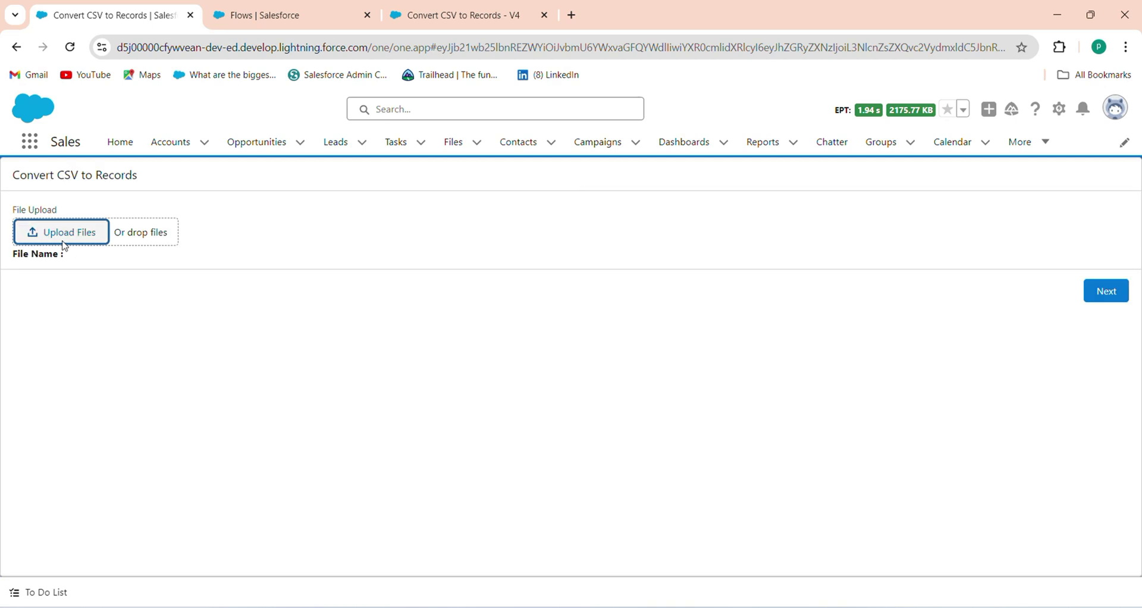
# Upload Account Data CSV File from the Desktop folder to the Convert CSV to Records flow.
pyautogui.click(85, 239)
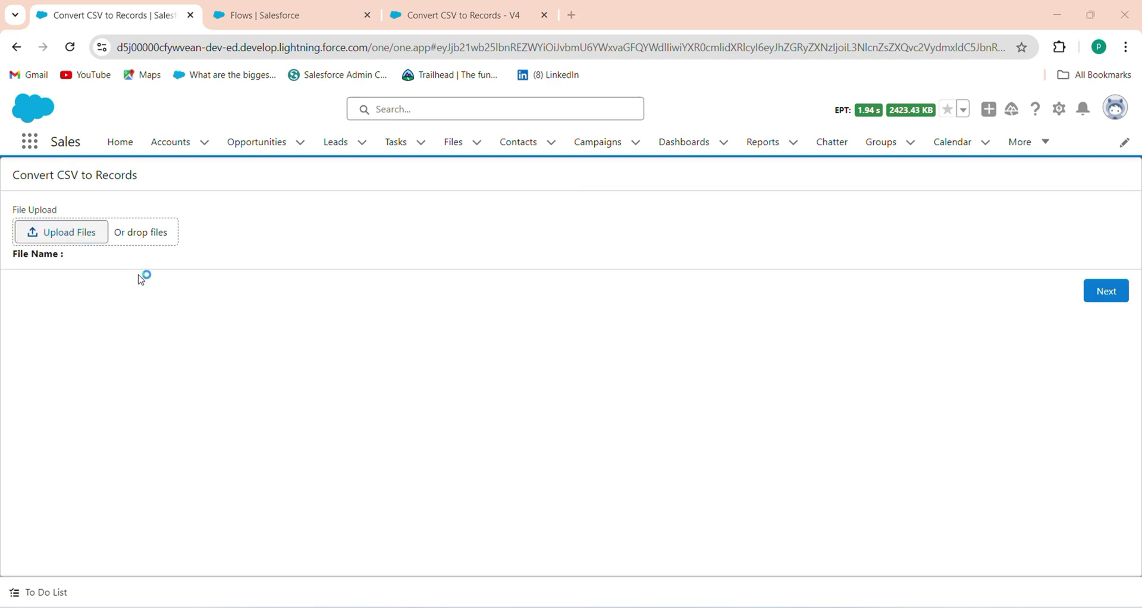
pyautogui.scroll(-5, 312, 276)
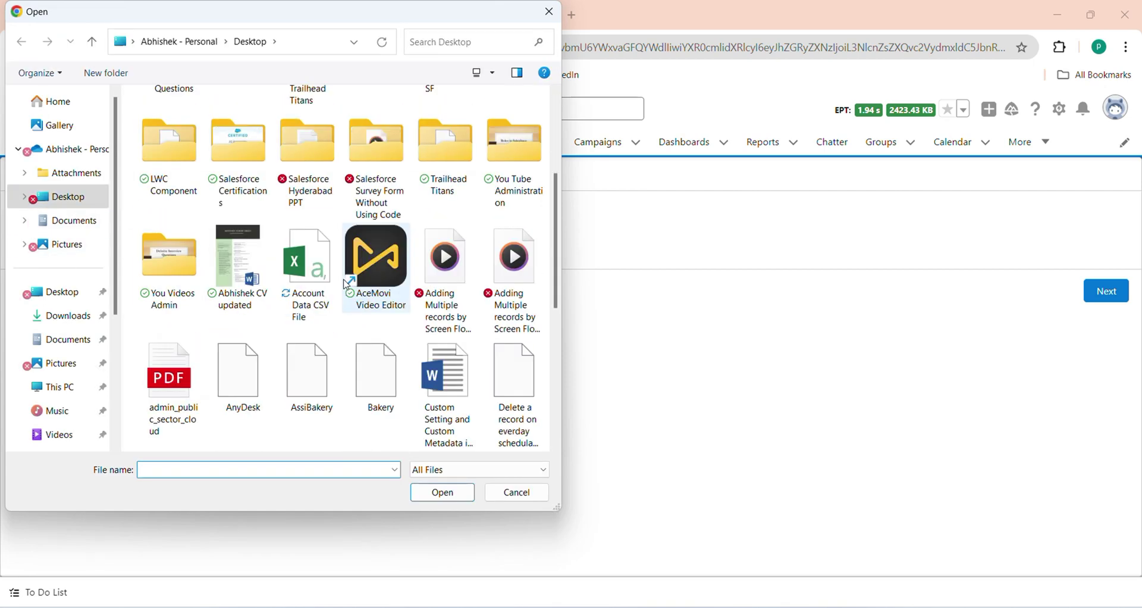
pyautogui.scroll(5, 312, 275)
pyautogui.scroll(-3, 318, 277)
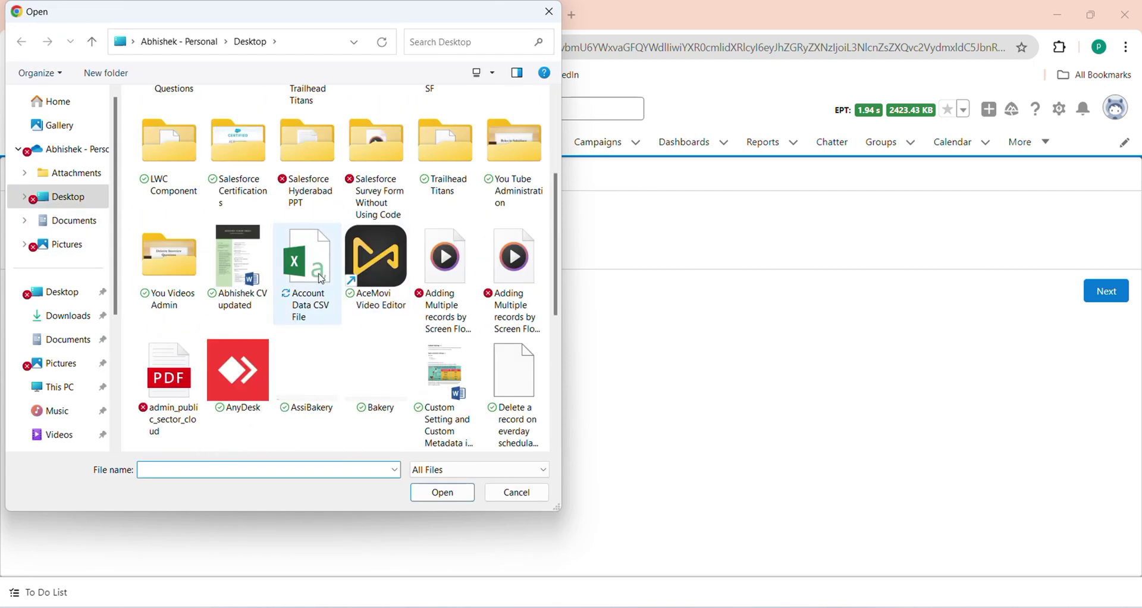
pyautogui.doubleClick(321, 278)
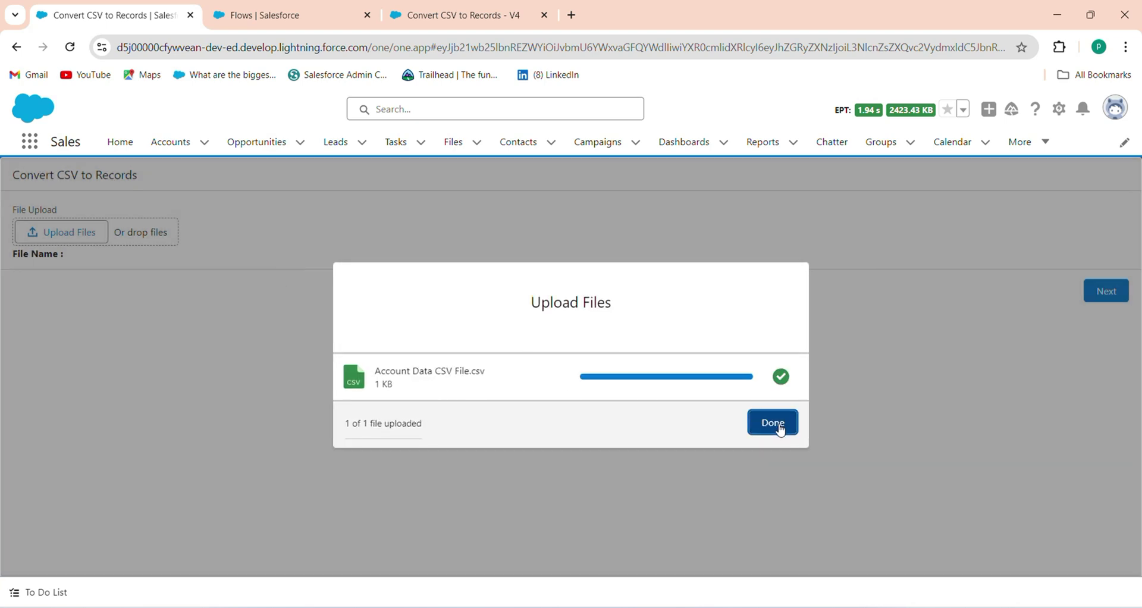
pyautogui.click(773, 423)
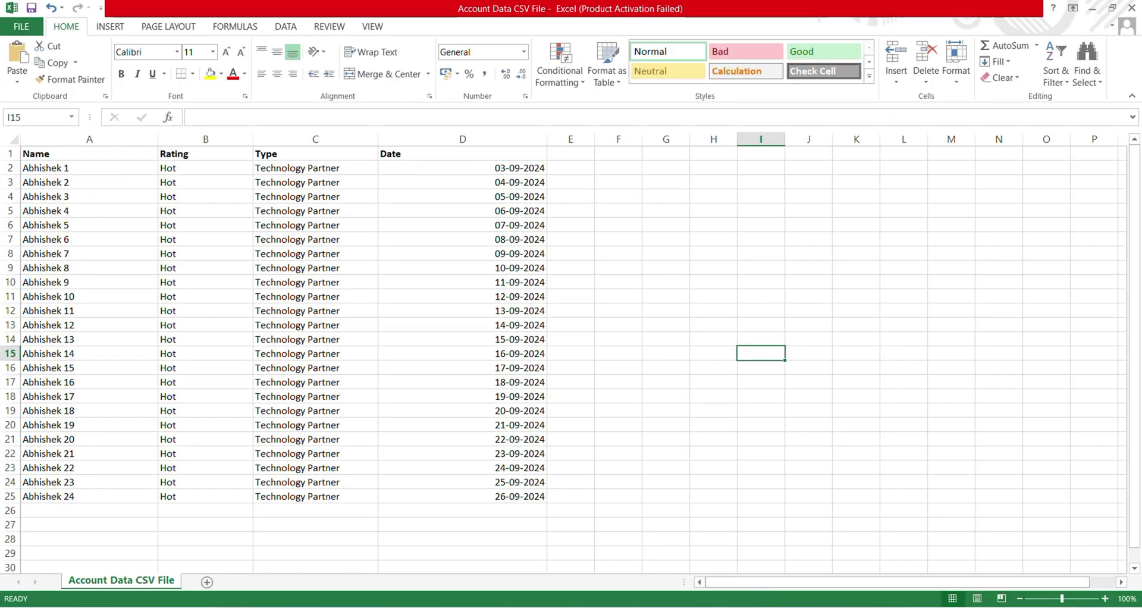
# Run the Convert CSV to Records flow on the uploaded file and finish it.
pyautogui.click(1092, 8)
pyautogui.click(1108, 291)
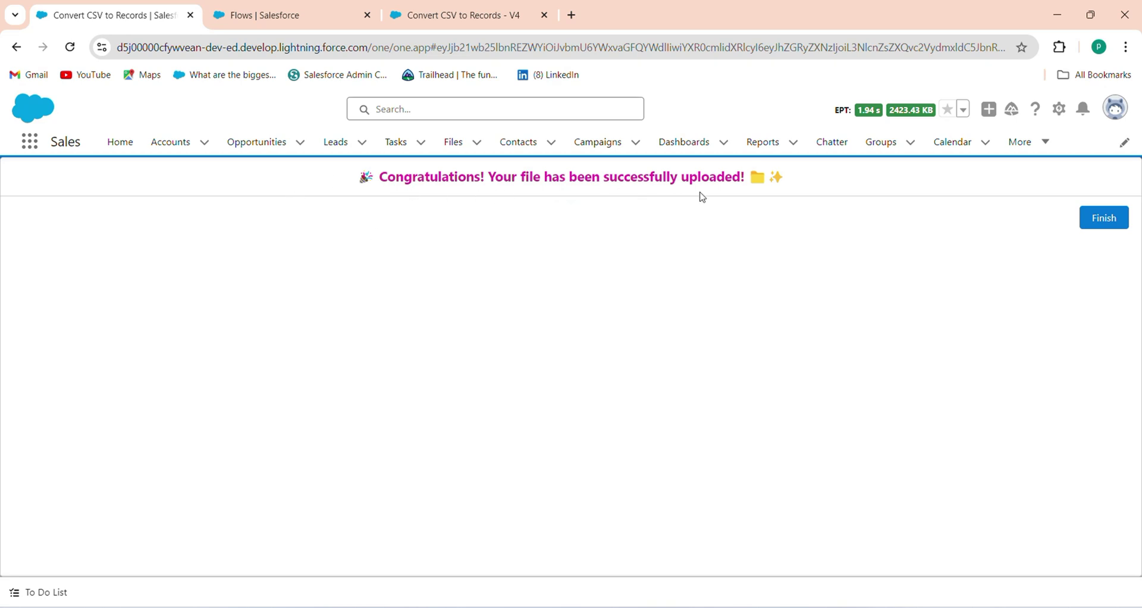
pyautogui.click(1121, 224)
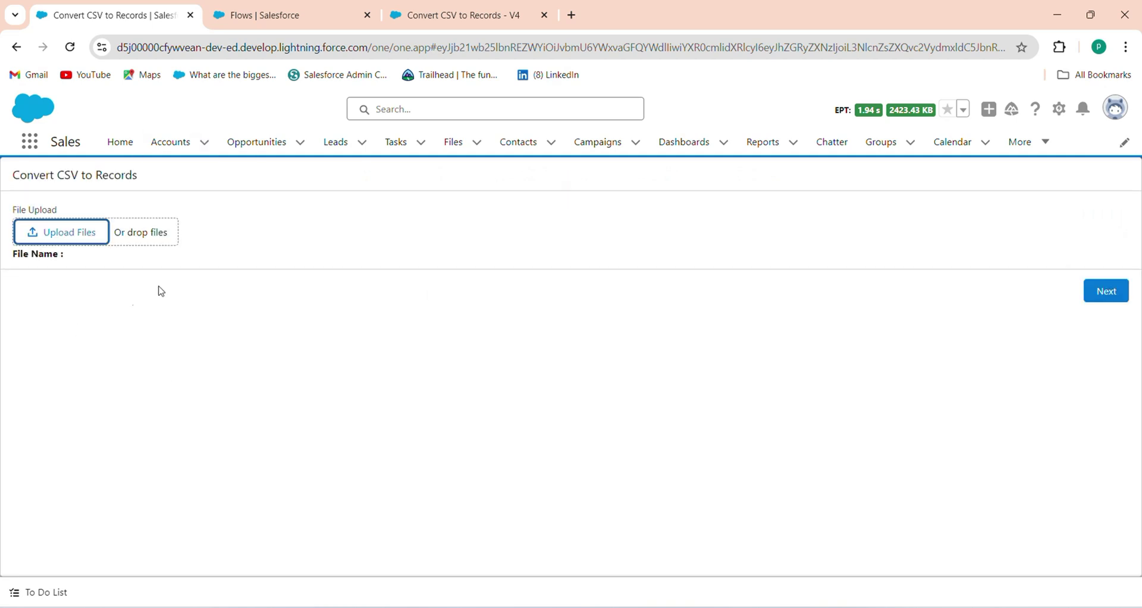
# Open the All Accounts list, sort it by Created Date and review the imported records.
pyautogui.click(170, 143)
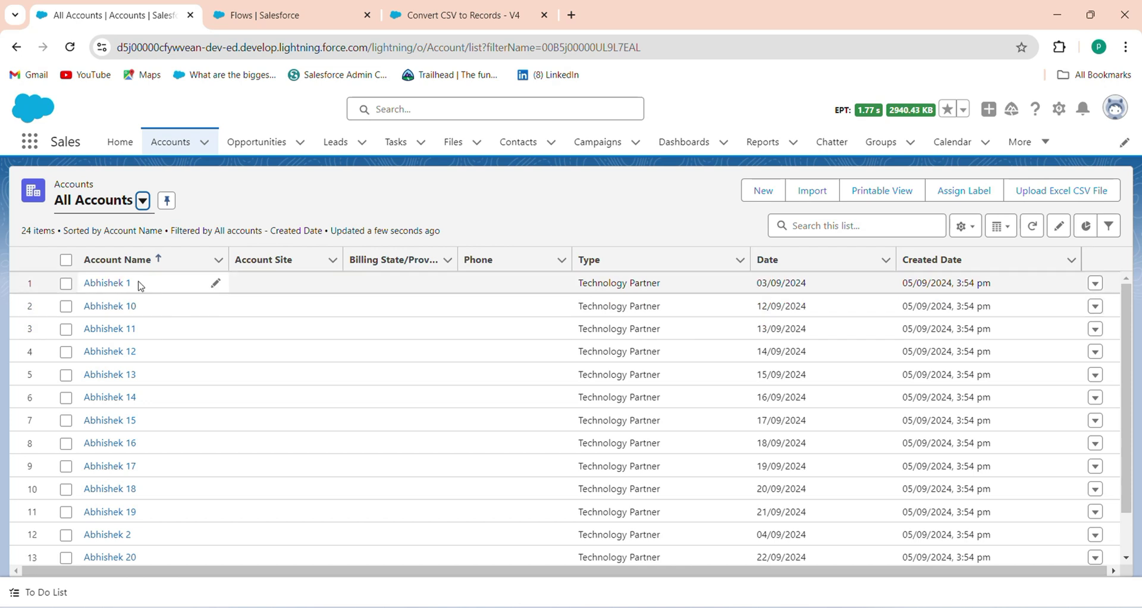
pyautogui.scroll(-5, 142, 396)
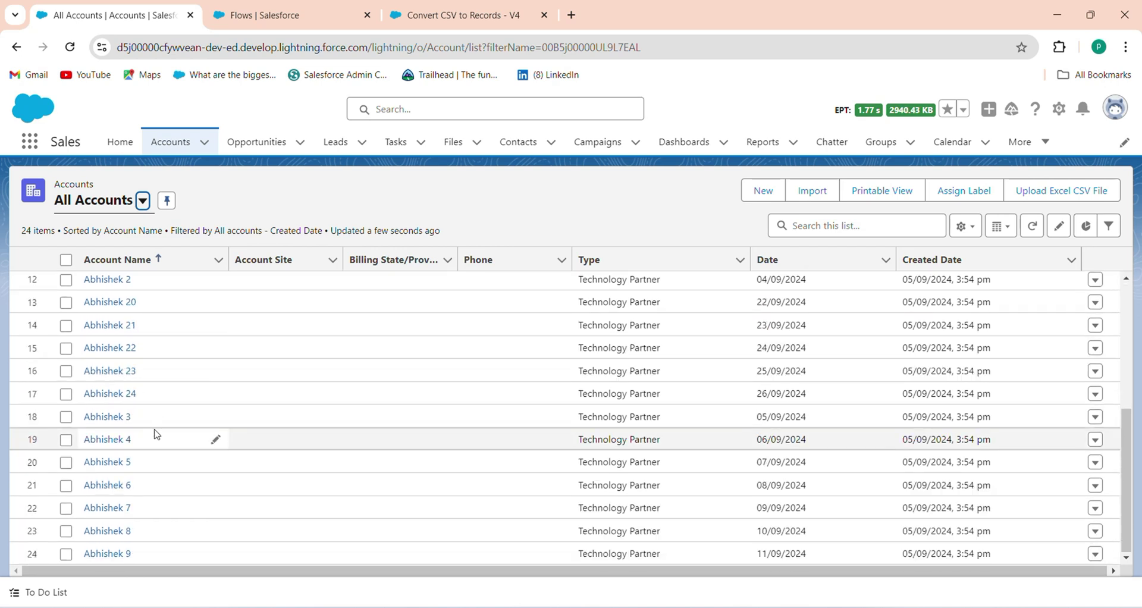
pyautogui.scroll(5, 148, 483)
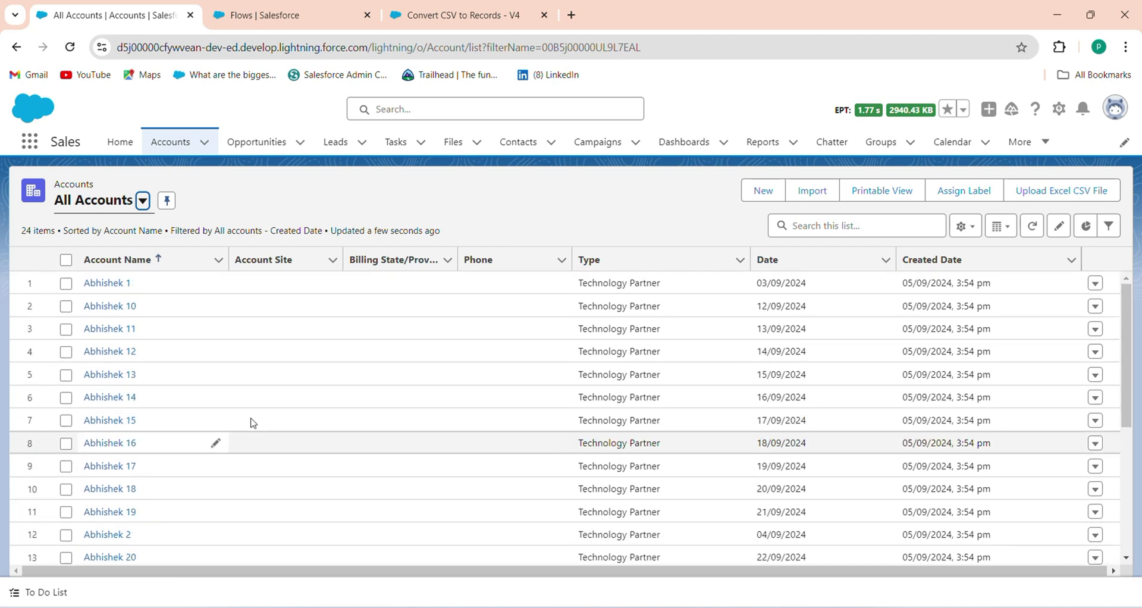
pyautogui.click(930, 263)
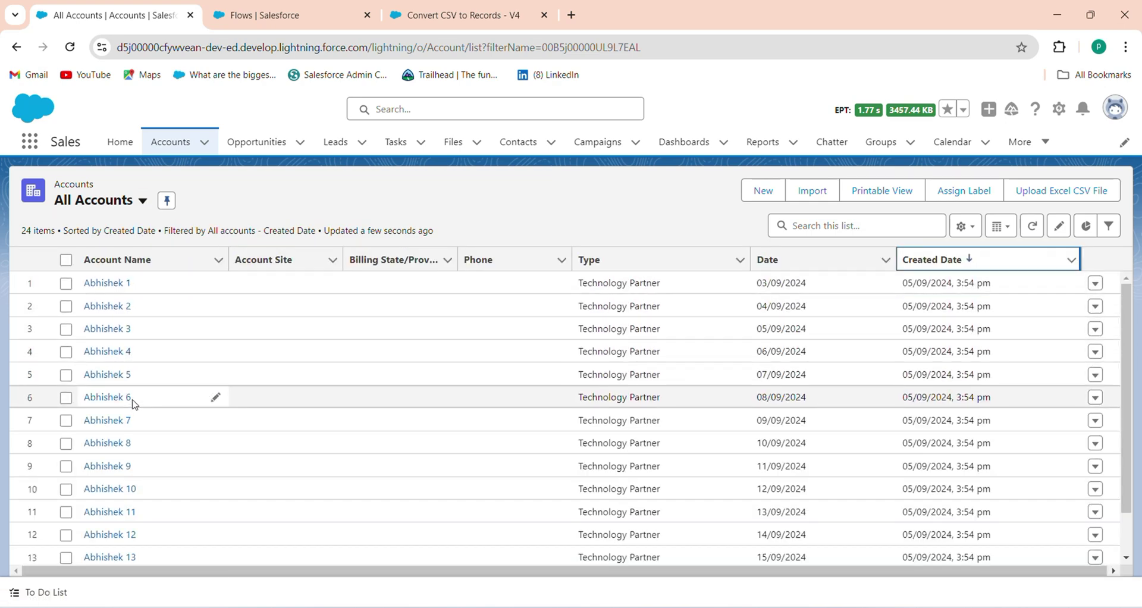
pyautogui.scroll(-5, 132, 410)
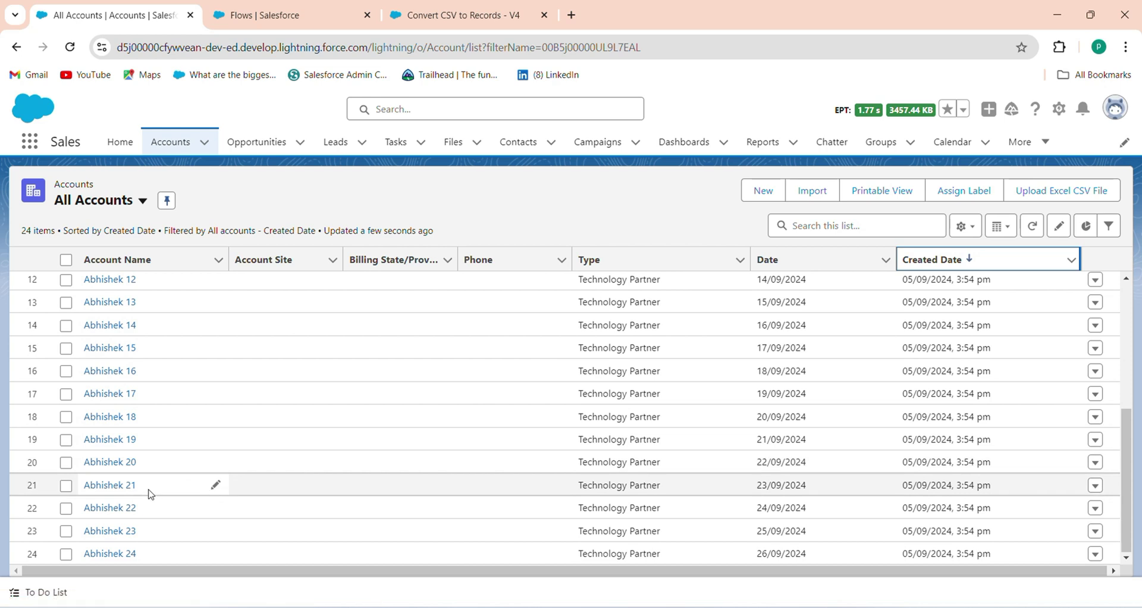
pyautogui.scroll(4, 660, 349)
pyautogui.scroll(1, 659, 349)
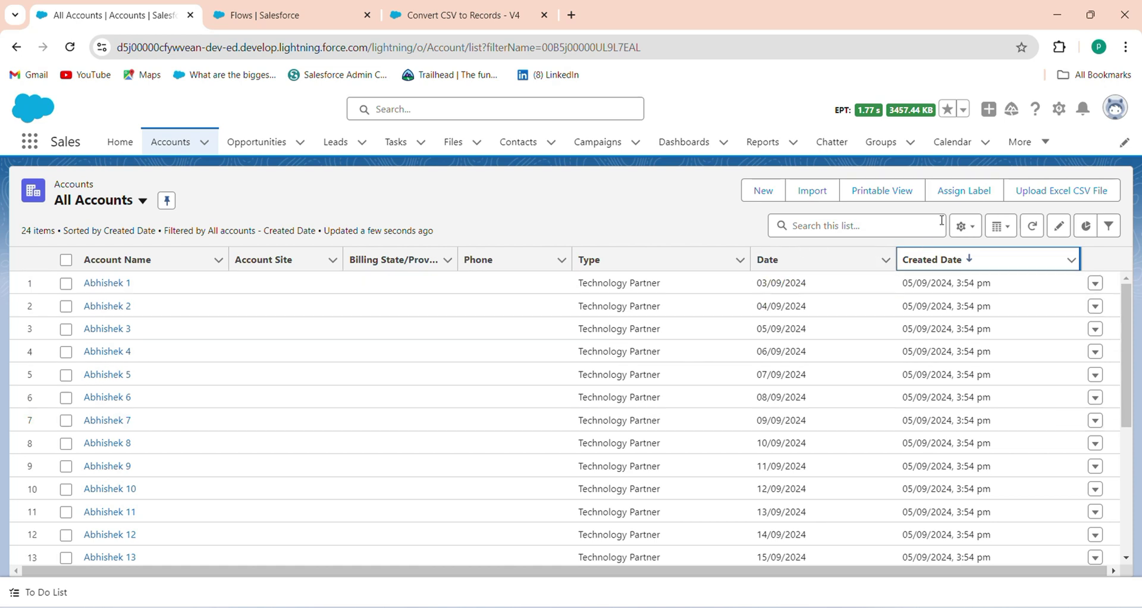
# Remove Billing State/Province, Account Site and Phone from the visible fields of the All Accounts list view.
pyautogui.click(963, 226)
pyautogui.press('Escape')
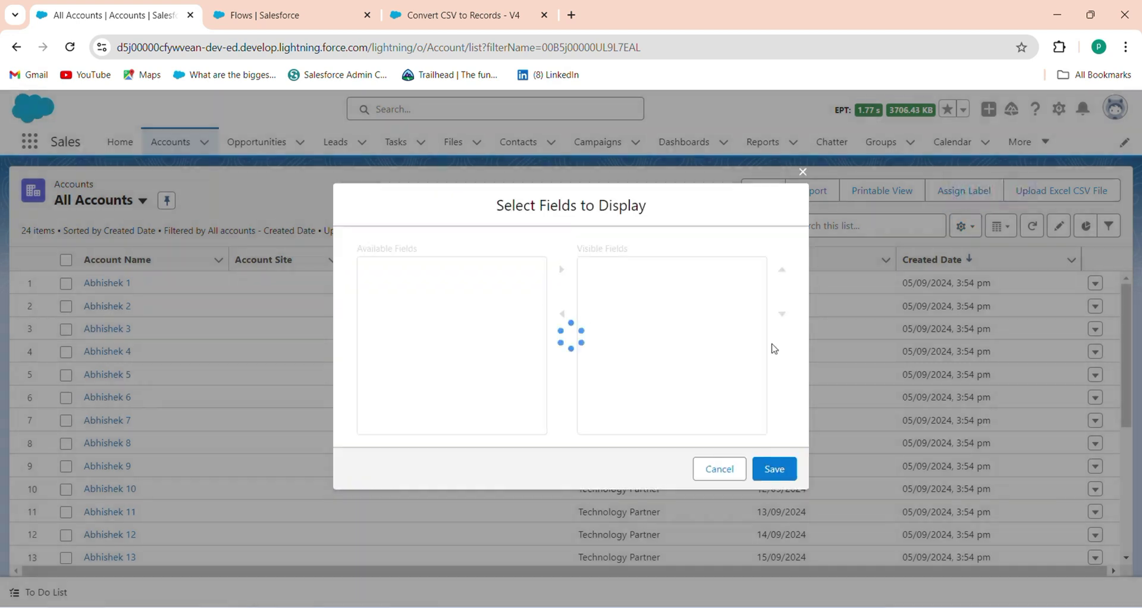
pyautogui.click(655, 336)
pyautogui.click(562, 314)
pyautogui.click(603, 305)
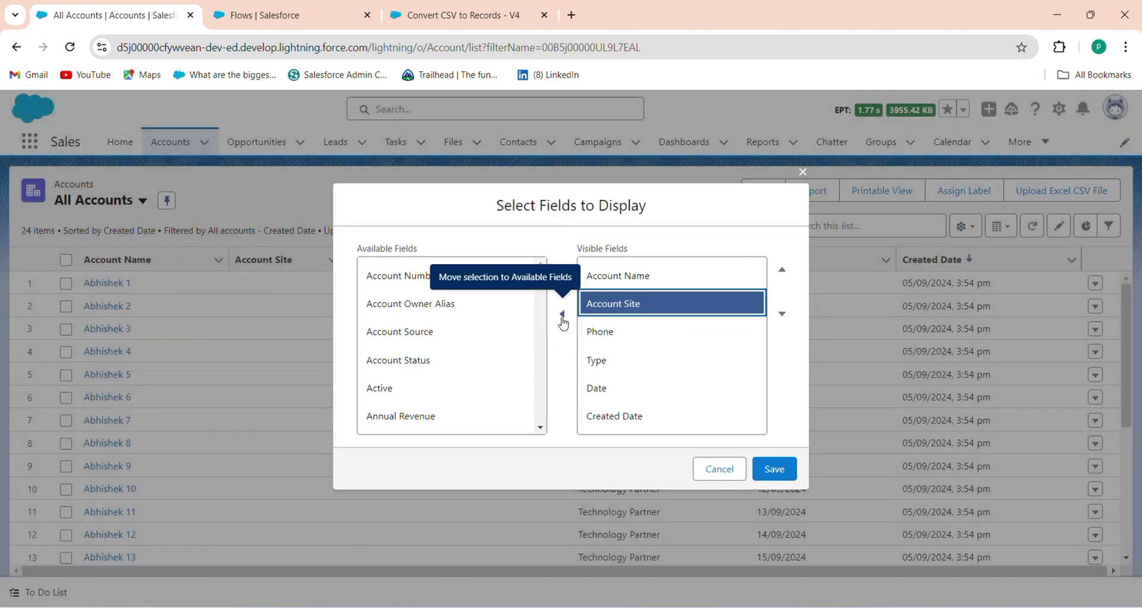
pyautogui.click(562, 318)
pyautogui.click(601, 305)
pyautogui.click(561, 314)
# Add Rating to the visible fields of the list view.
pyautogui.scroll(-3, 465, 357)
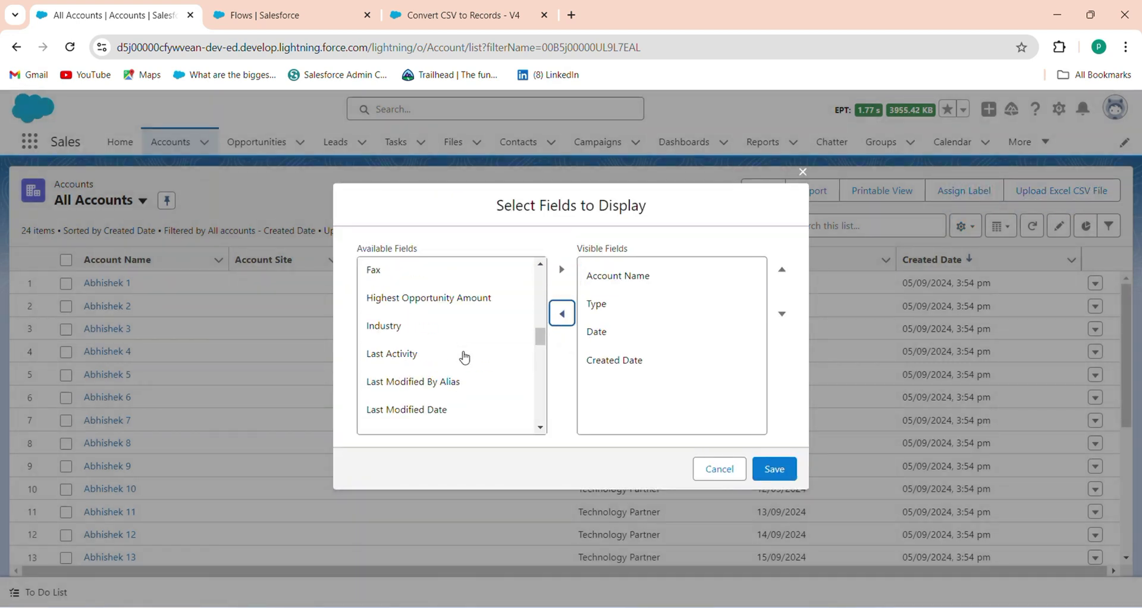
pyautogui.scroll(-10, 464, 357)
pyautogui.scroll(12, 464, 361)
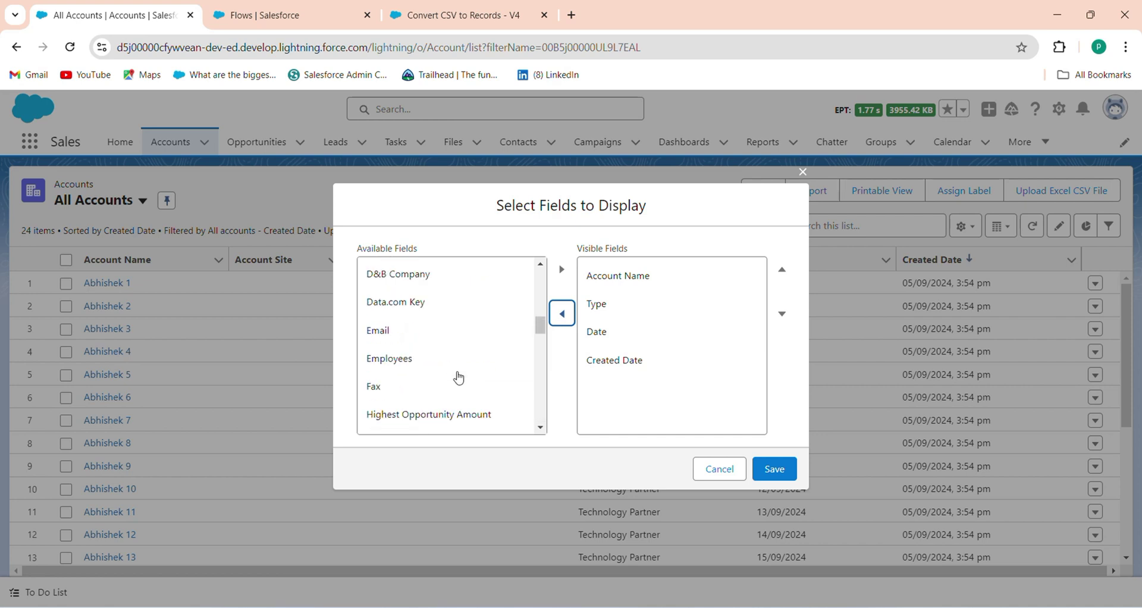
pyautogui.scroll(6, 459, 377)
pyautogui.scroll(-5, 459, 377)
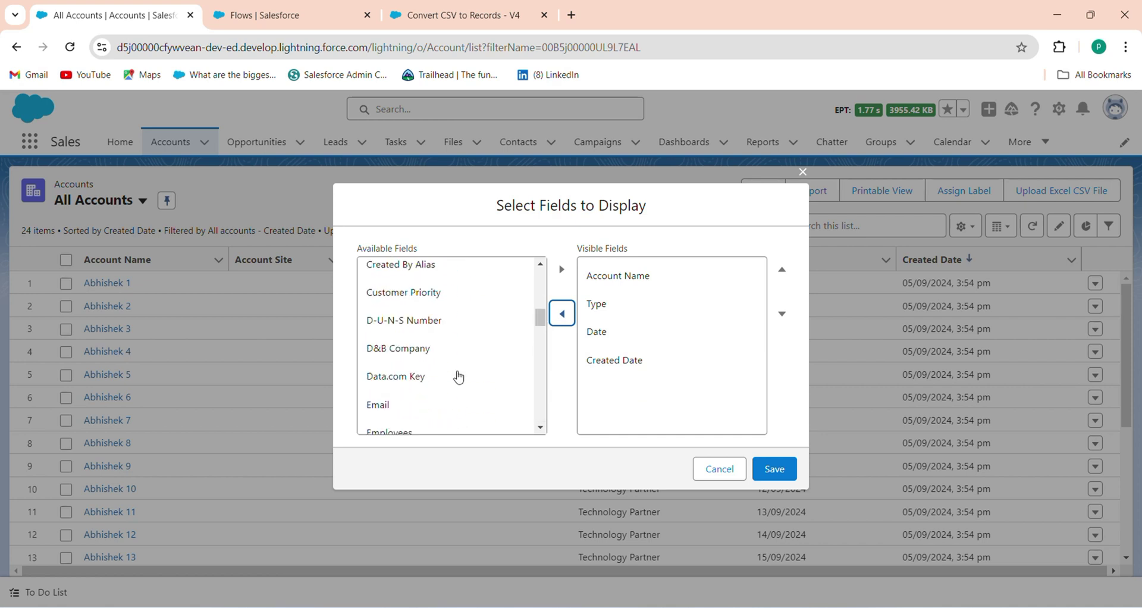
pyautogui.scroll(-8, 458, 377)
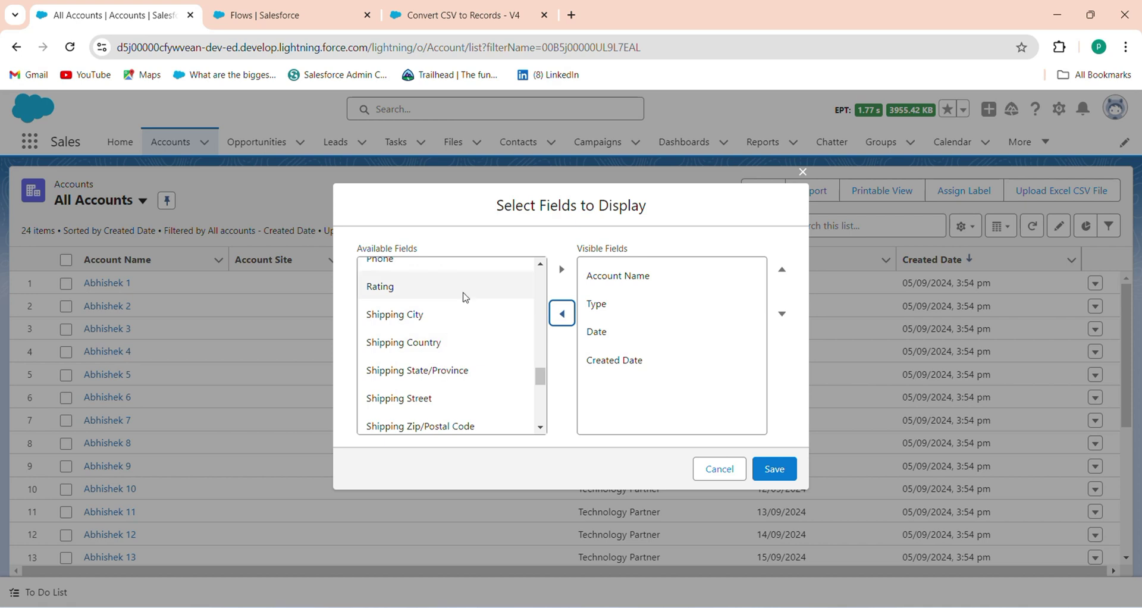
pyautogui.click(464, 296)
pyautogui.click(561, 269)
# Move Rating between Type and Date in the visible fields and save the list view.
pyautogui.click(706, 381)
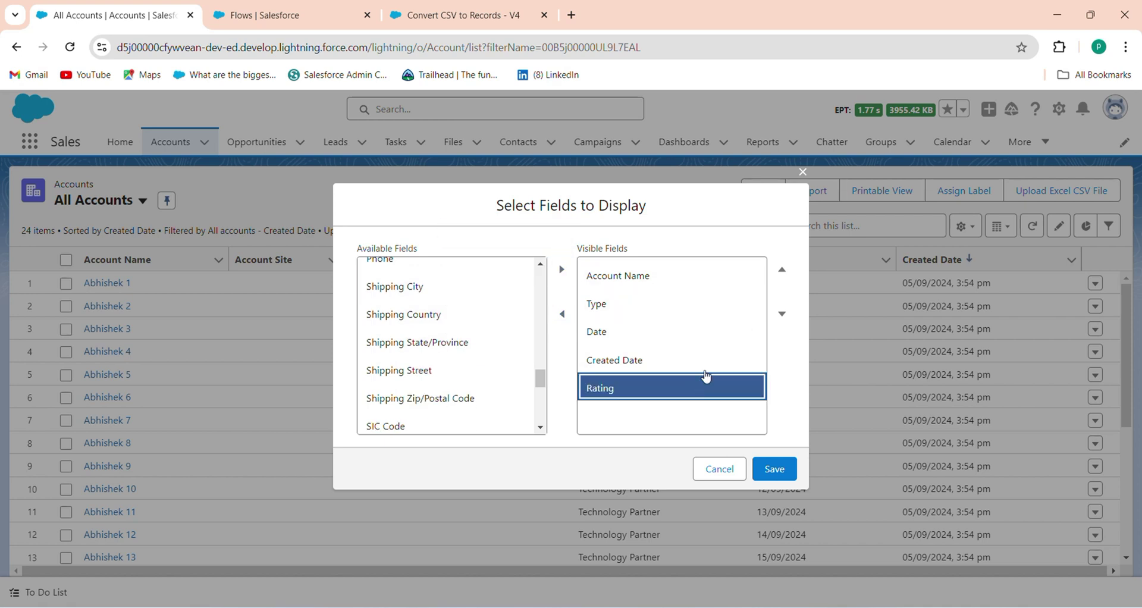
pyautogui.click(782, 269)
pyautogui.click(782, 269)
pyautogui.click(640, 303)
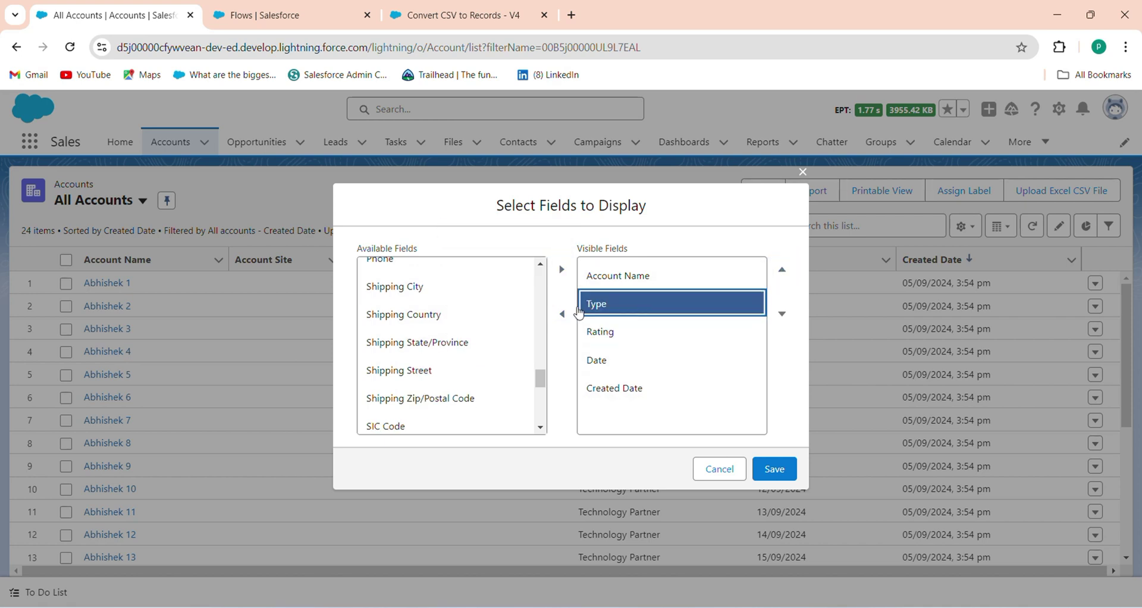
pyautogui.click(777, 467)
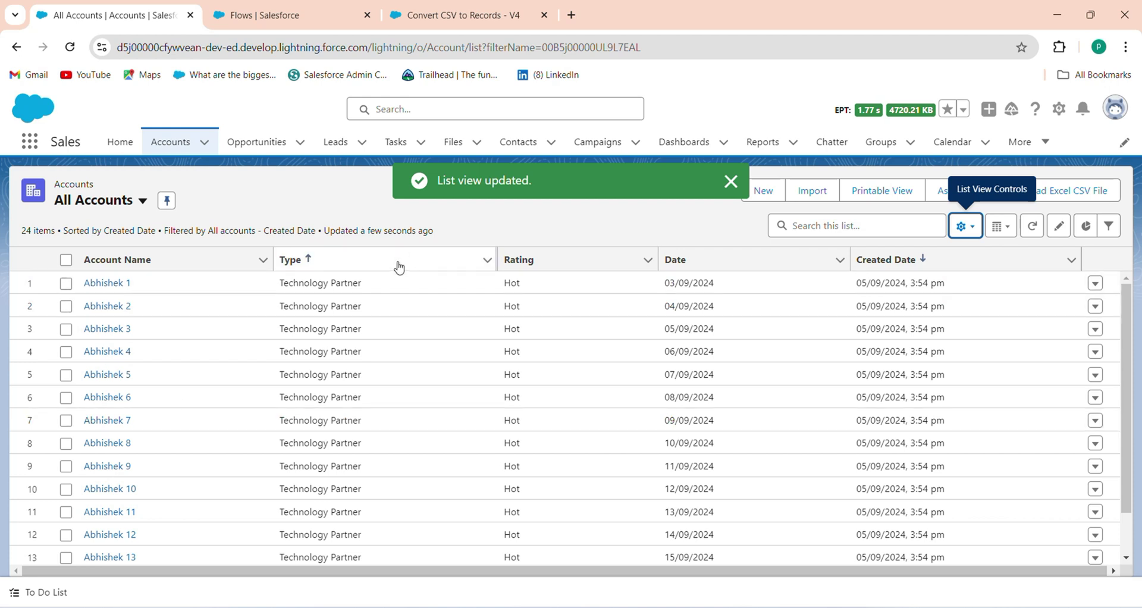
pyautogui.scroll(-1, 792, 469)
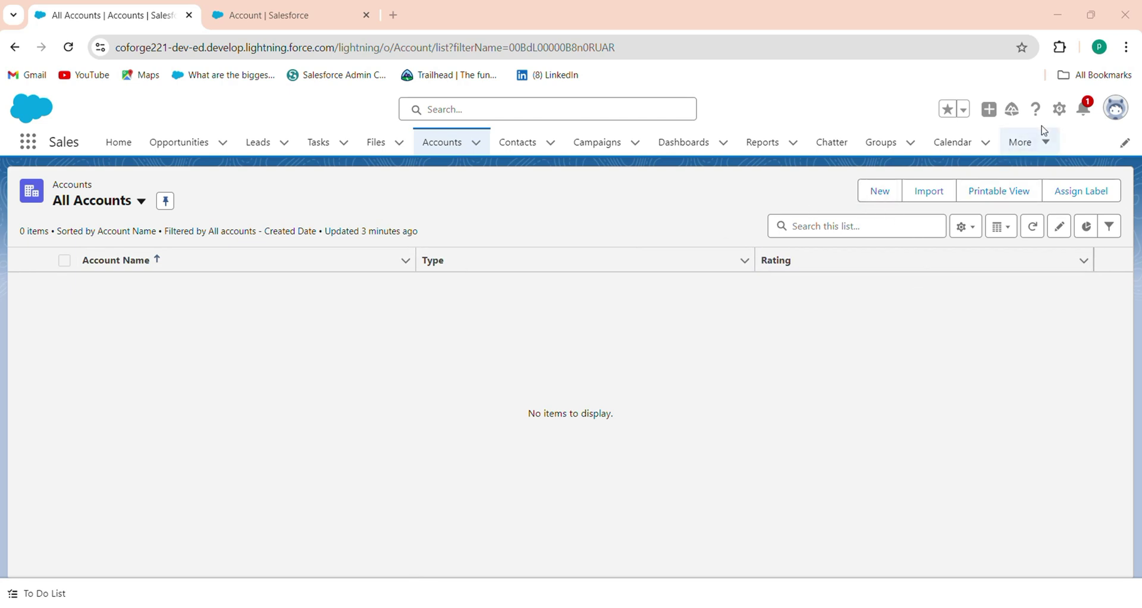
# Open the Developer Console of the org with the empty Accounts list in a new browser tab.
pyautogui.click(1058, 118)
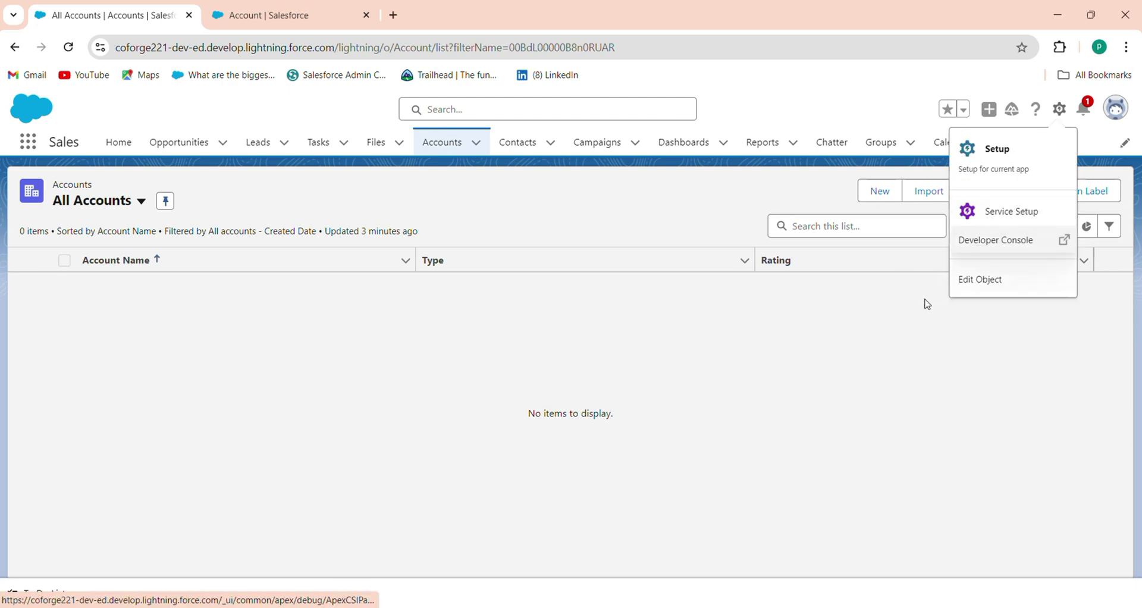
pyautogui.rightClick(989, 245)
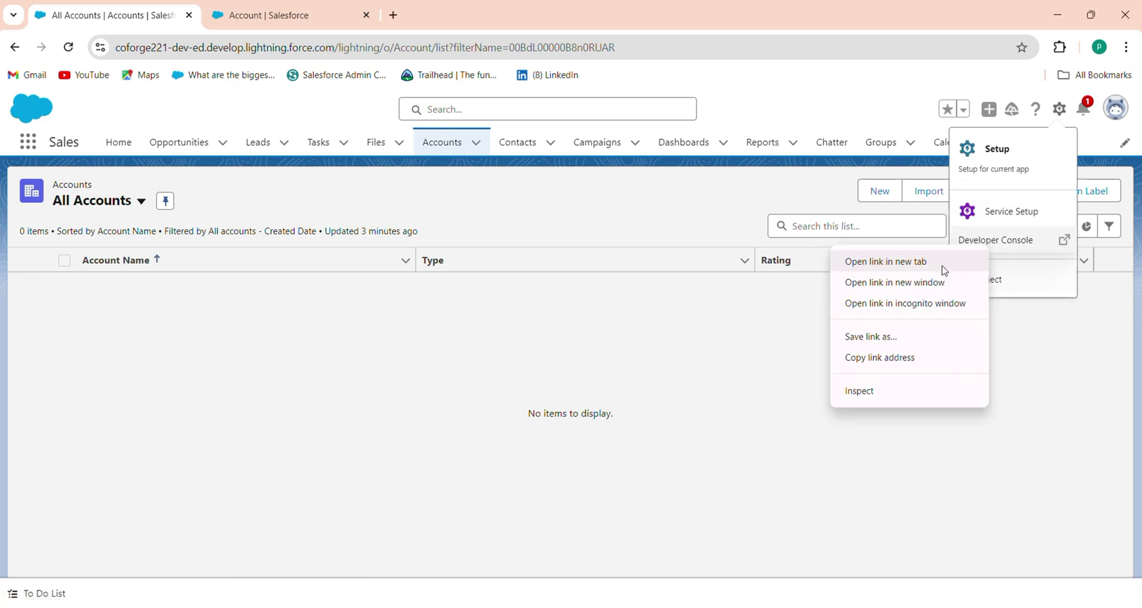
pyautogui.click(941, 262)
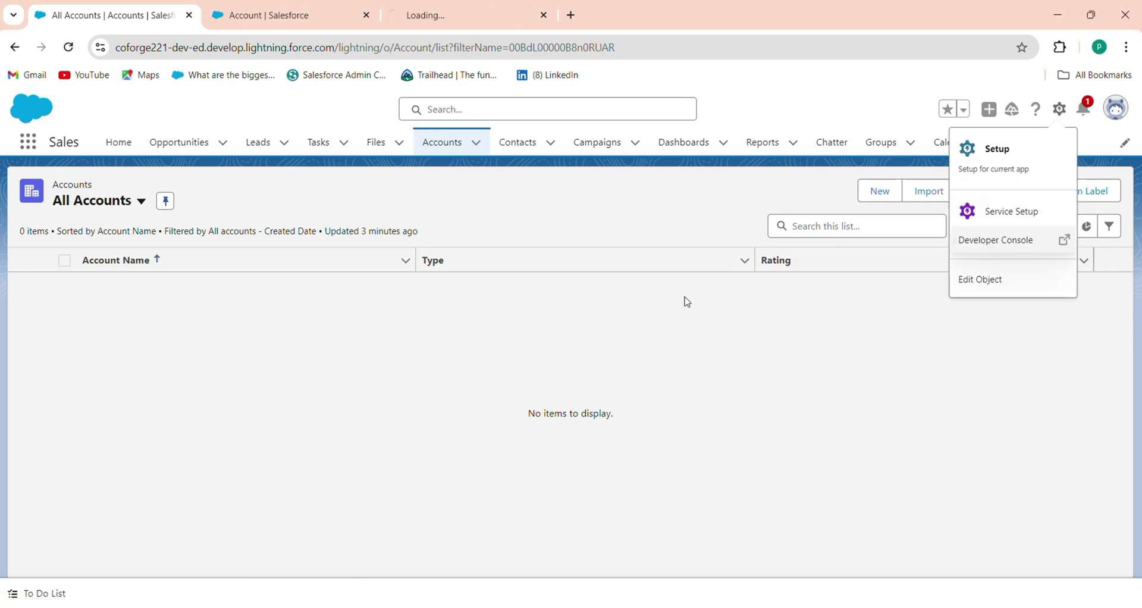
pyautogui.click(427, 19)
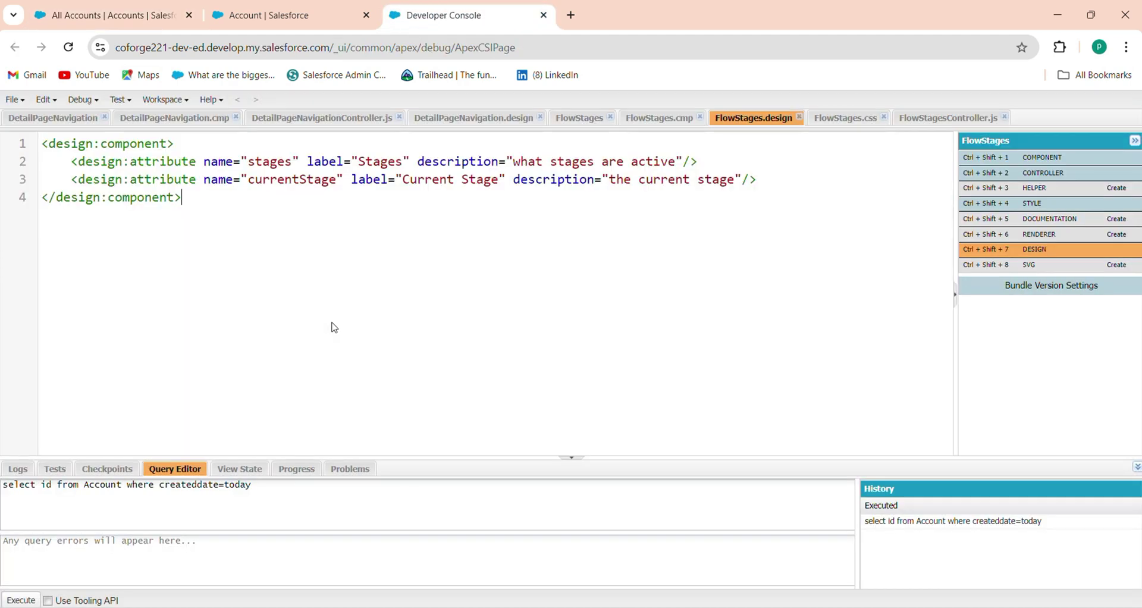
# Close all open file tabs in the Developer Console.
pyautogui.click(74, 119)
pyautogui.rightClick(75, 119)
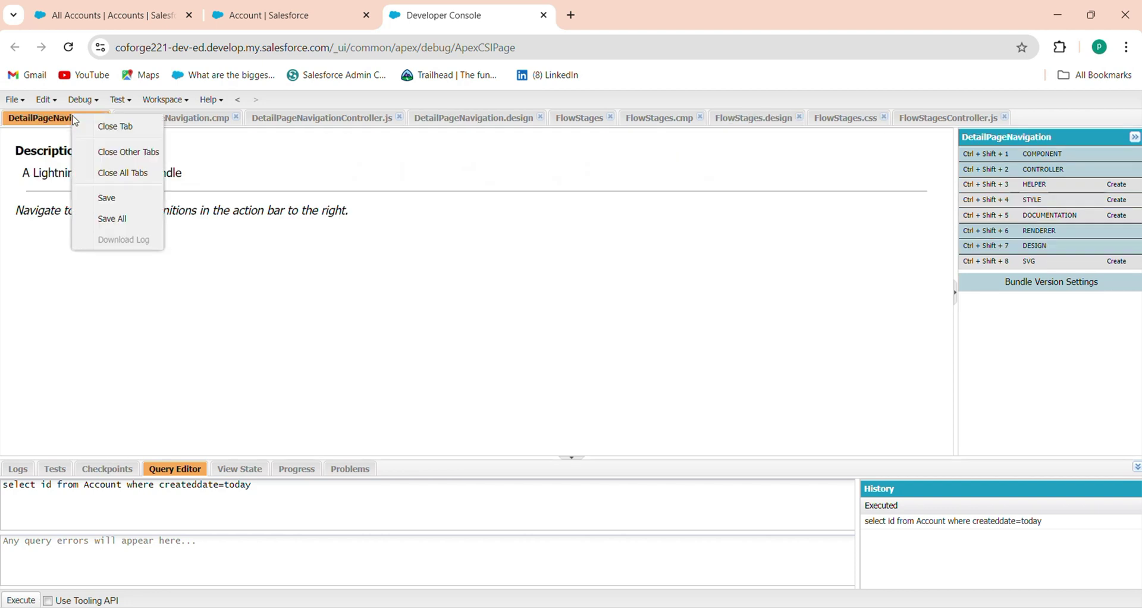
pyautogui.click(143, 174)
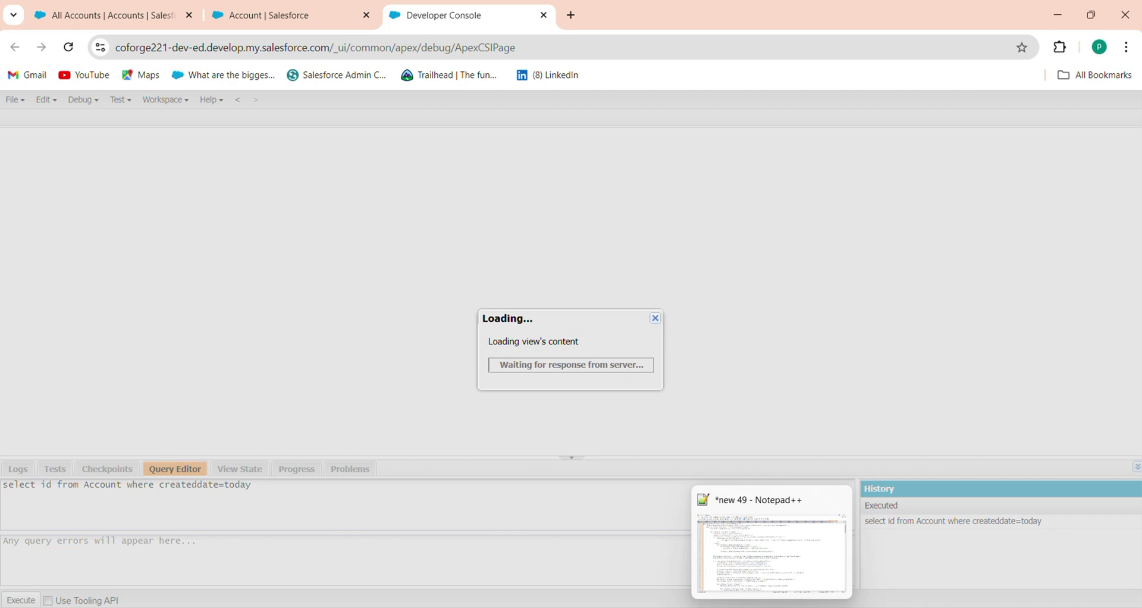
# Copy the class name ConvertCSVToRecords from the code in Notepad++, return to the Developer Console and dismiss the loading dialog.
pyautogui.click(772, 553)
pyautogui.doubleClick(275, 80)
pyautogui.hotkey('ctrl', 'c')
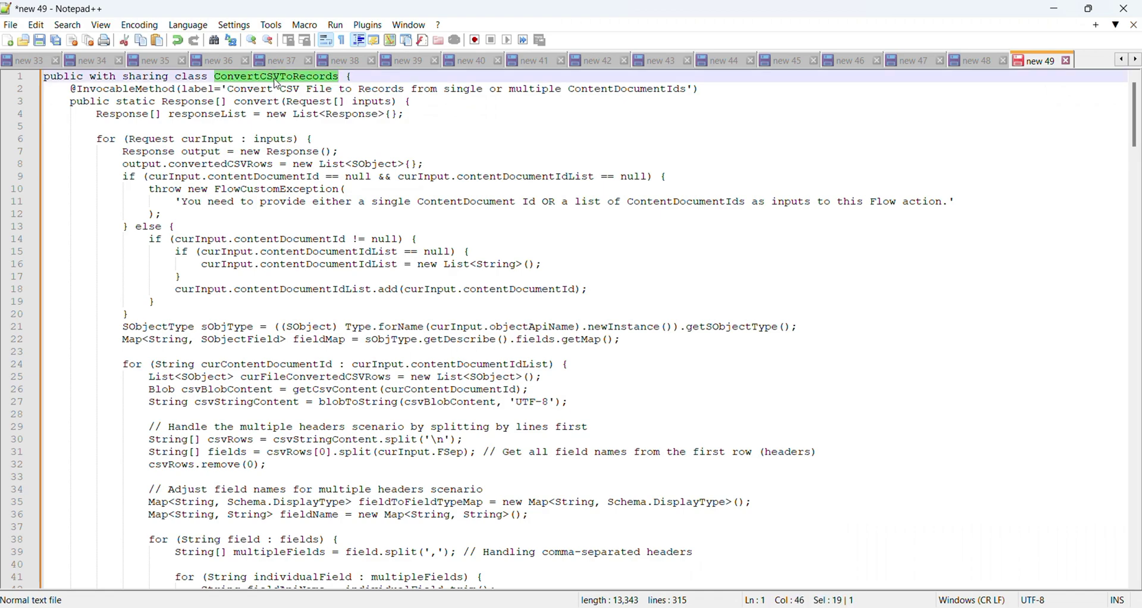
pyautogui.click(1054, 8)
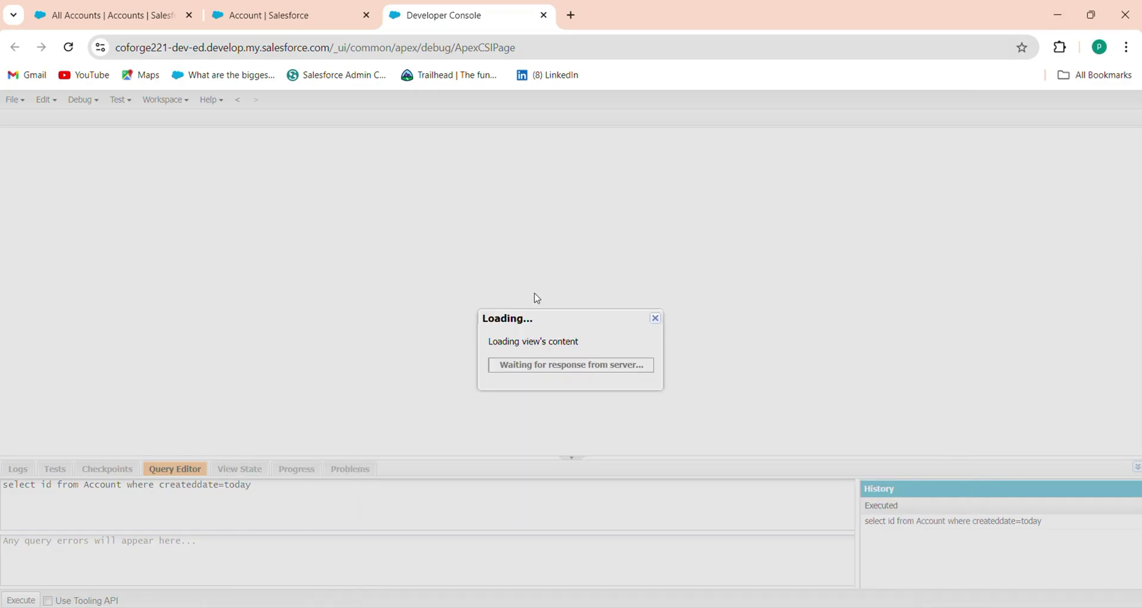
pyautogui.click(658, 319)
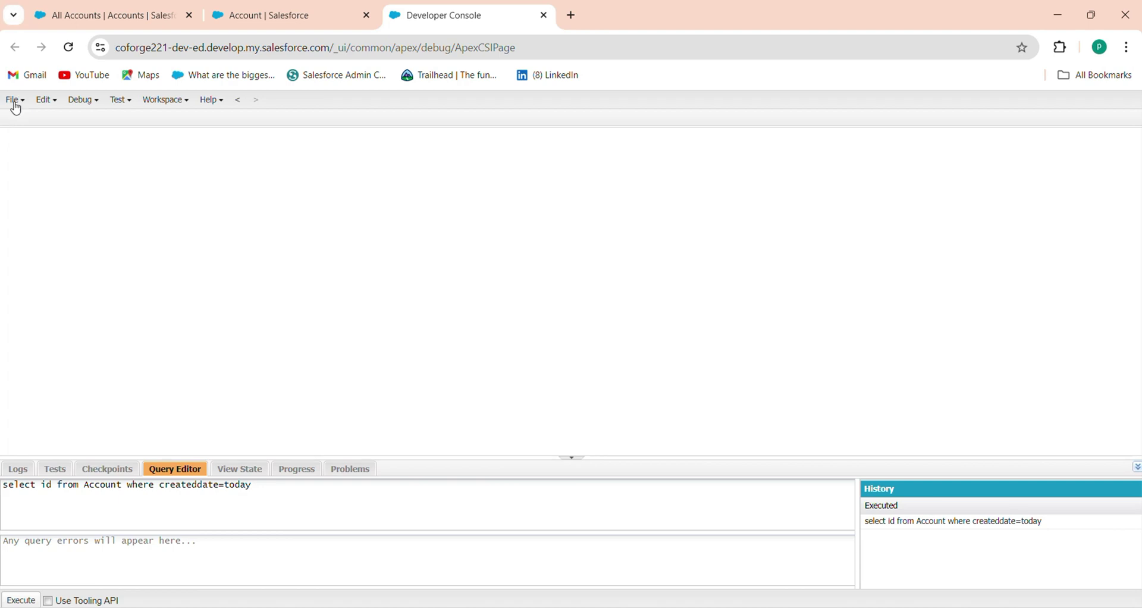
# Create a new Apex class named ConvertCSVToRecords.
pyautogui.click(15, 100)
pyautogui.moveTo(56, 123)
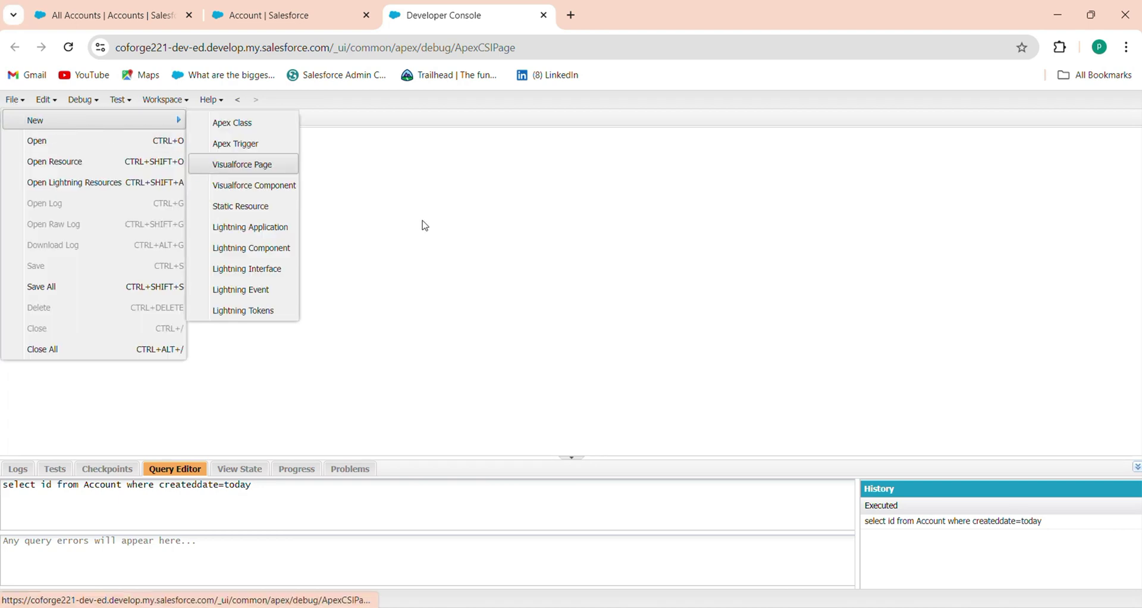
pyautogui.click(248, 124)
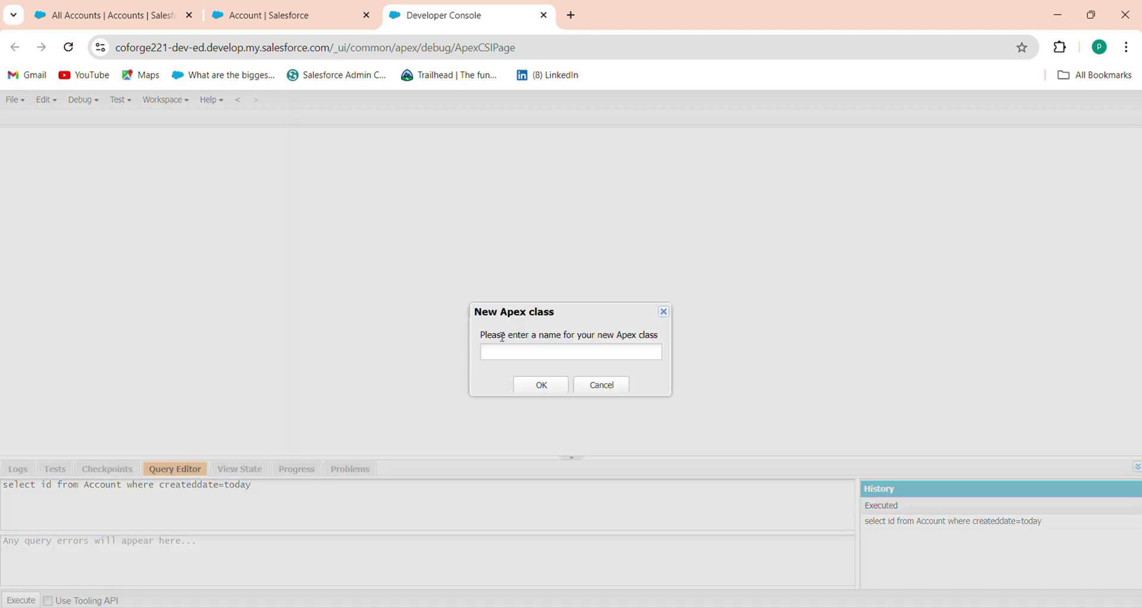
pyautogui.hotkey('ctrl', 'v')
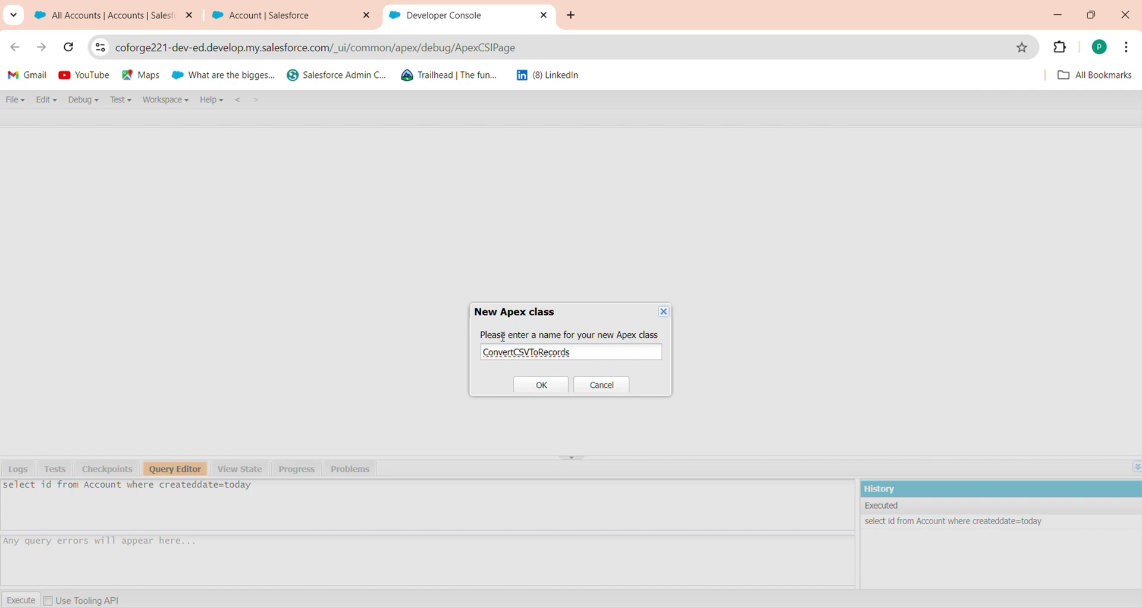
pyautogui.click(520, 384)
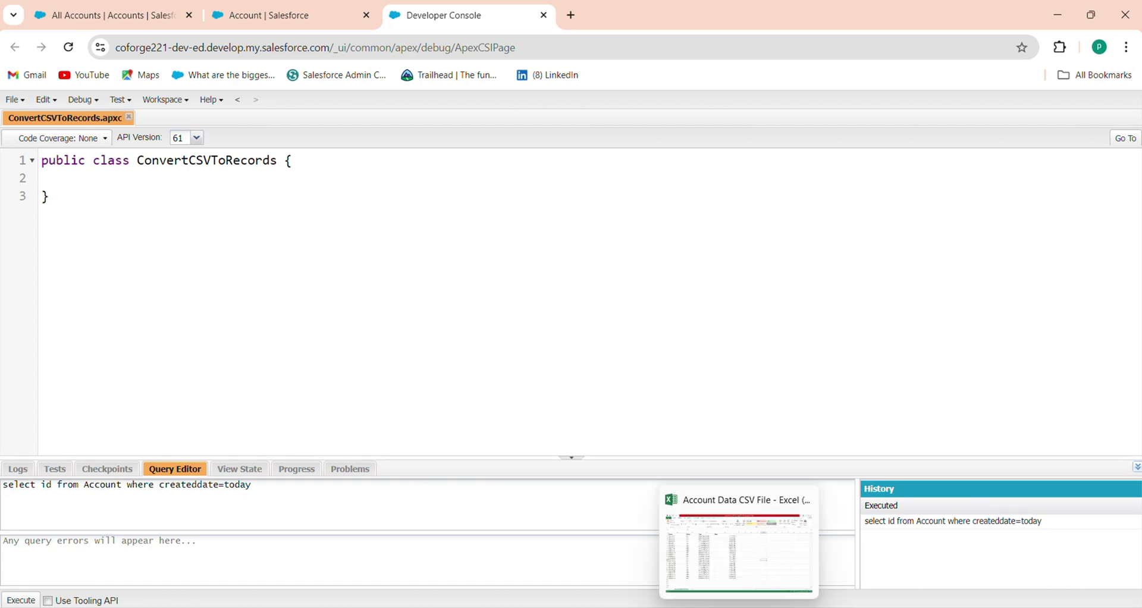
# Switch to Notepad++, copy the entire ConvertCSVToRecords class code and return to the Developer Console.
pyautogui.click(773, 555)
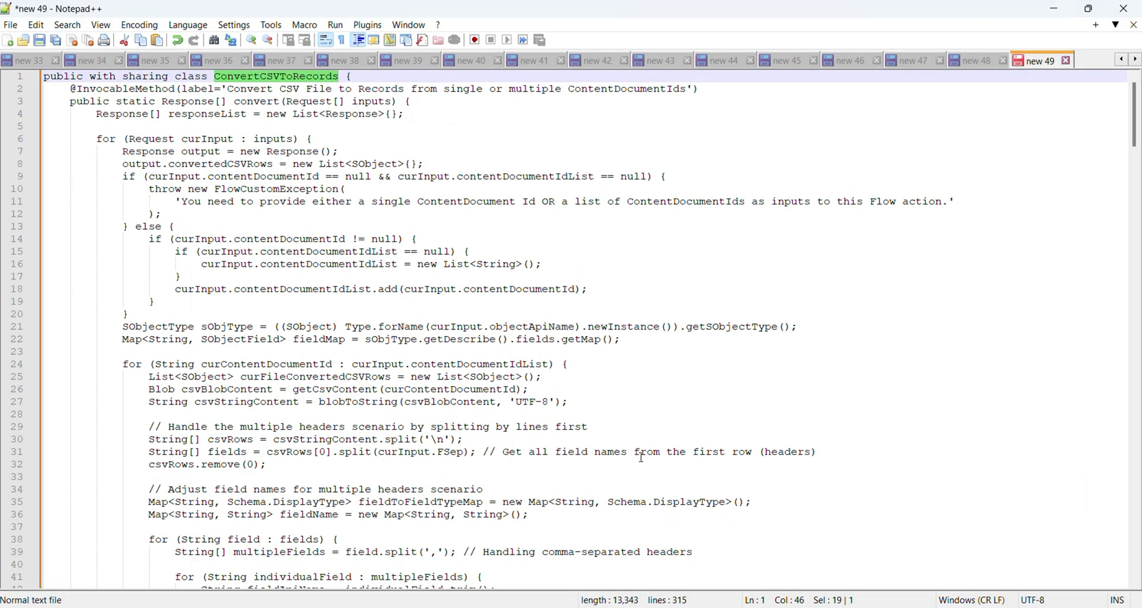
pyautogui.click(642, 458)
pyautogui.hotkey('ctrl', 'a')
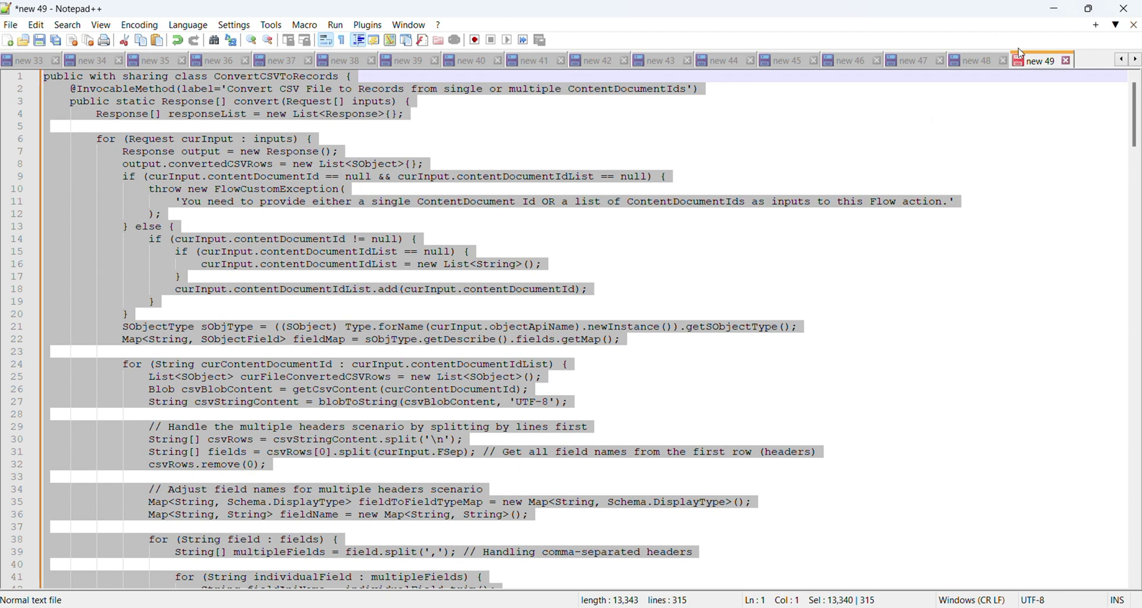
pyautogui.click(1054, 9)
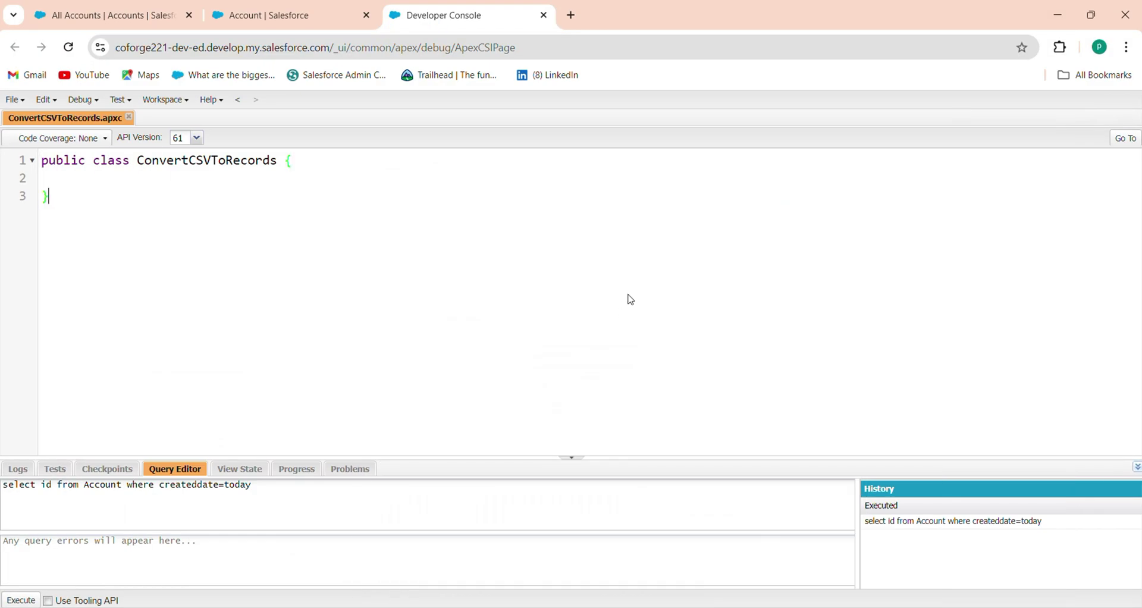
# Replace the whole body of ConvertCSVToRecords.apxc with the copied code and save the class.
pyautogui.hotkey('ctrl', 'a')
pyautogui.hotkey('ctrl', 'v')
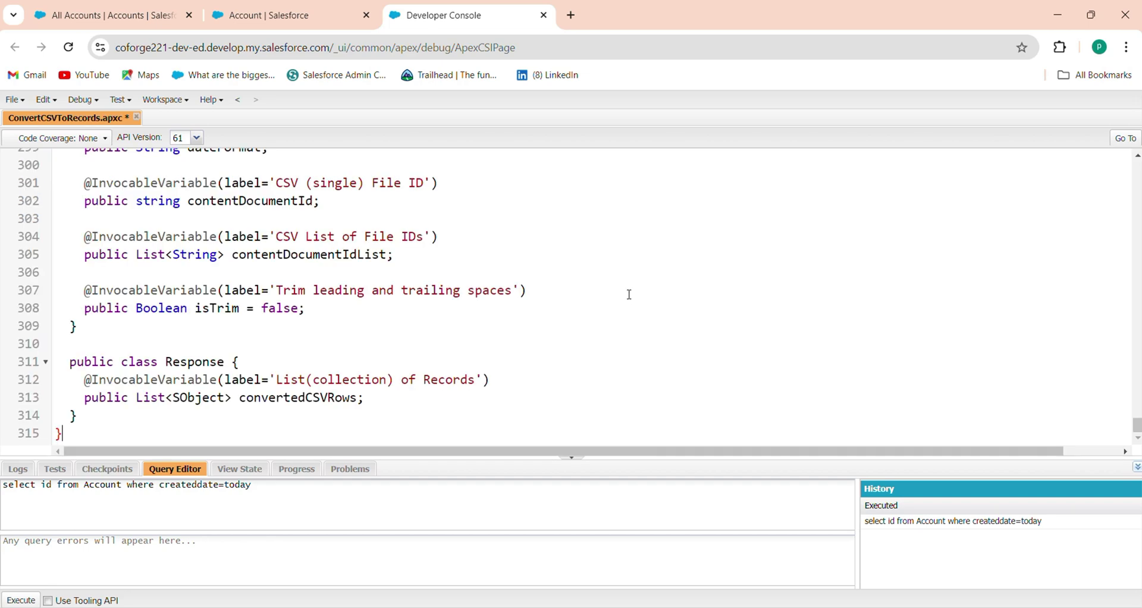
pyautogui.scroll(20, 554, 330)
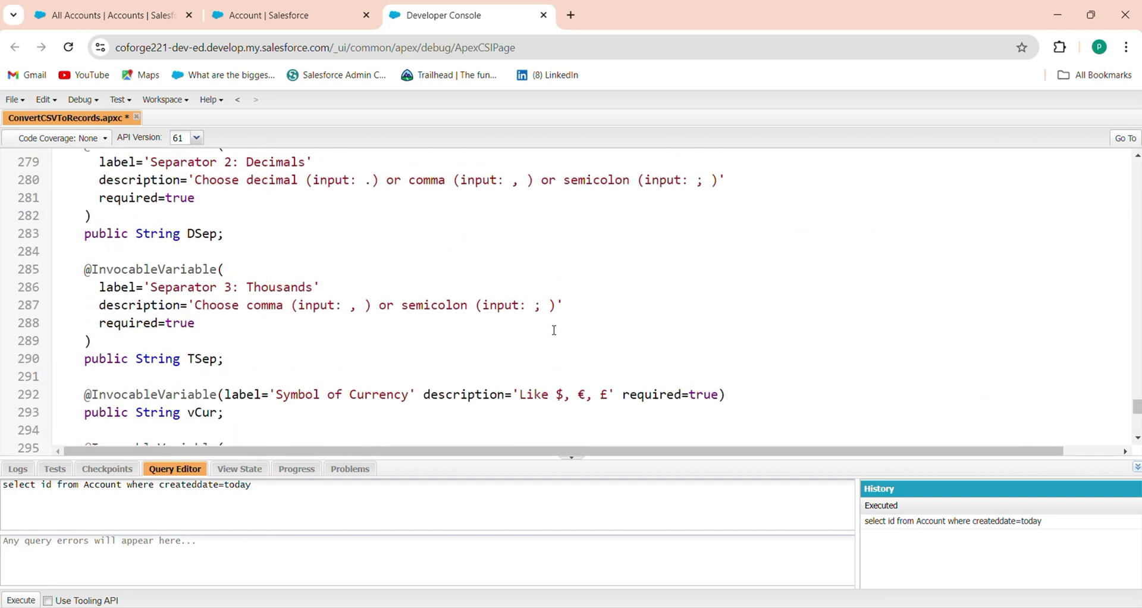
pyautogui.scroll(20, 550, 326)
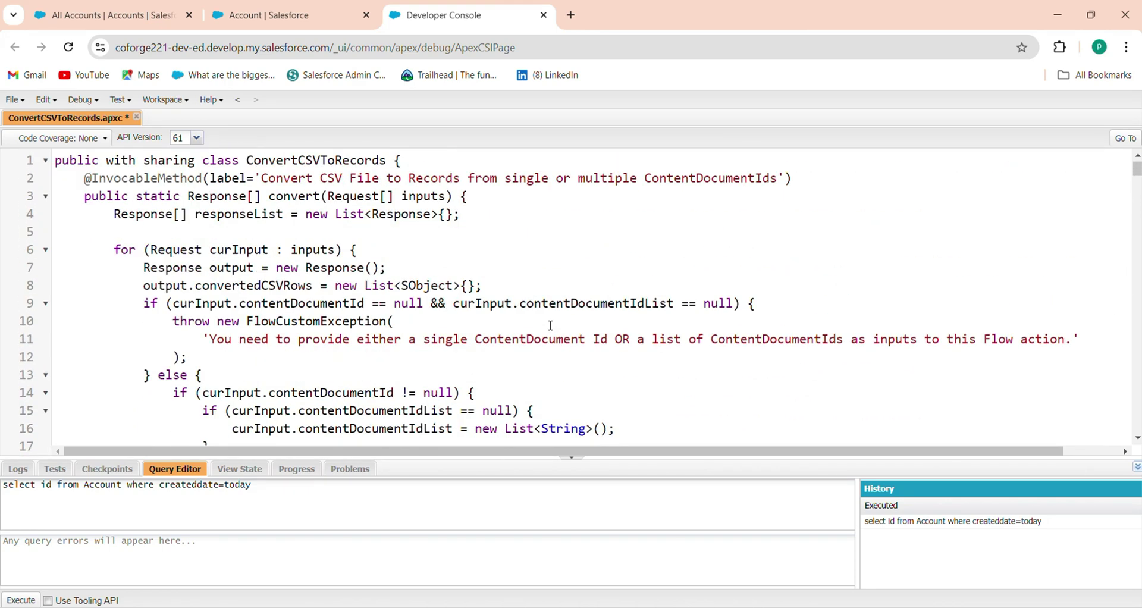
pyautogui.hotkey('ctrl', 's')
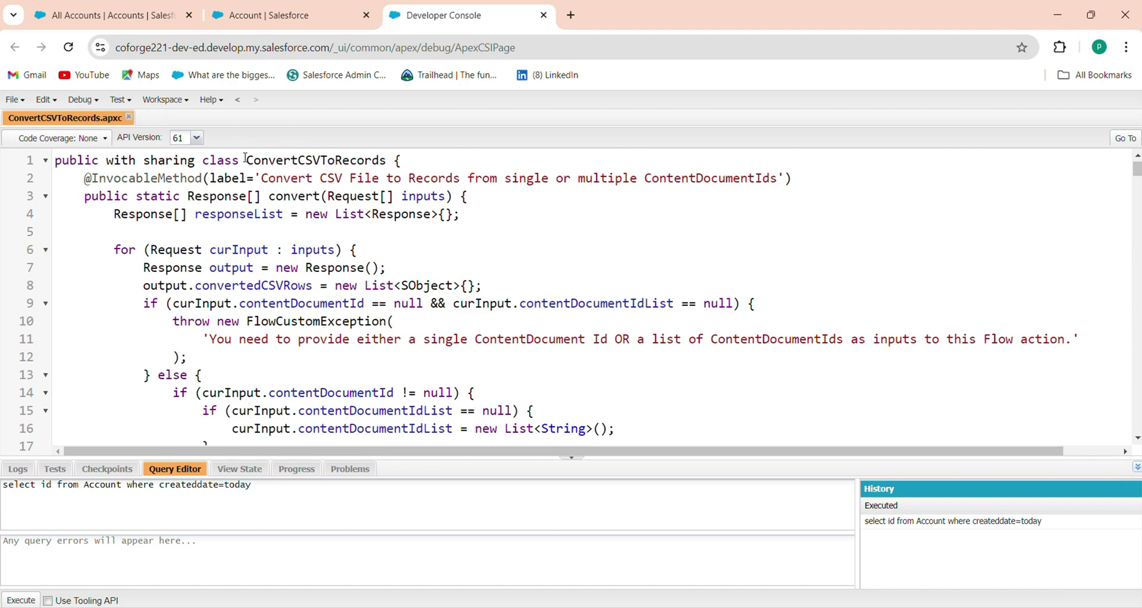
pyautogui.moveTo(246, 159); pyautogui.dragTo(382, 161)
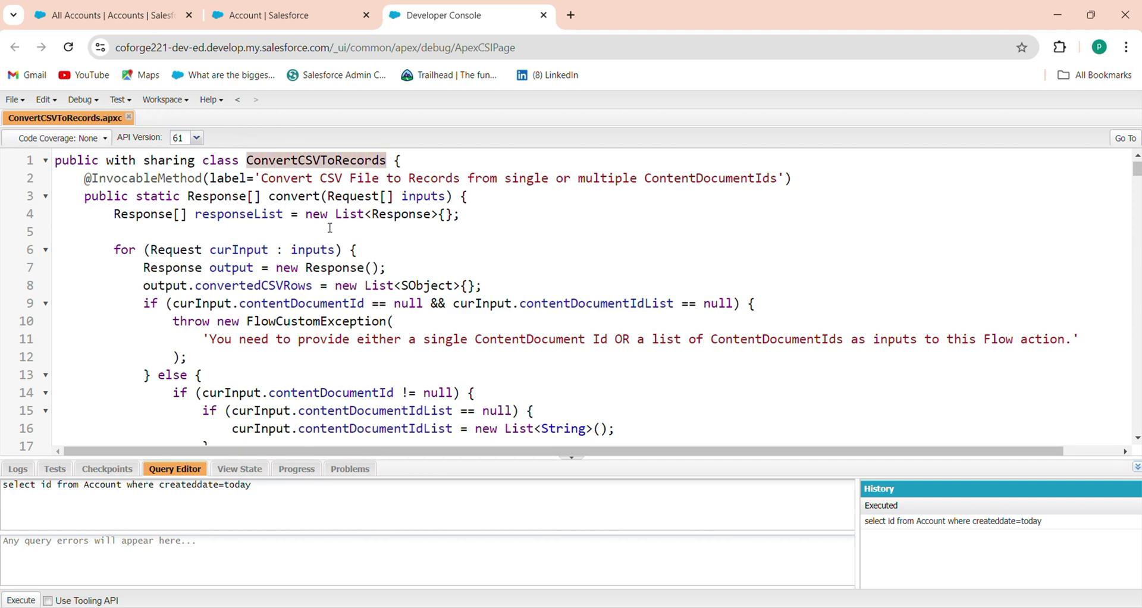
pyautogui.click(359, 230)
pyautogui.scroll(-5, 270, 350)
pyautogui.scroll(5, 261, 309)
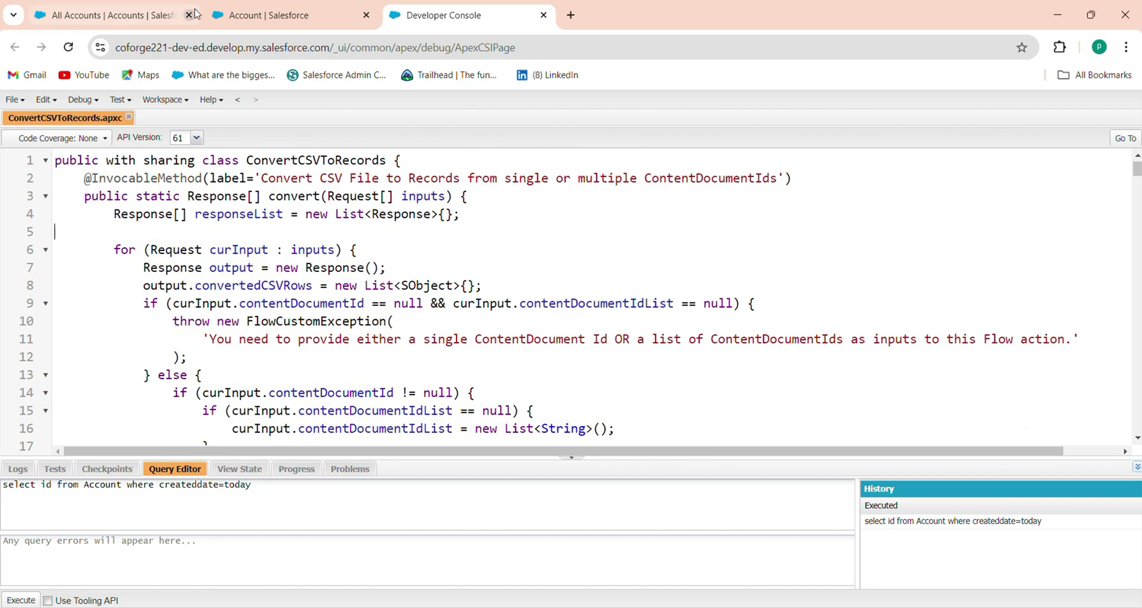
# Return to the org's Setup, search its home page for "flow" and open the Flows page.
pyautogui.click(269, 14)
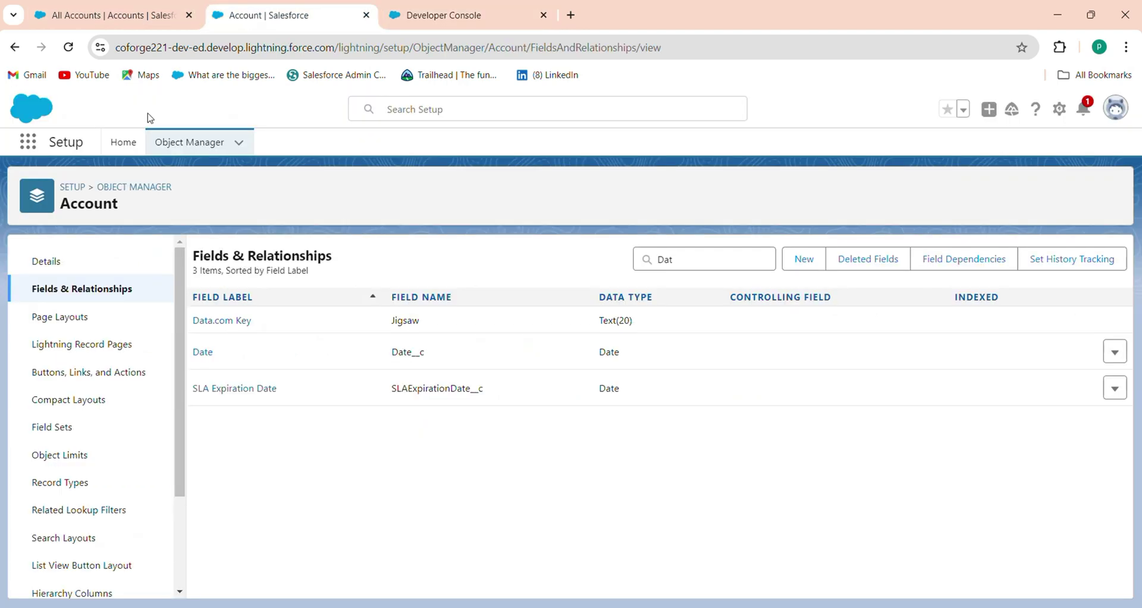
pyautogui.click(125, 142)
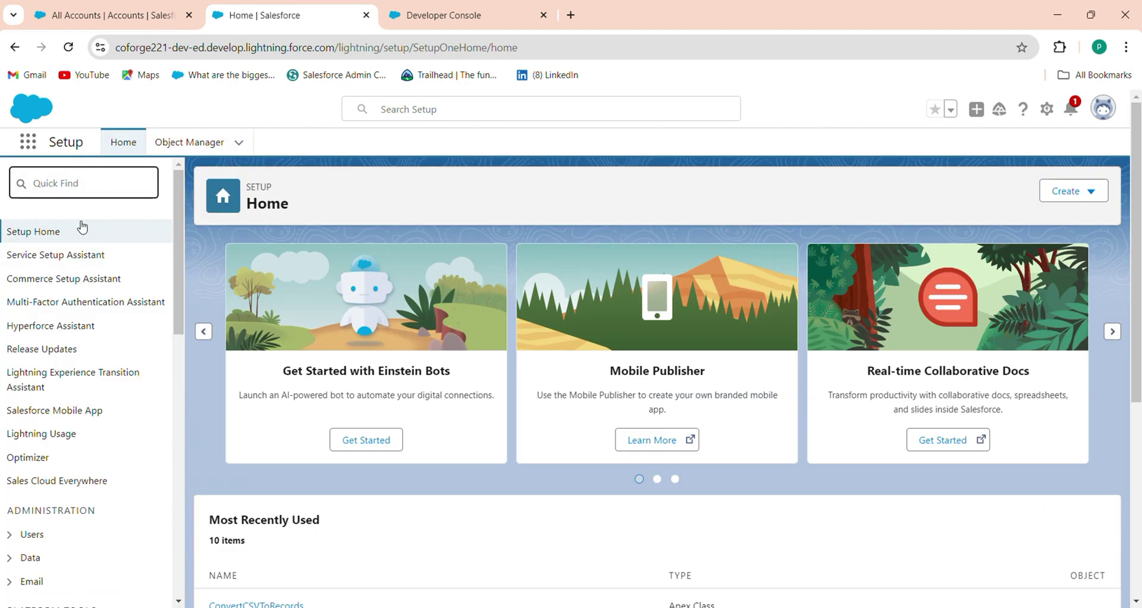
pyautogui.write('flow')
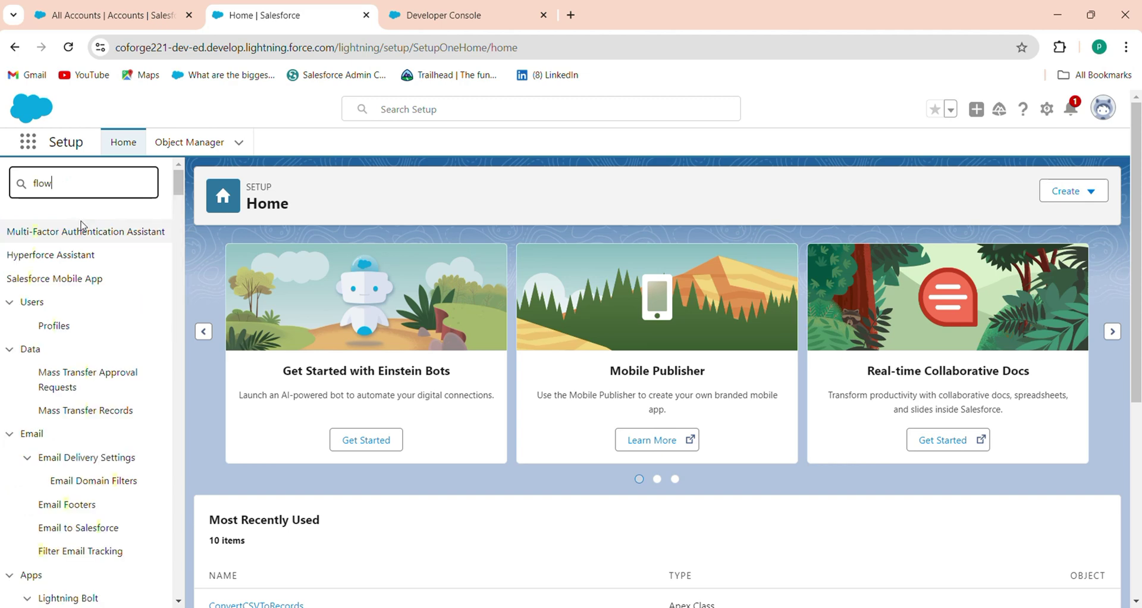
pyautogui.click(51, 350)
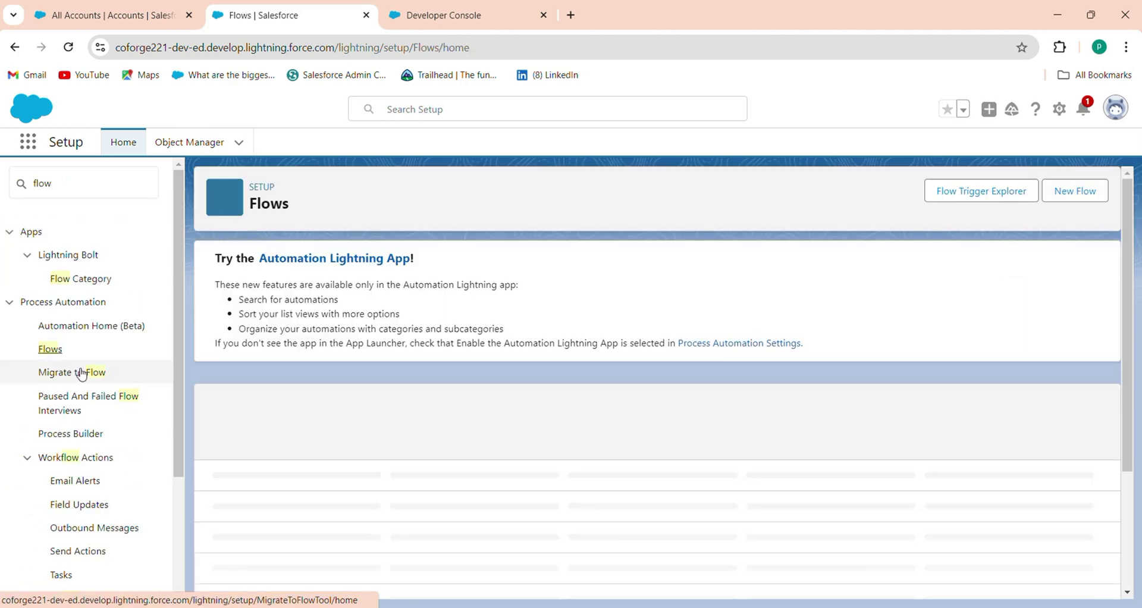
# Create a new Screen Flow from scratch.
pyautogui.click(1069, 190)
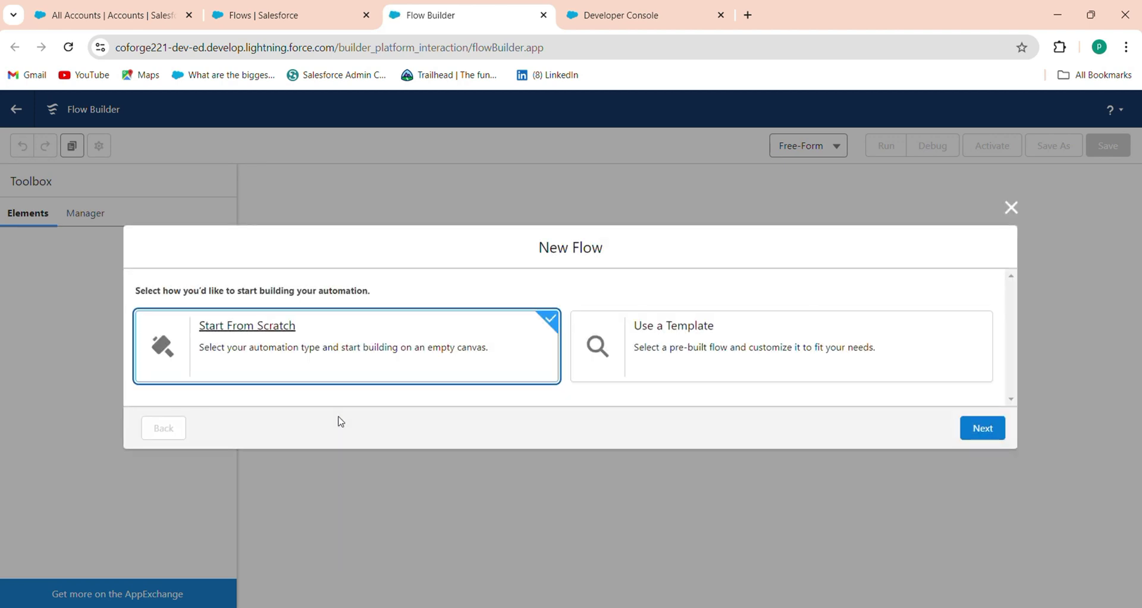
pyautogui.click(990, 430)
pyautogui.click(992, 527)
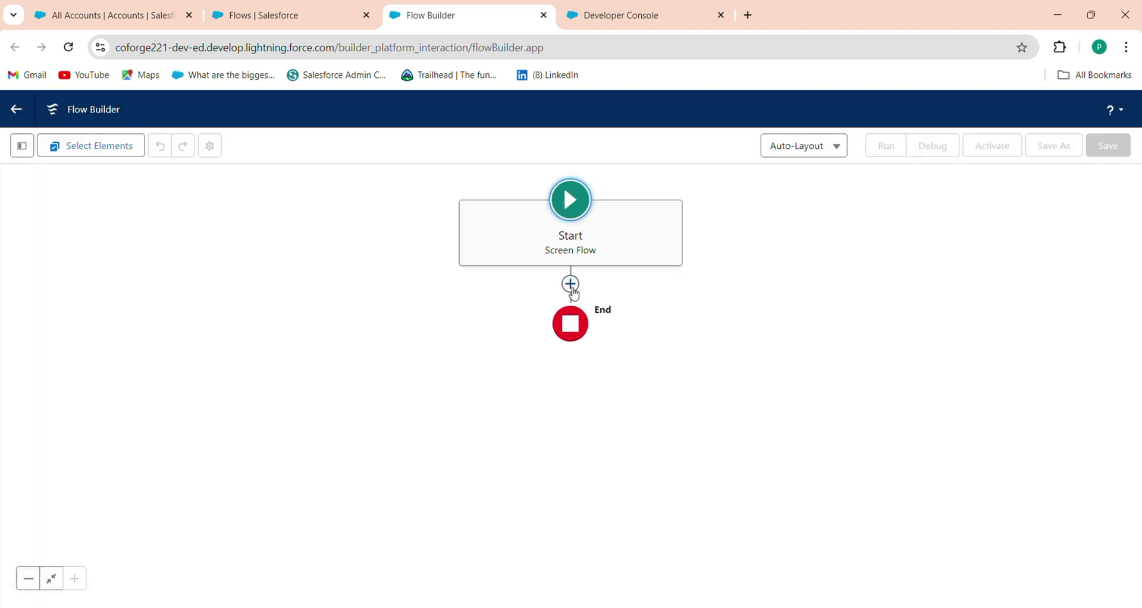
# Add a Screen element after Start with the label "Upload a CSV File" and API name Upload_a_CSV_File.
pyautogui.click(571, 286)
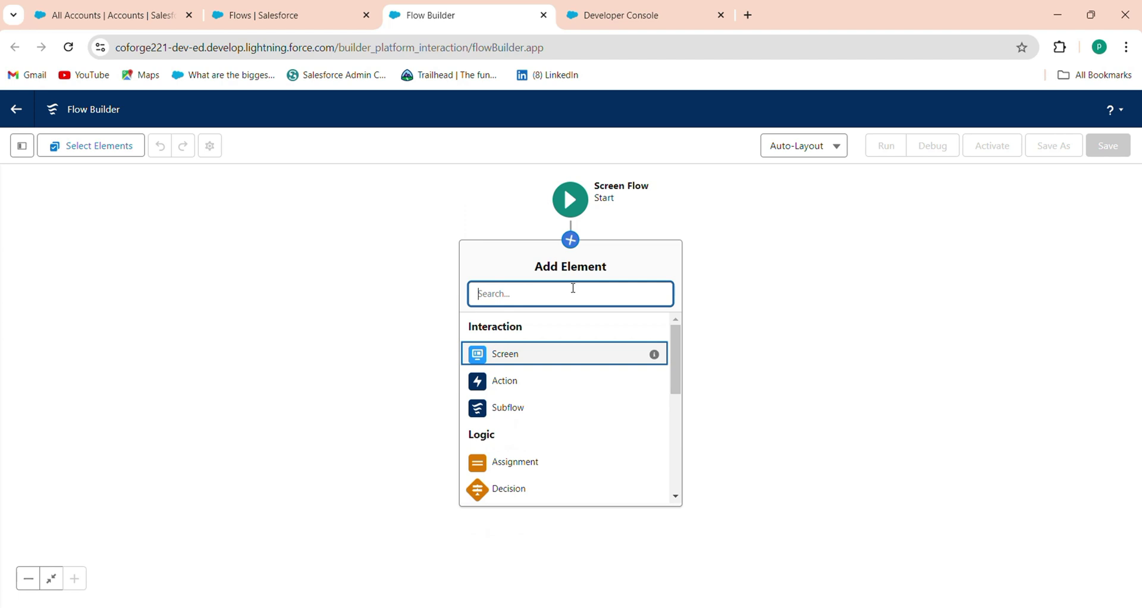
pyautogui.click(539, 356)
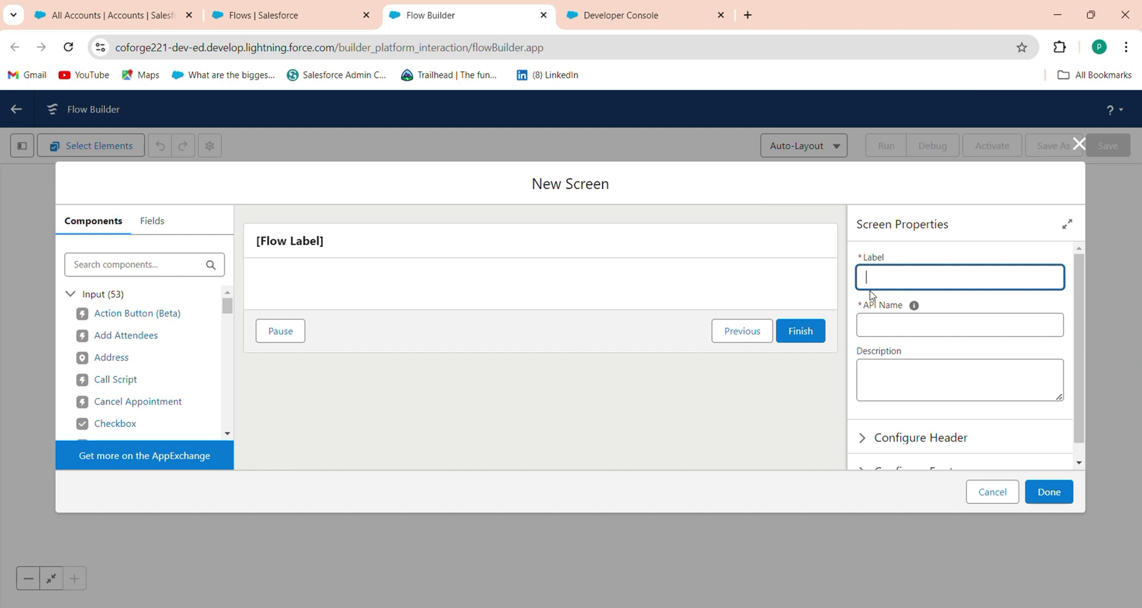
pyautogui.write('Upload a CSV File')
pyautogui.press('Tab')
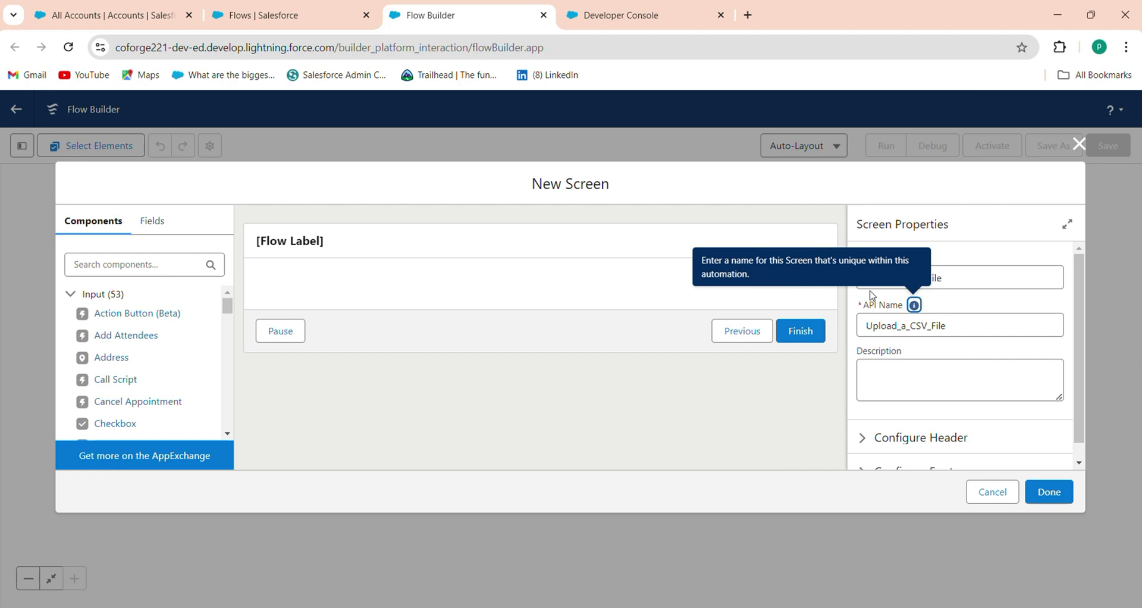
# Find the File Upload component, place it on the screen and set its API name to Upload_File.
pyautogui.click(76, 262)
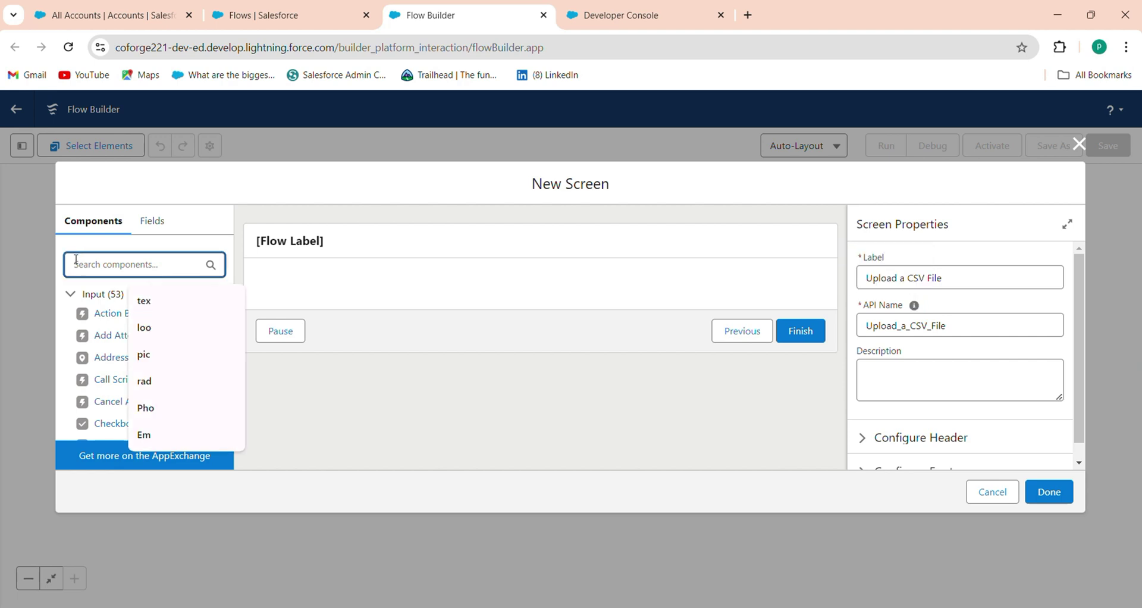
pyautogui.write('uploa')
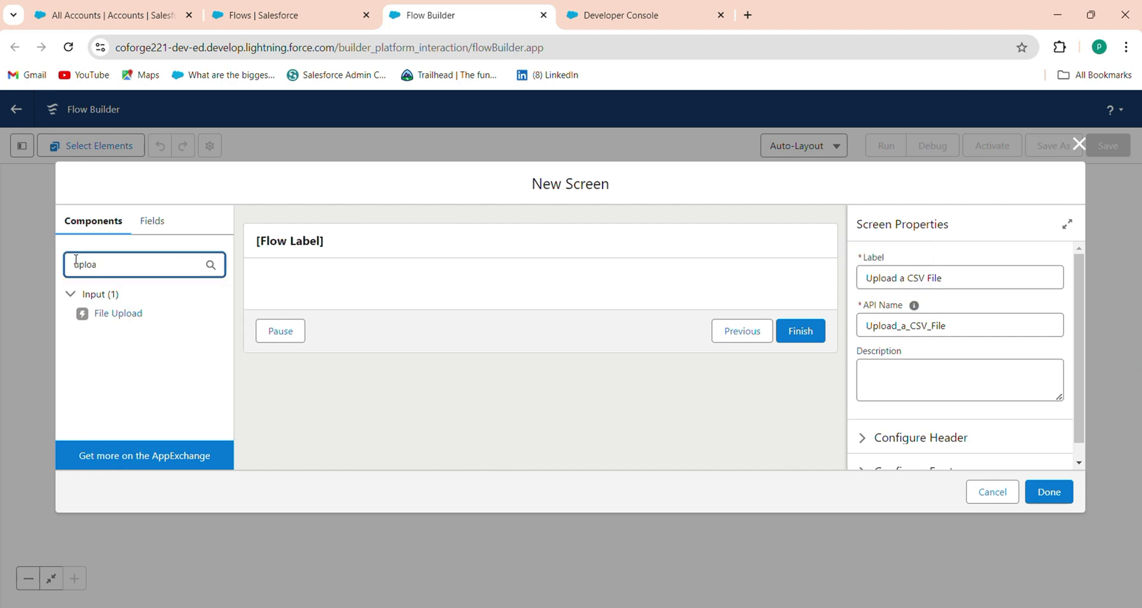
pyautogui.moveTo(135, 320); pyautogui.dragTo(405, 299)
pyautogui.click(922, 274)
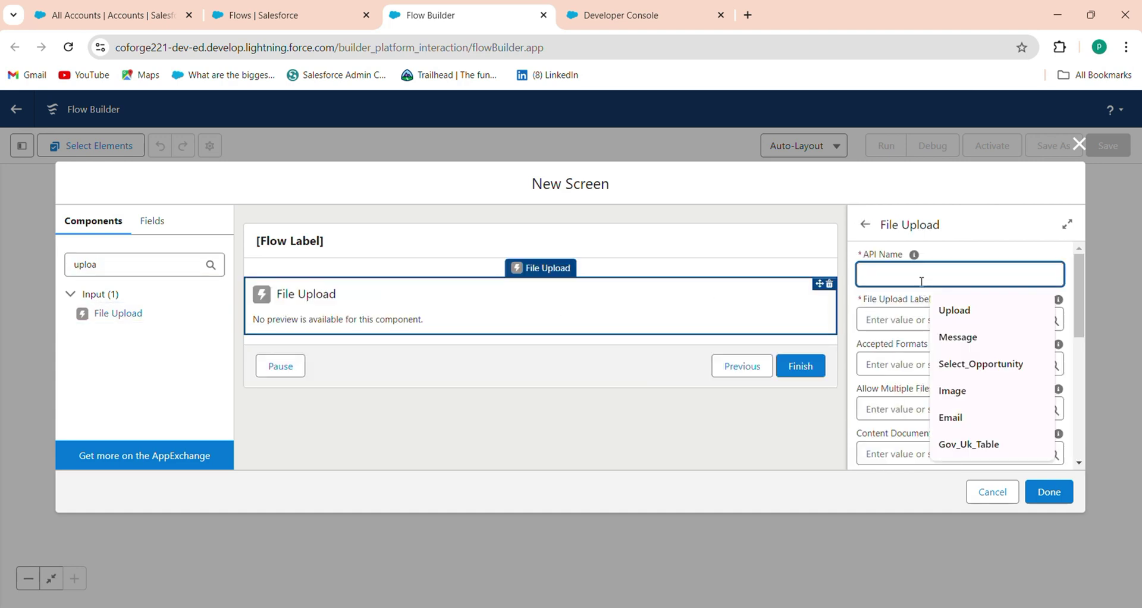
pyautogui.click(955, 312)
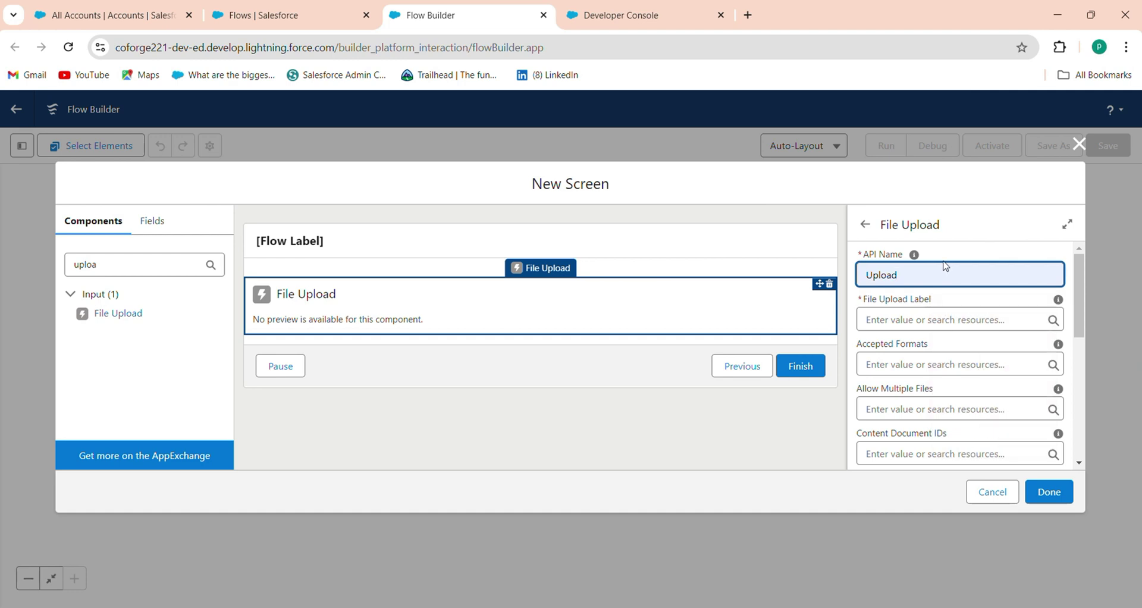
pyautogui.write('_')
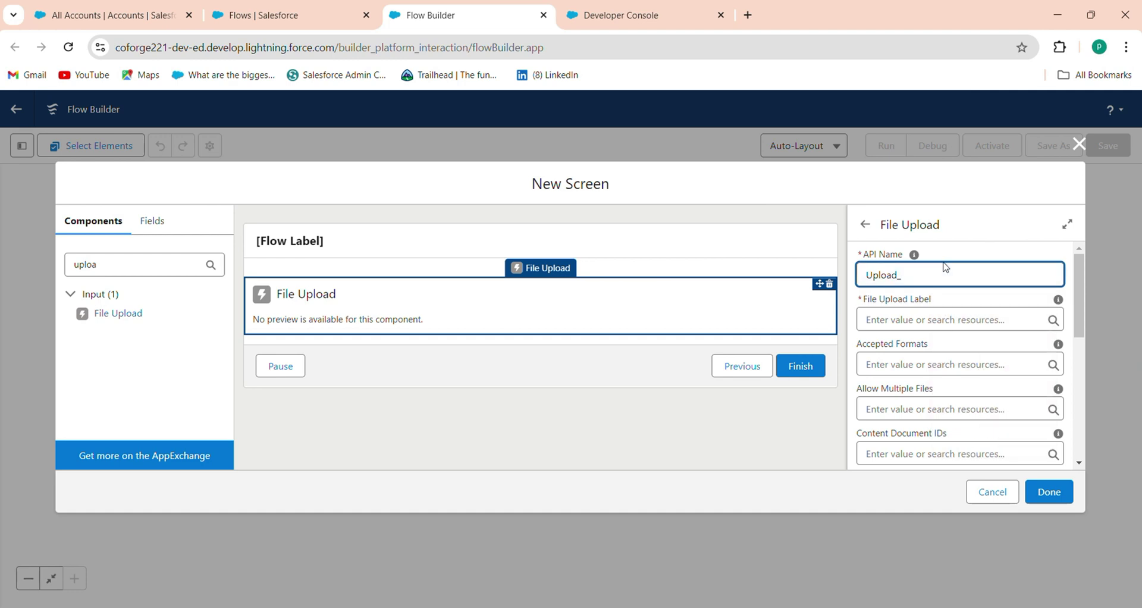
pyautogui.write('File')
# Set the File Upload component's label to "File Upload".
pyautogui.click(943, 321)
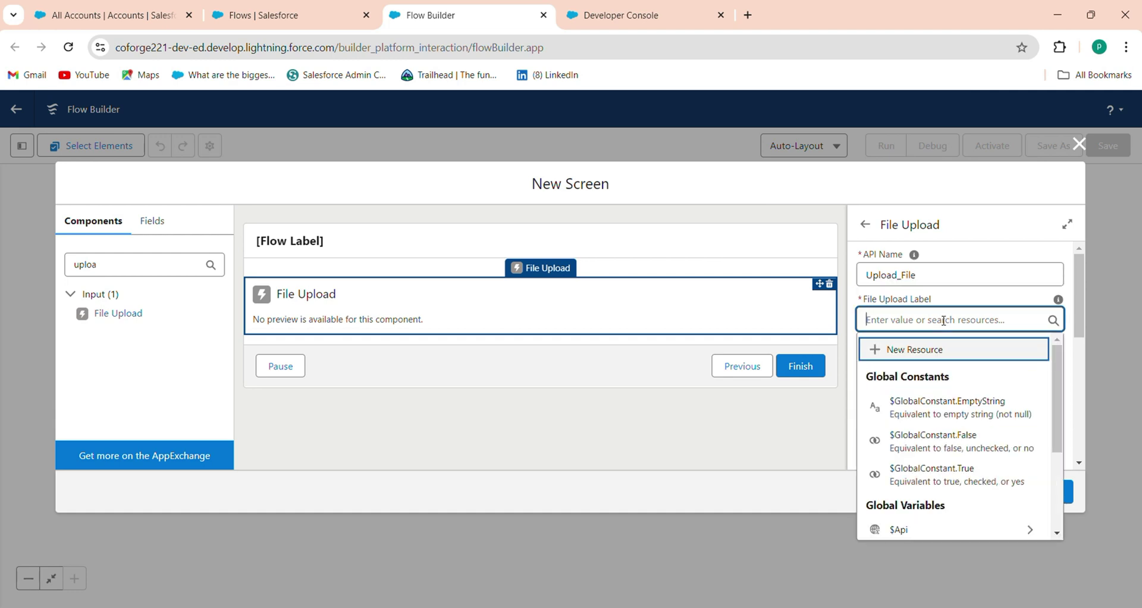
pyautogui.write('Fi')
pyautogui.press('BackSpace')
pyautogui.press('BackSpace')
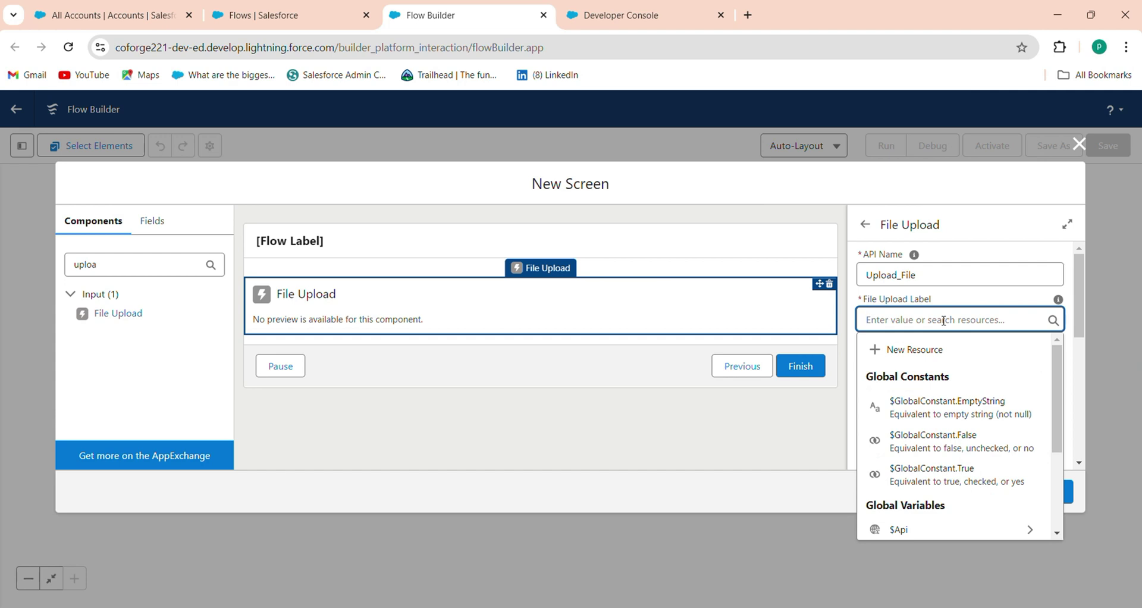
pyautogui.write('File ')
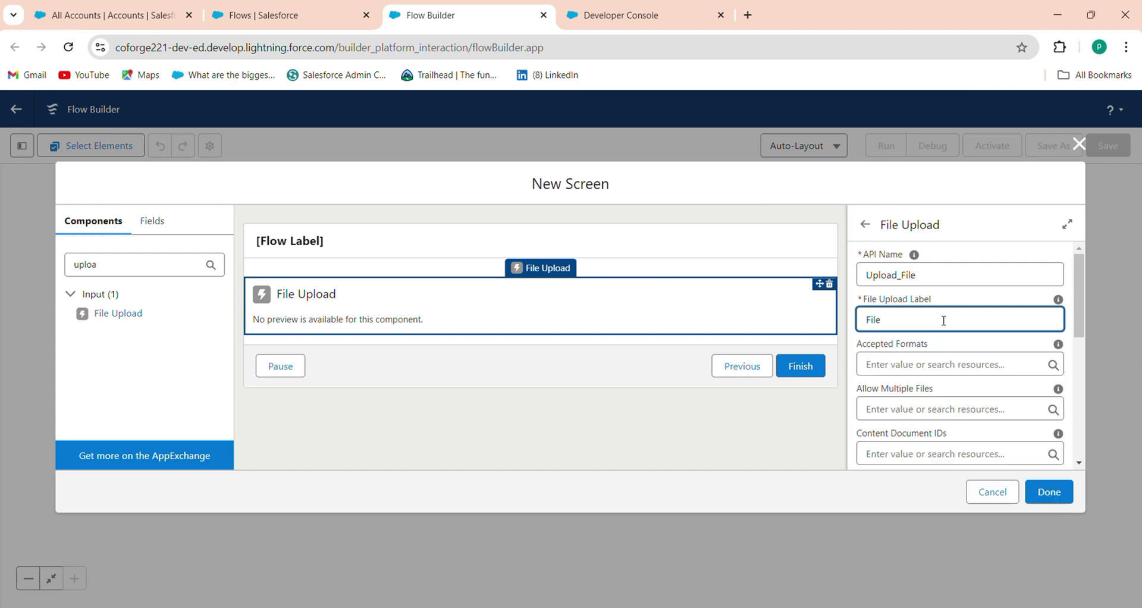
pyautogui.write('Upload')
pyautogui.click(761, 431)
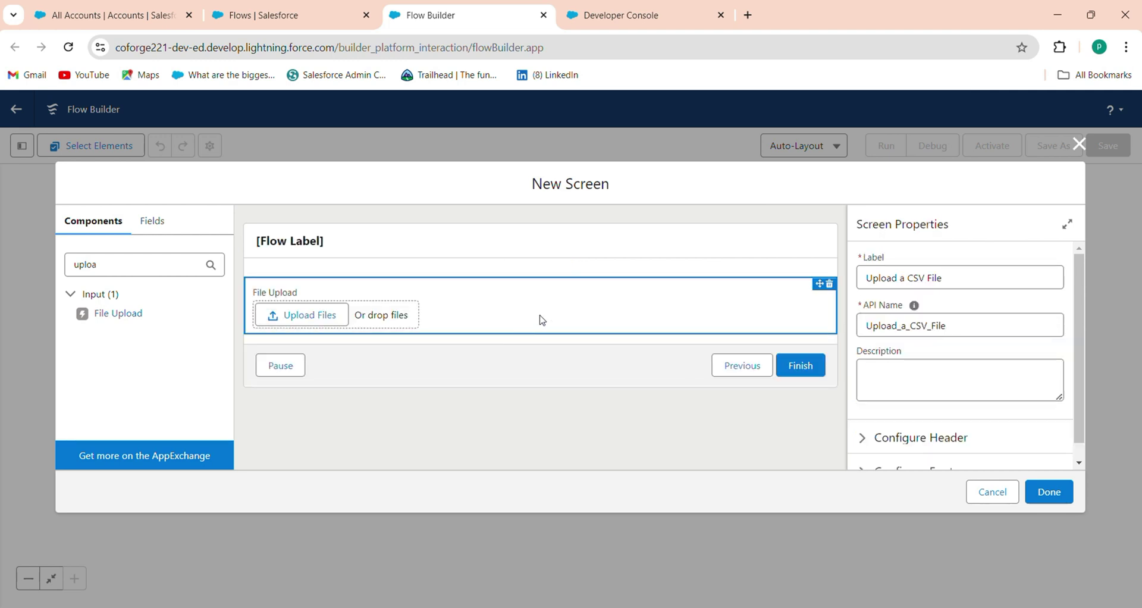
# Review the File Upload component's settings and the screen's header and footer properties.
pyautogui.click(724, 321)
pyautogui.scroll(-3, 946, 374)
pyautogui.scroll(6, 946, 374)
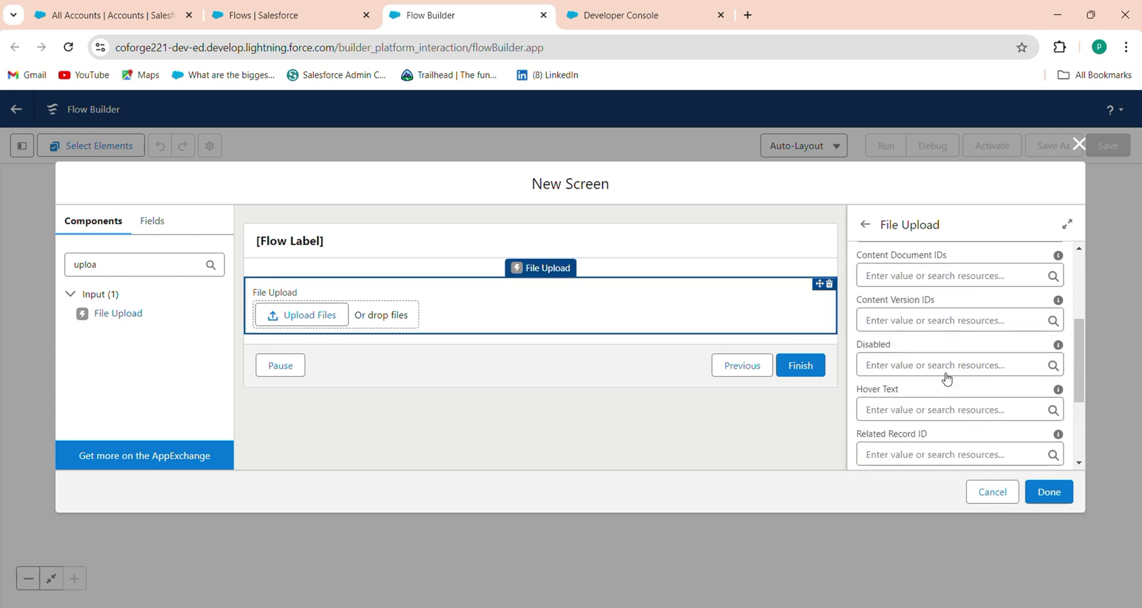
pyautogui.scroll(-5, 945, 372)
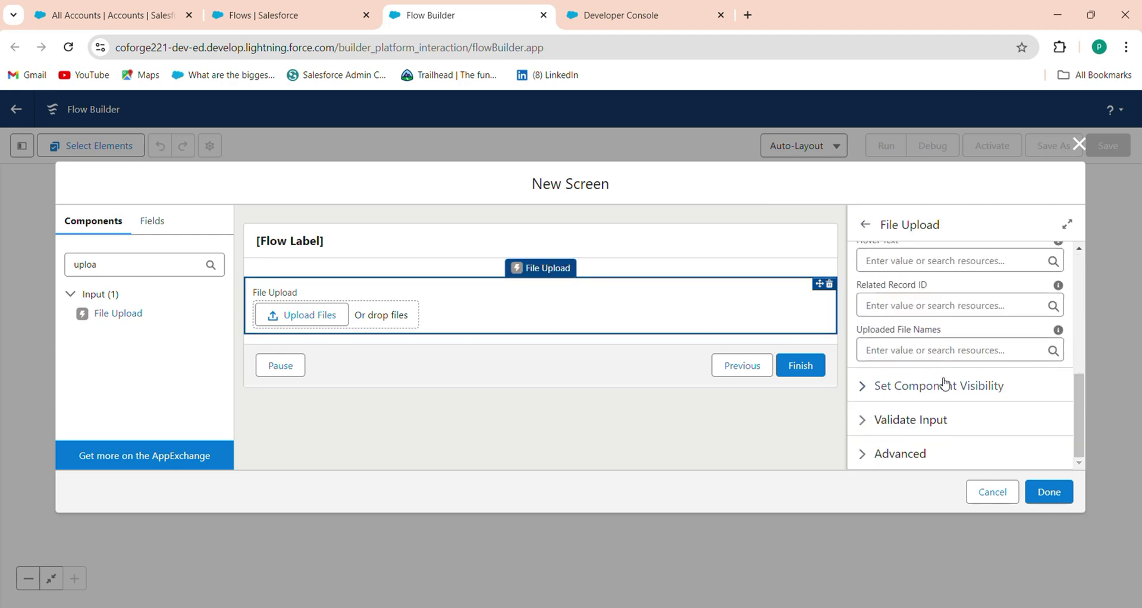
pyautogui.click(543, 345)
pyautogui.scroll(-1, 896, 356)
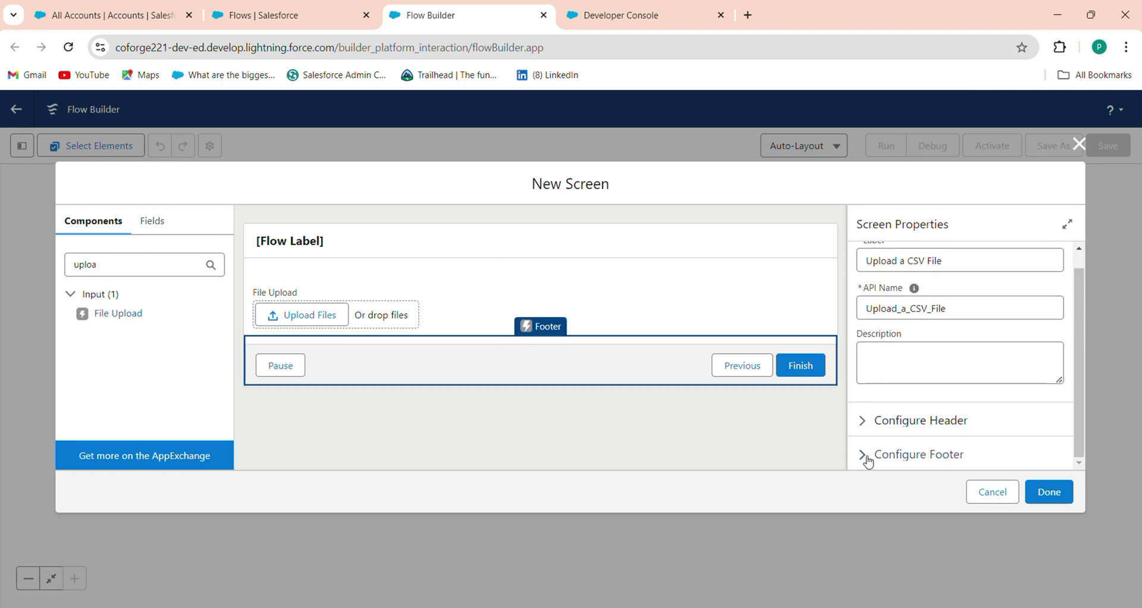
pyautogui.click(491, 229)
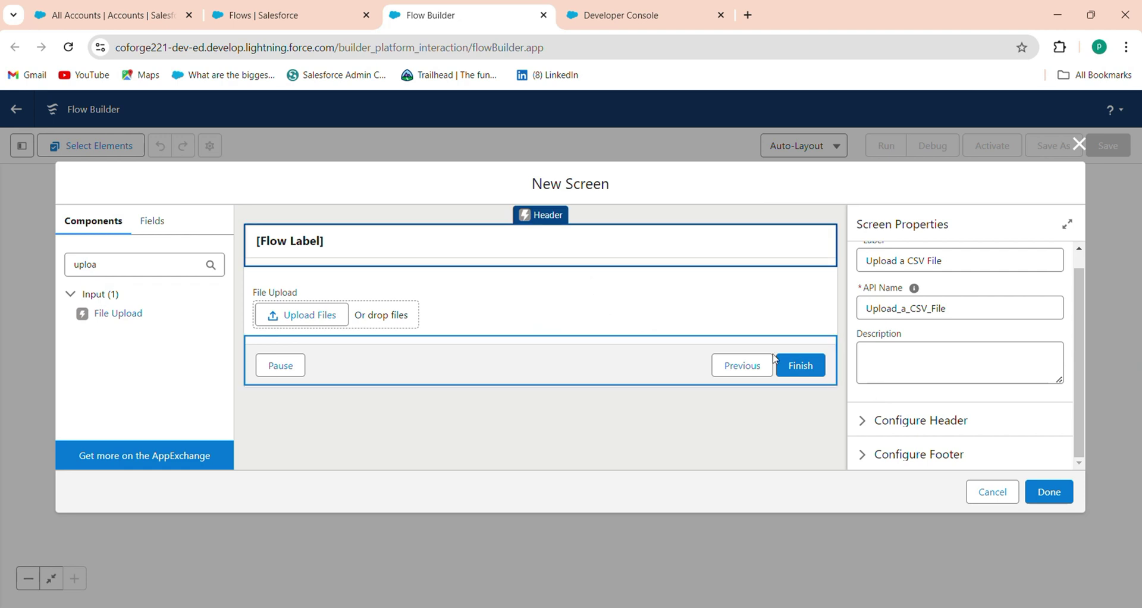
# Finish the upload screen and add the Convert CSV File to Records Apex action (apex-ConvertCSVToRecords) between it and End.
pyautogui.click(1049, 492)
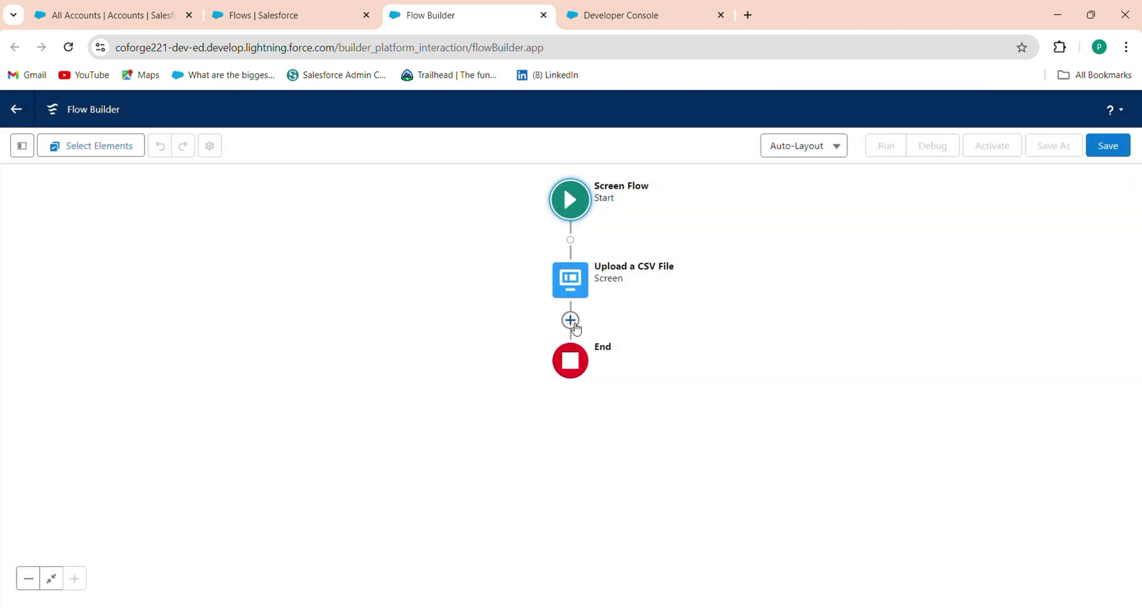
pyautogui.click(570, 320)
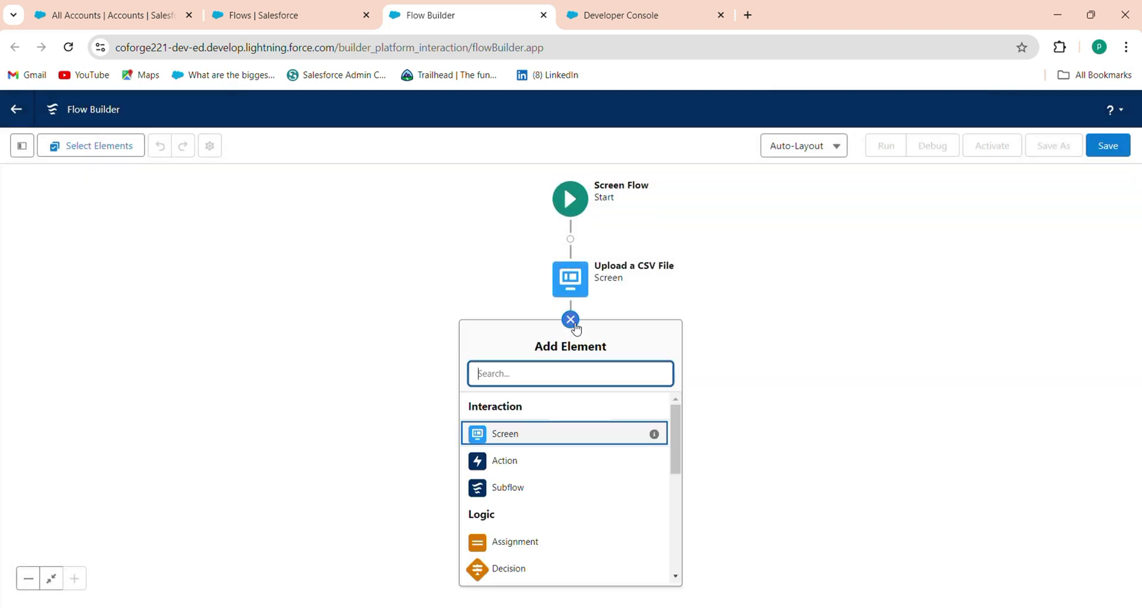
pyautogui.click(502, 468)
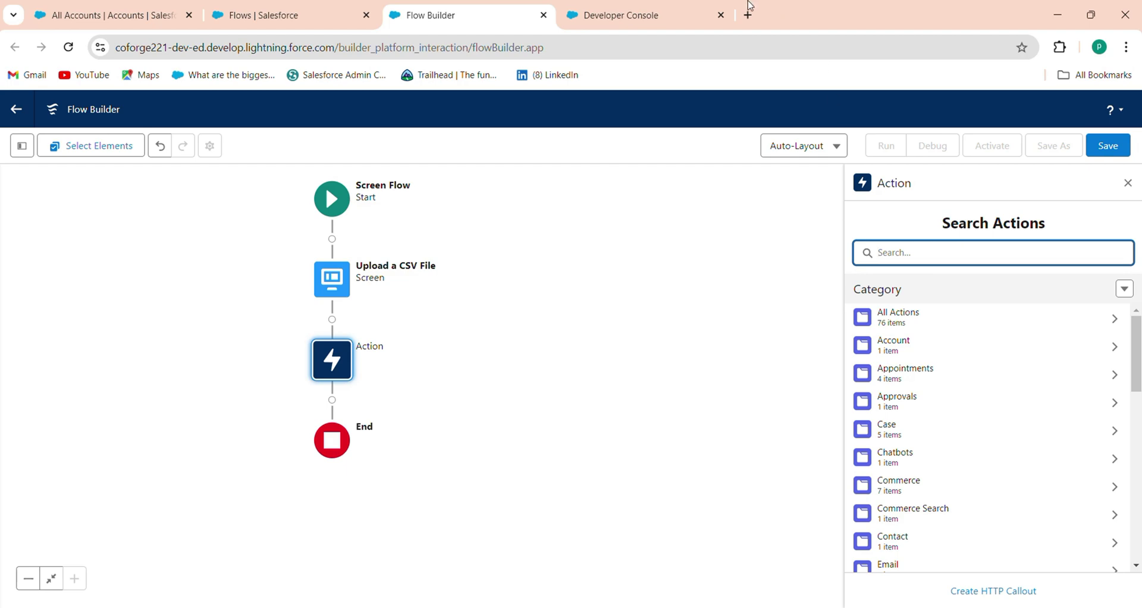
pyautogui.click(689, 10)
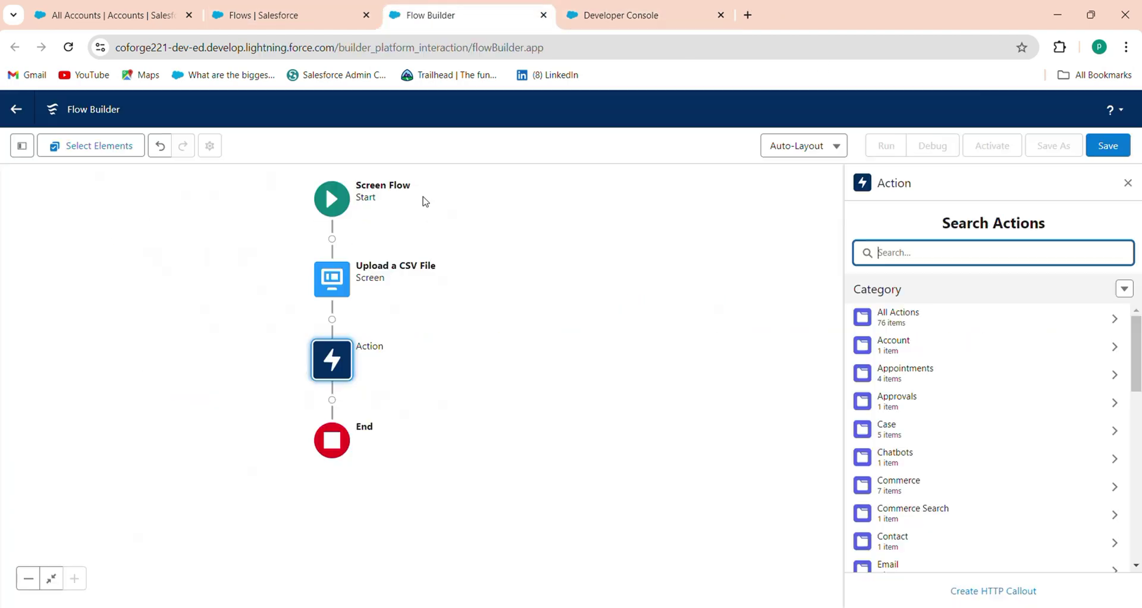
pyautogui.click(452, 15)
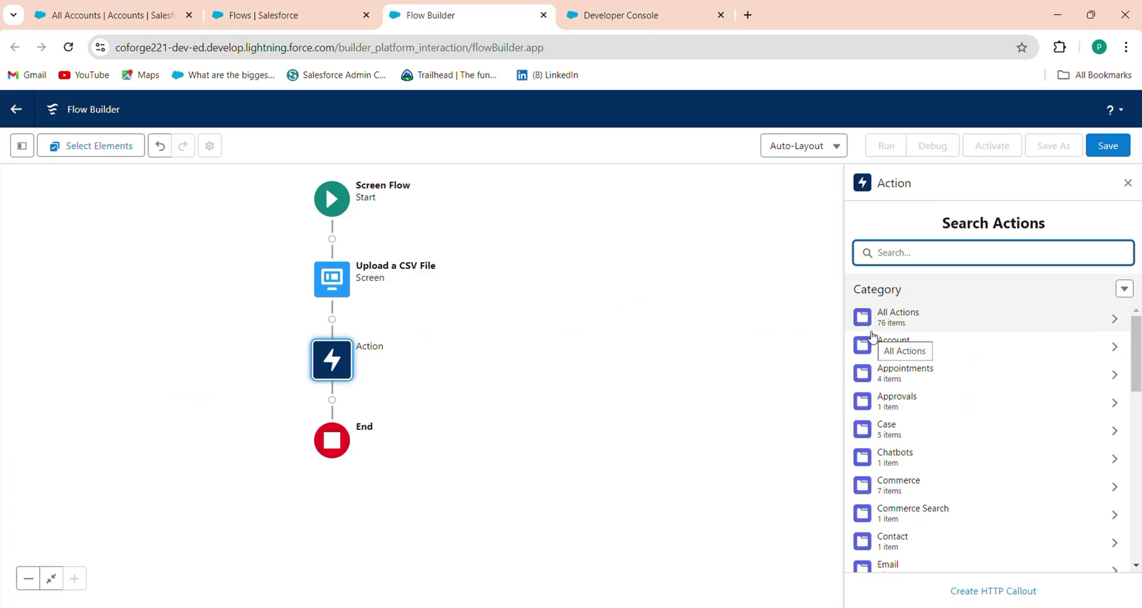
pyautogui.write('conv')
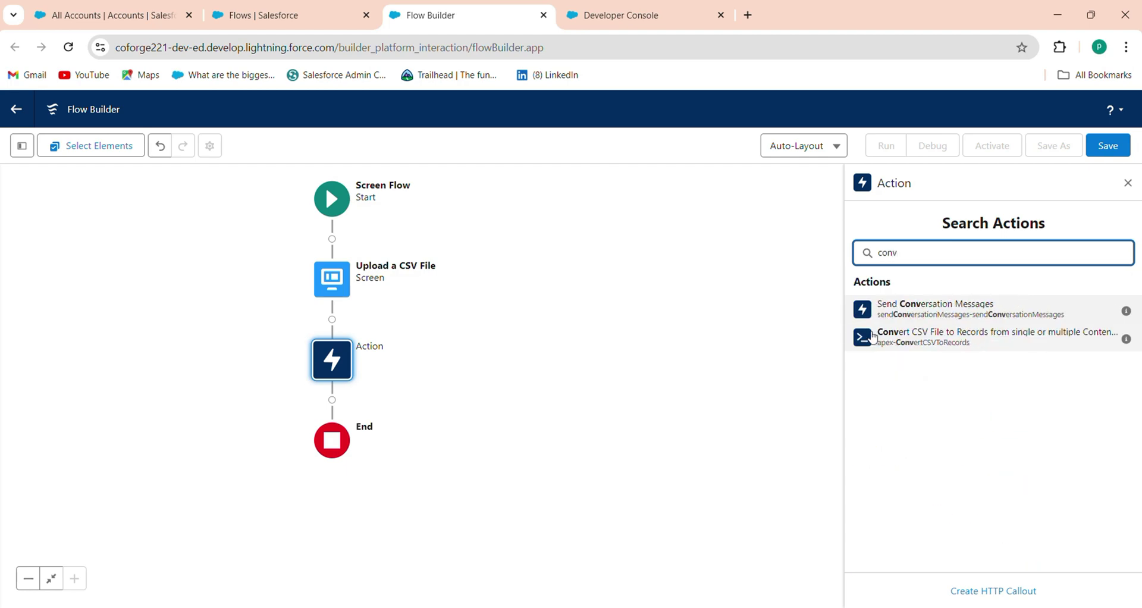
pyautogui.click(910, 340)
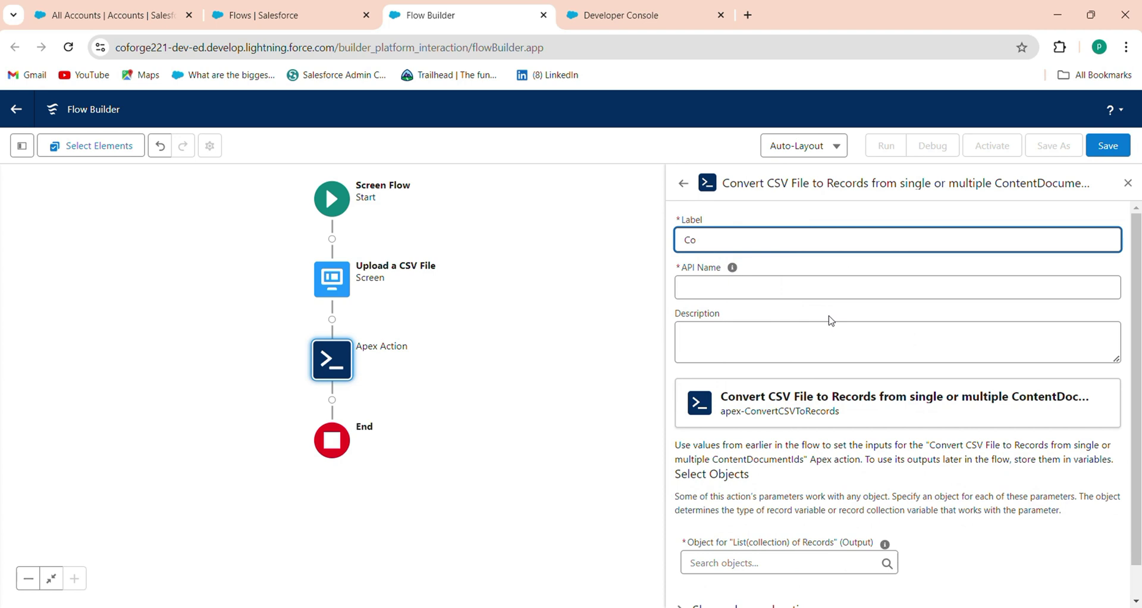
# Label the Apex action "Convert CSV To Records" and select Account as the object for its List(collection) of Records output.
pyautogui.write('Convert CSV To Records')
pyautogui.press('Tab')
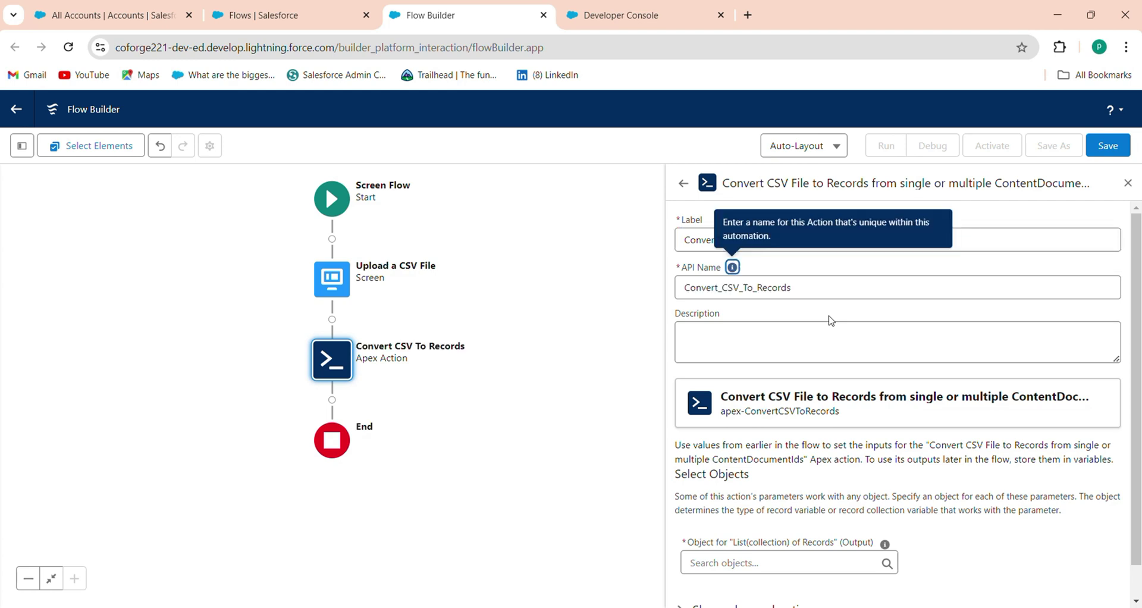
pyautogui.scroll(-1, 789, 582)
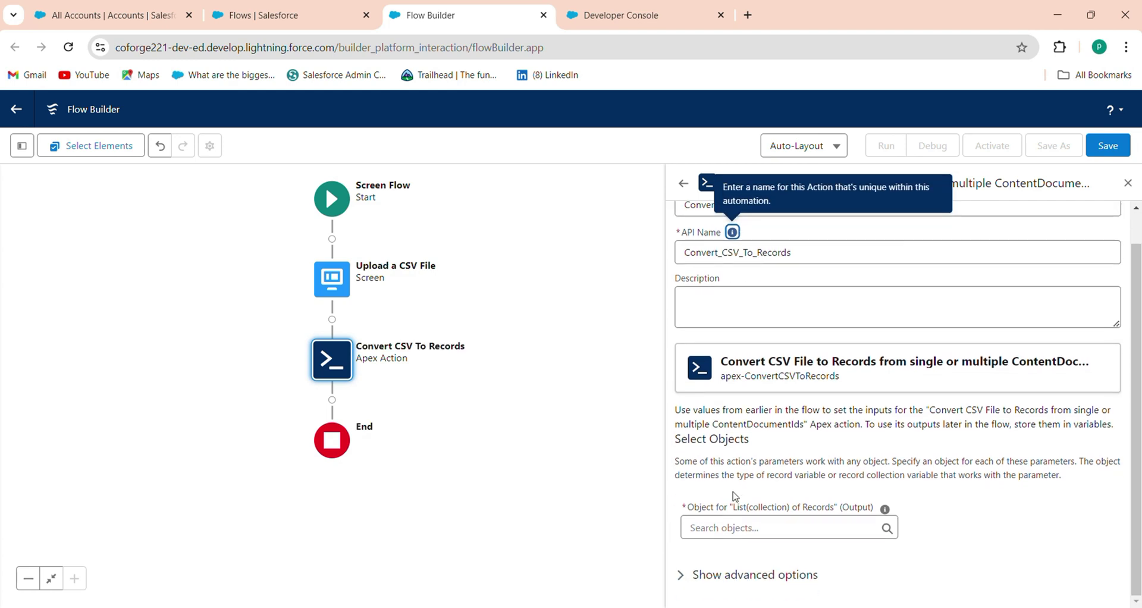
pyautogui.click(739, 527)
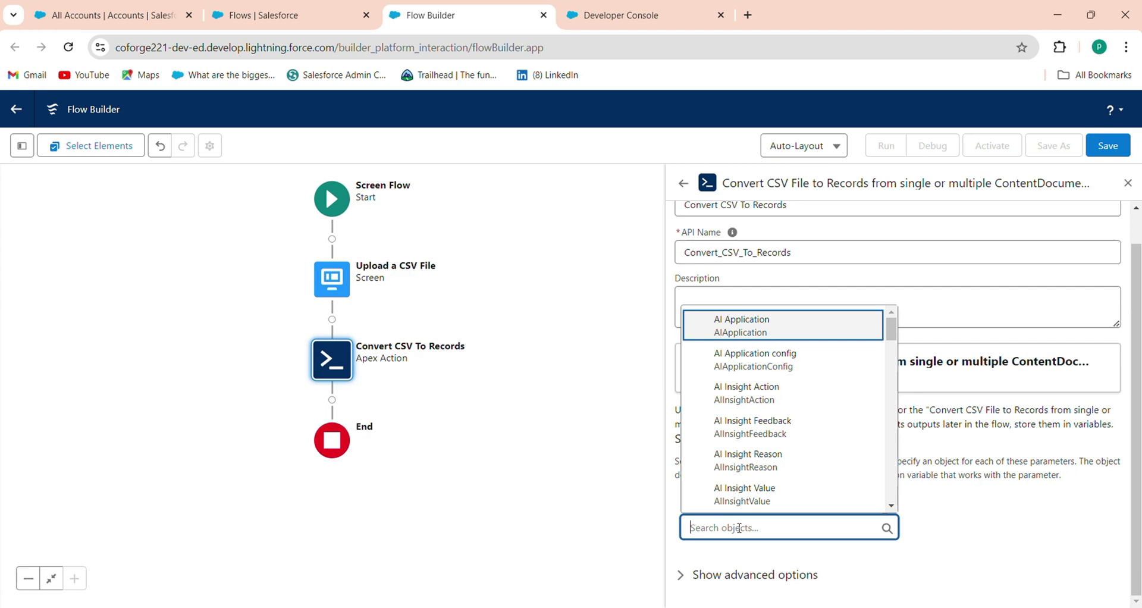
pyautogui.write('Acc')
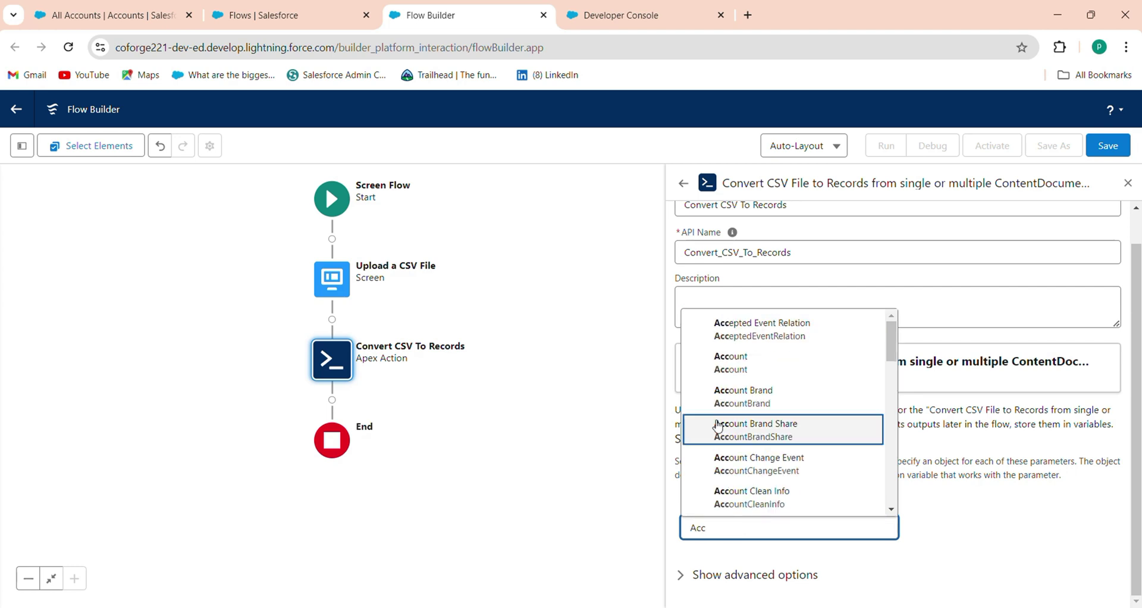
pyautogui.click(761, 366)
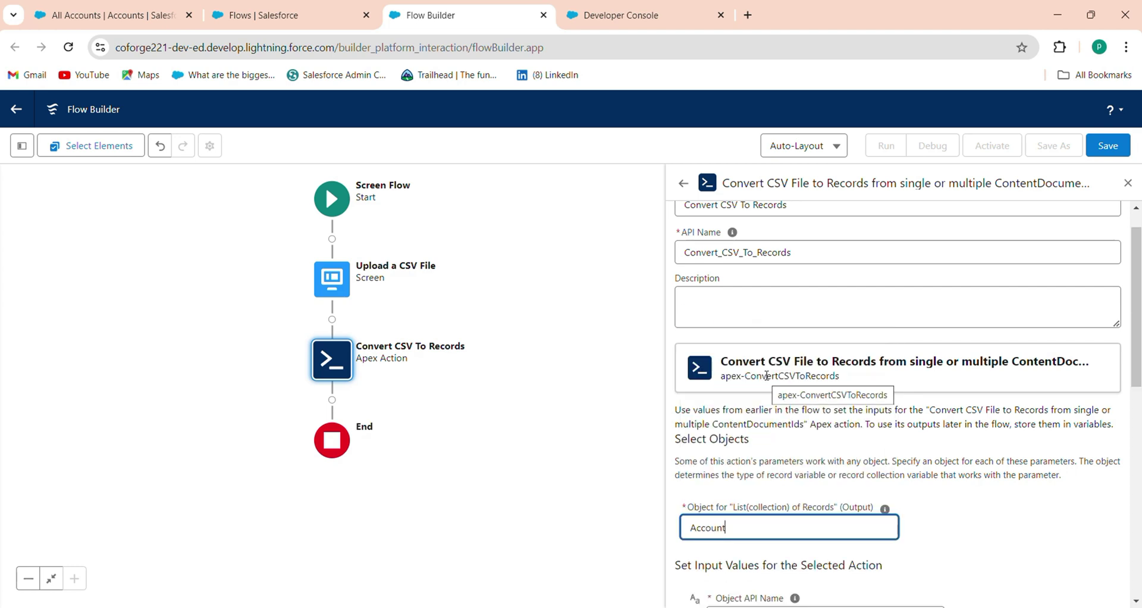
# Set the action's Object API Name input value to Account.
pyautogui.scroll(-5, 758, 365)
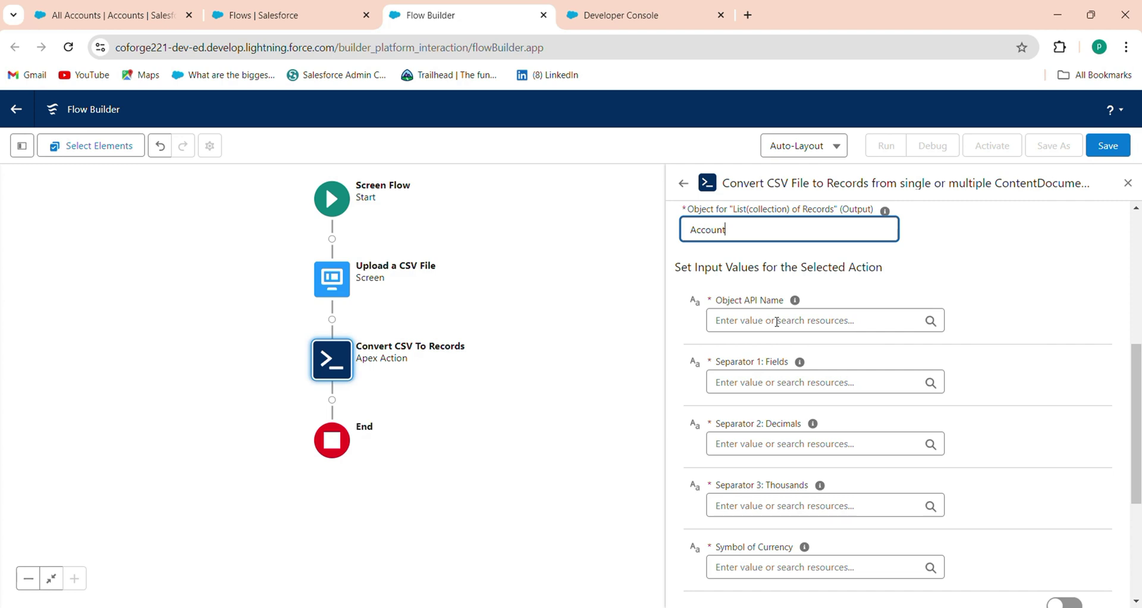
pyautogui.write('A')
pyautogui.press('BackSpace')
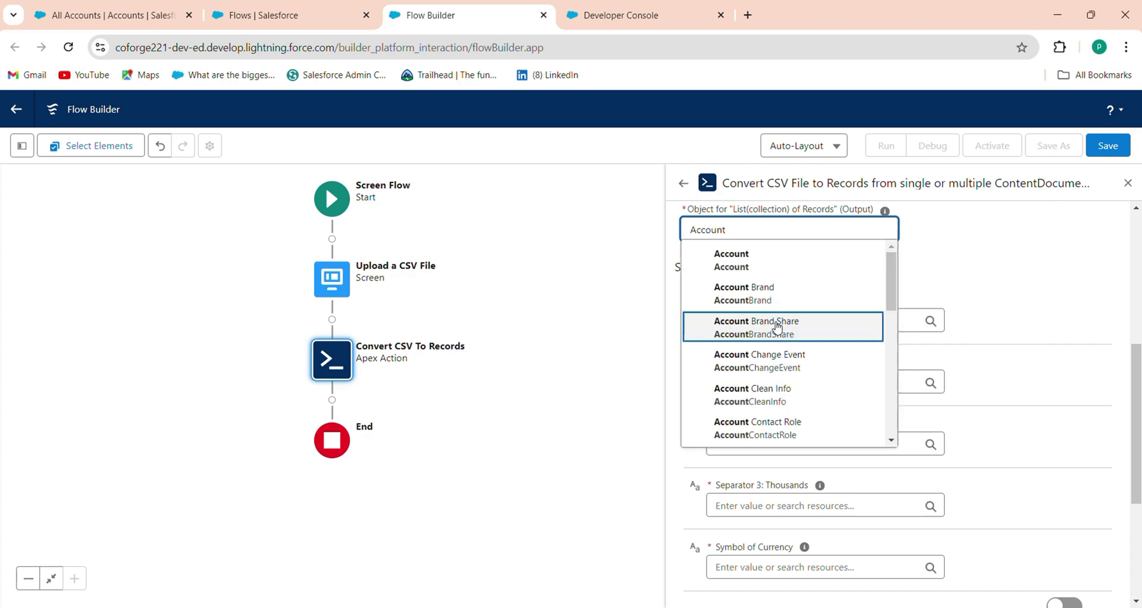
pyautogui.click(905, 281)
pyautogui.click(829, 320)
pyautogui.write('Account')
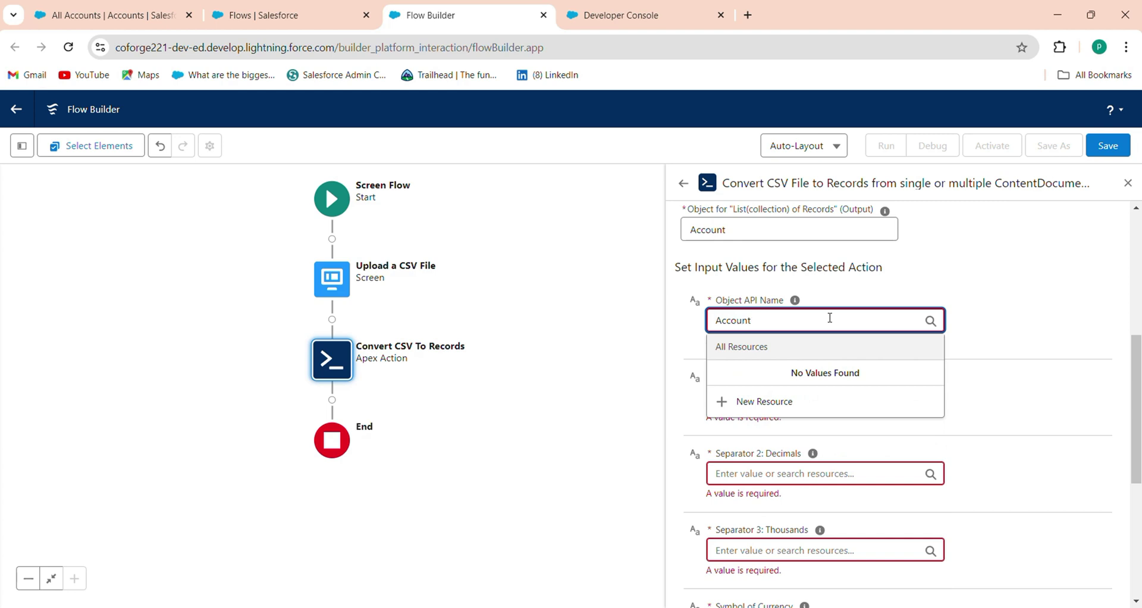
pyautogui.click(908, 292)
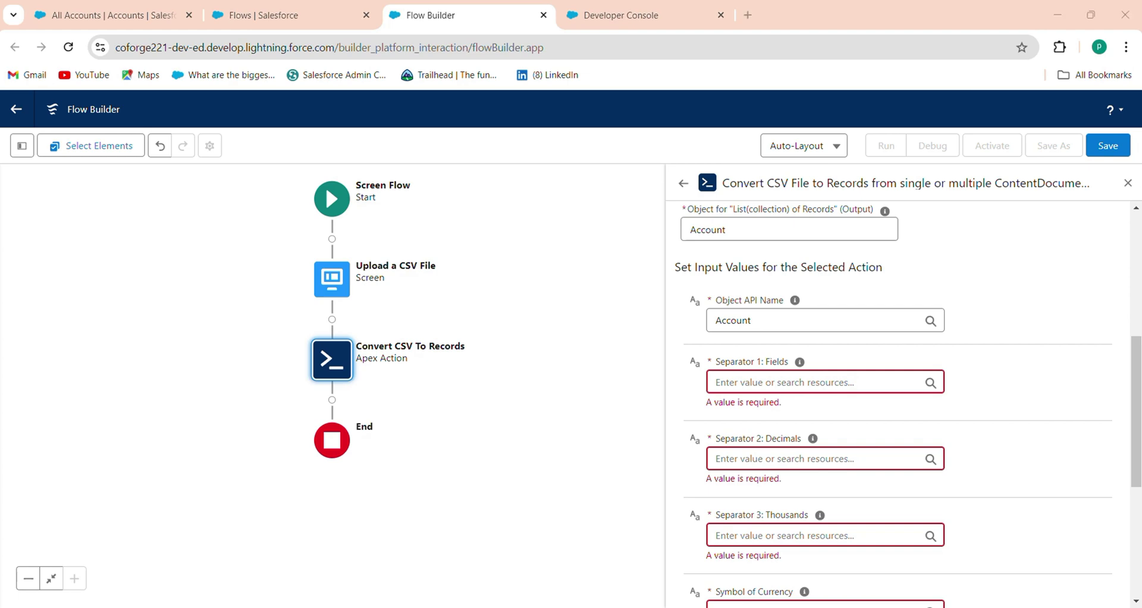
# Check the column headers of Account Data CSV File in Excel and set Separator 1: Fields in Flow Builder to Name,Rating,Type,Date__c.
pyautogui.click(684, 602)
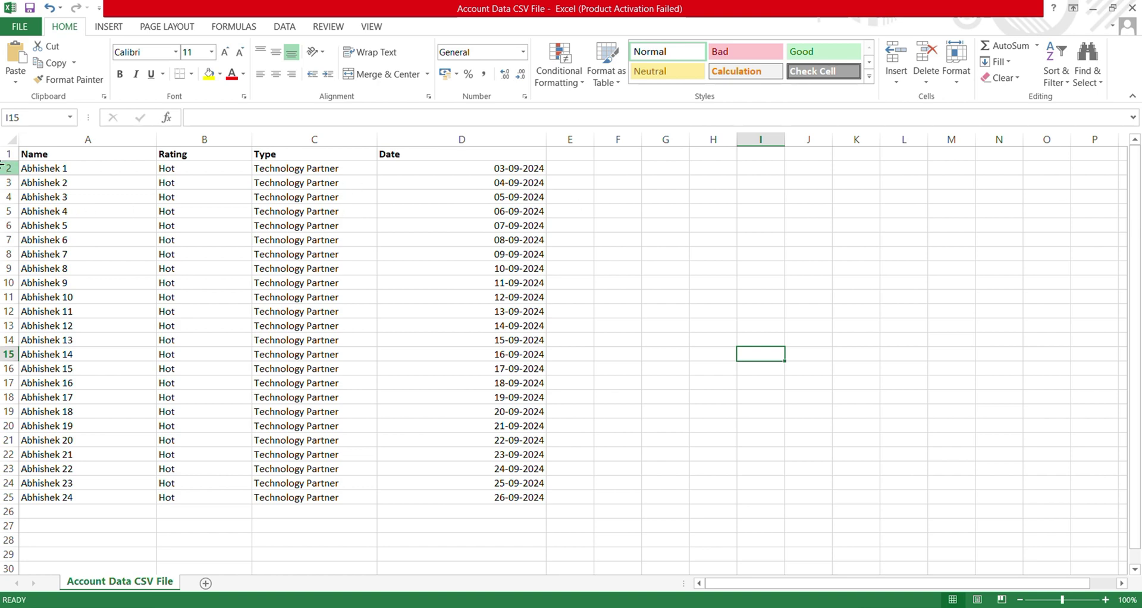
pyautogui.click(9, 153)
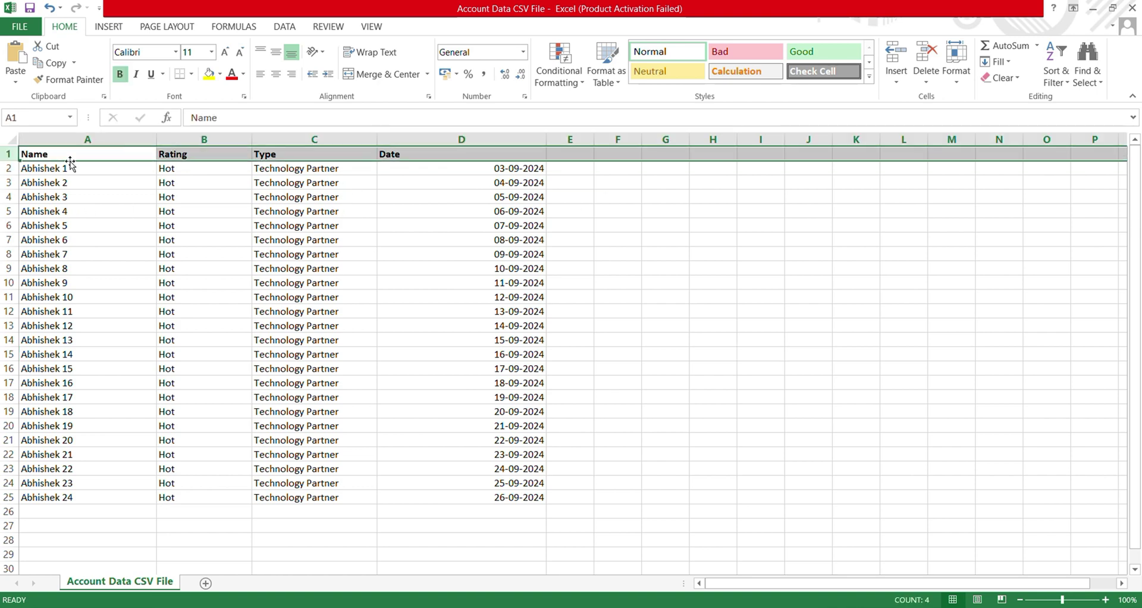
pyautogui.click(1092, 12)
pyautogui.click(791, 383)
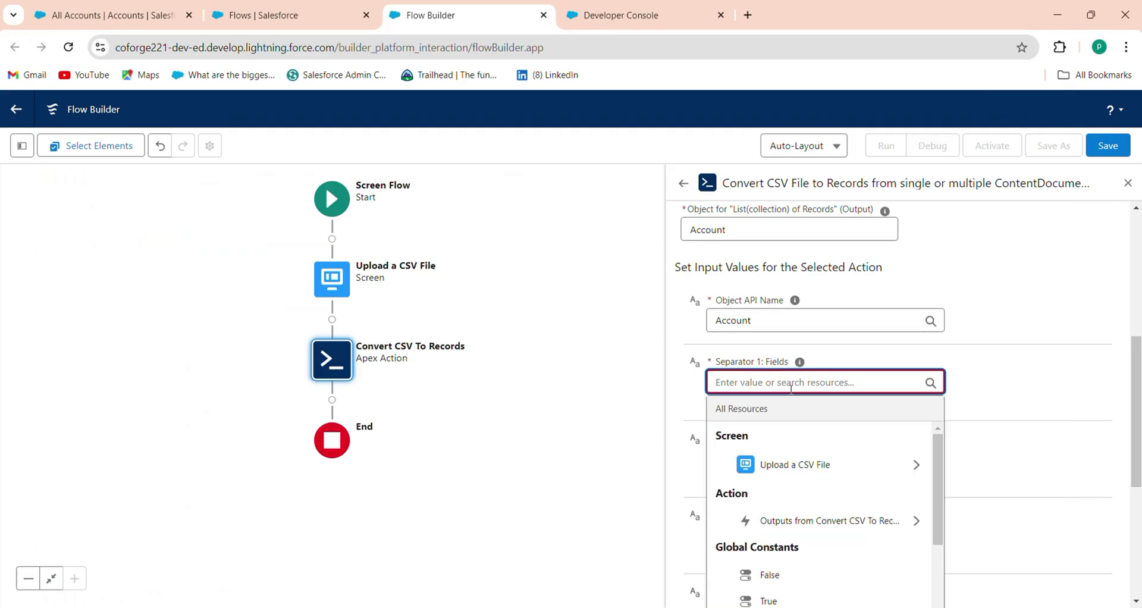
pyautogui.write('Name')
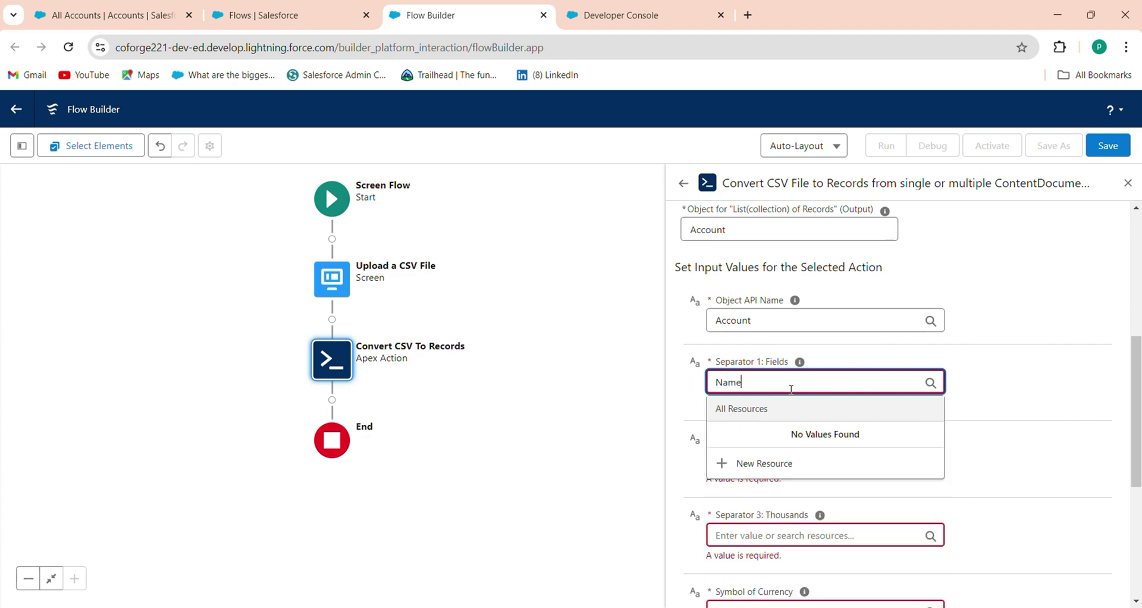
pyautogui.write(',Rating,Type,Date')
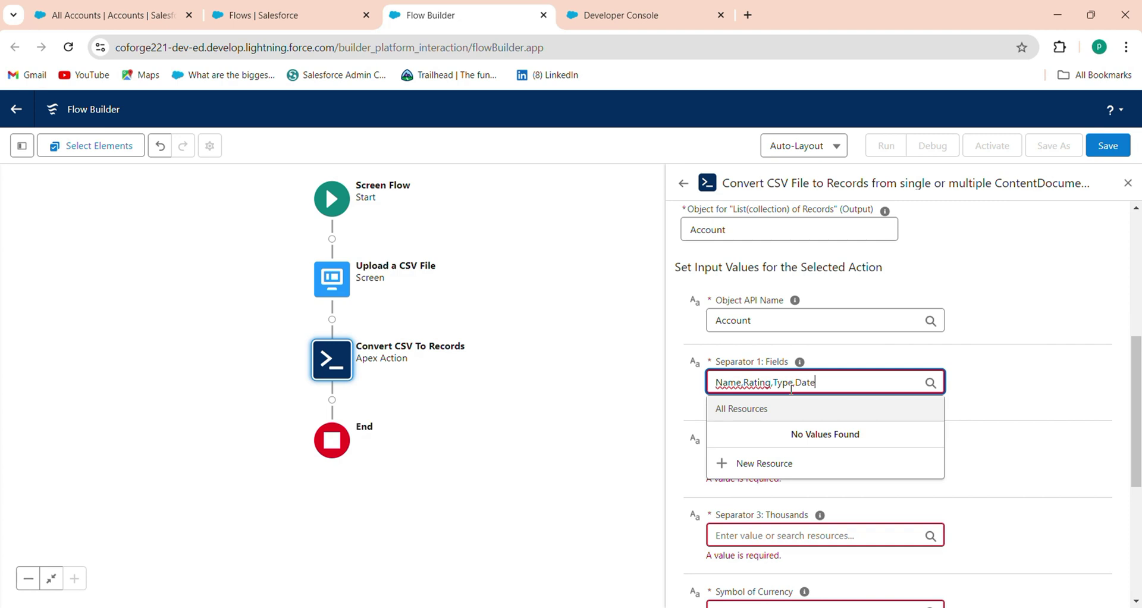
pyautogui.write('__c')
pyautogui.moveTo(801, 381); pyautogui.dragTo(846, 384)
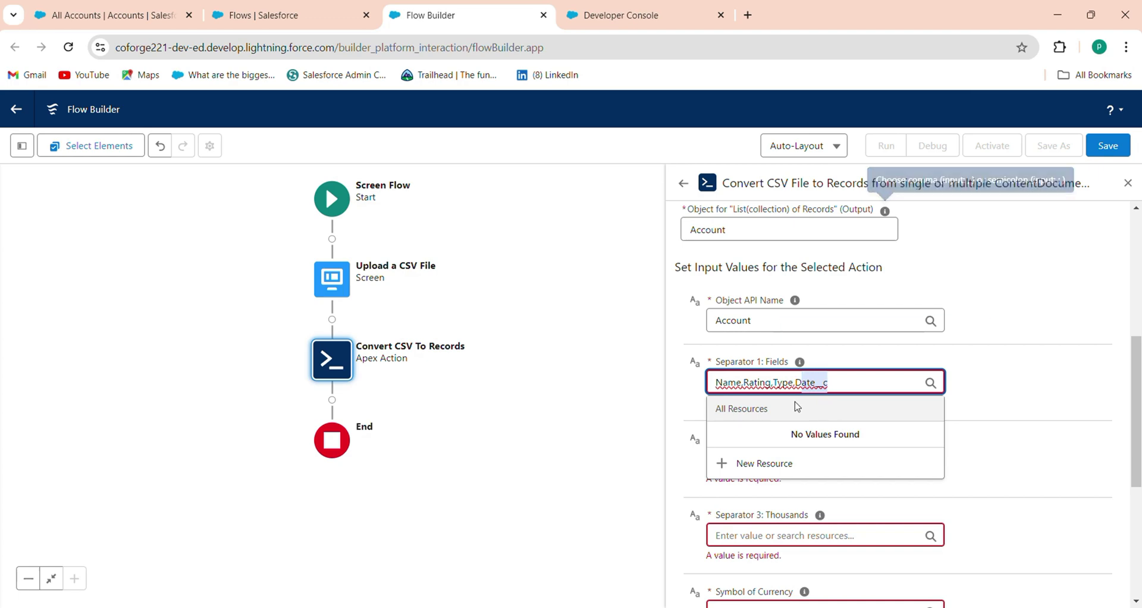
pyautogui.click(931, 369)
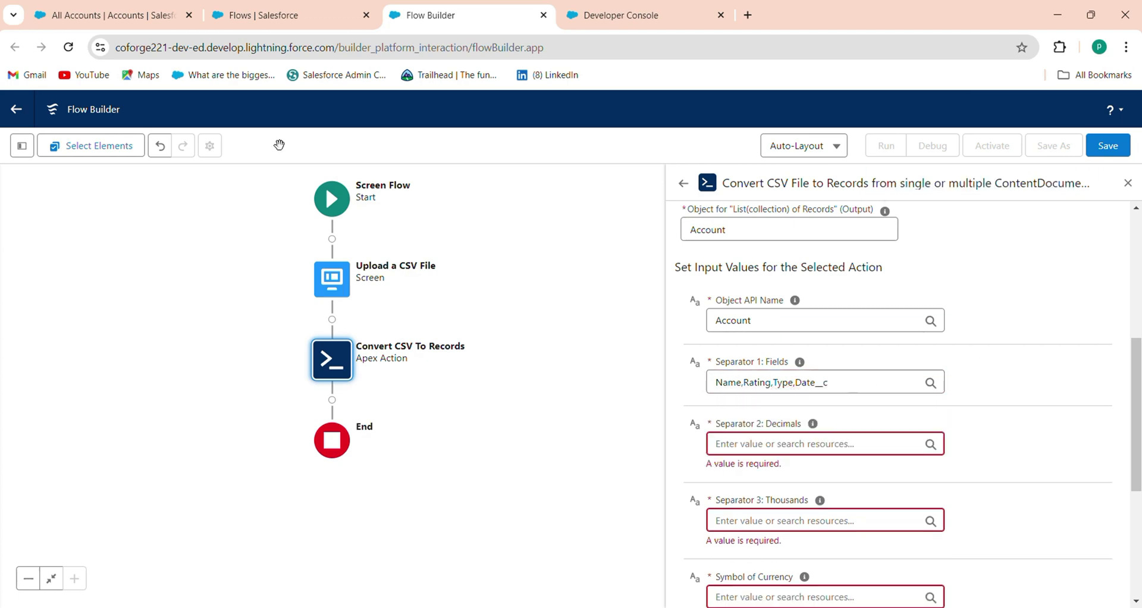
# Look up the API name of the Account object's Date field in its Fields & Relationships, searching for "dat", and return to Flow Builder.
pyautogui.click(280, 15)
pyautogui.click(137, 15)
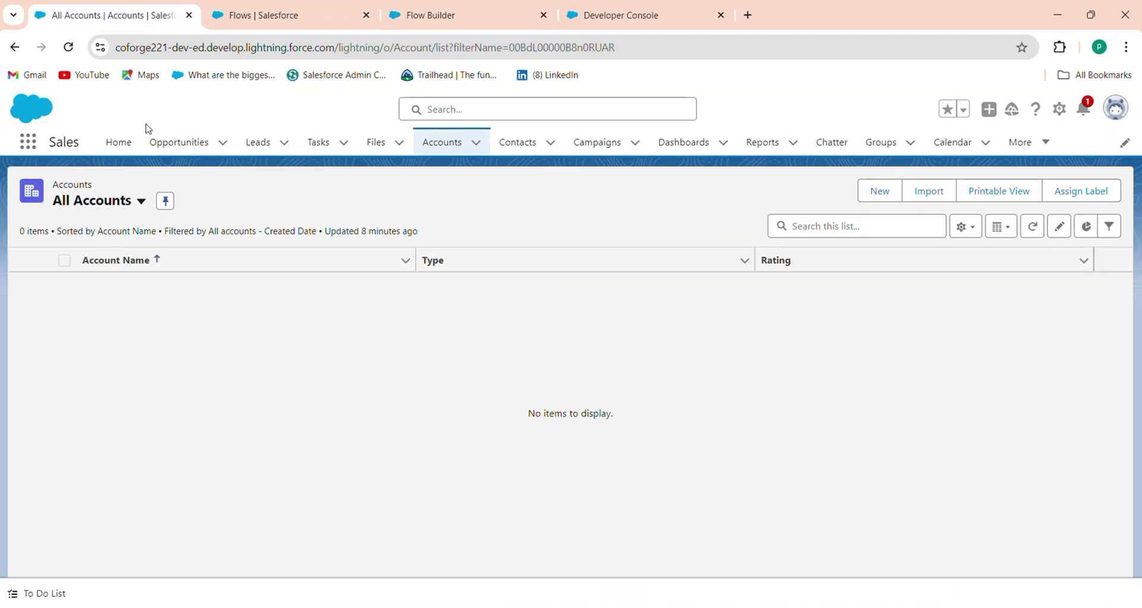
pyautogui.click(1059, 110)
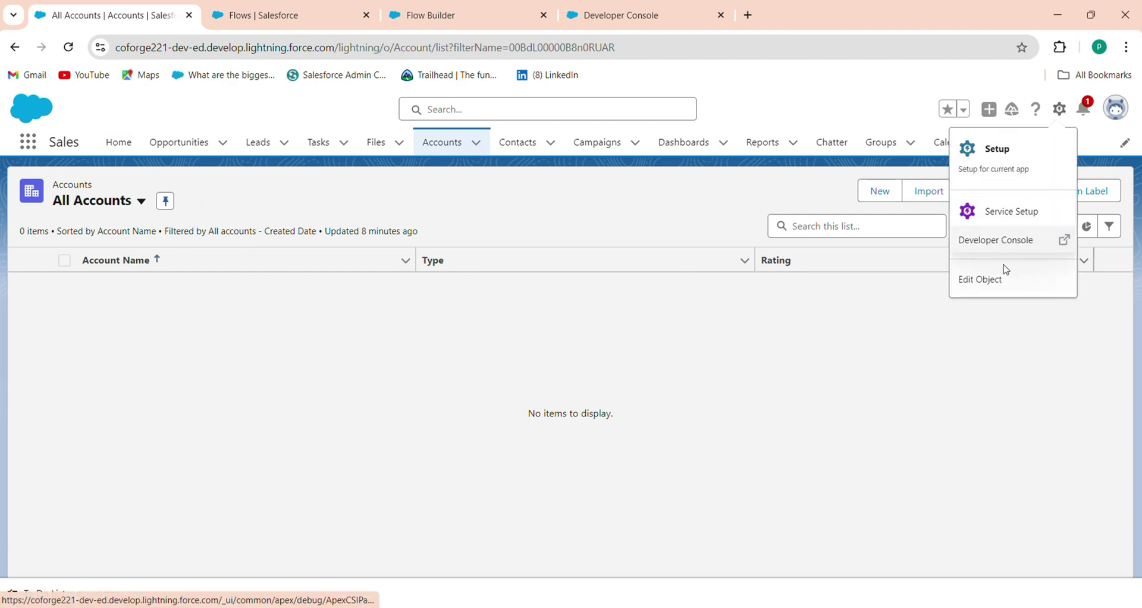
pyautogui.click(1002, 275)
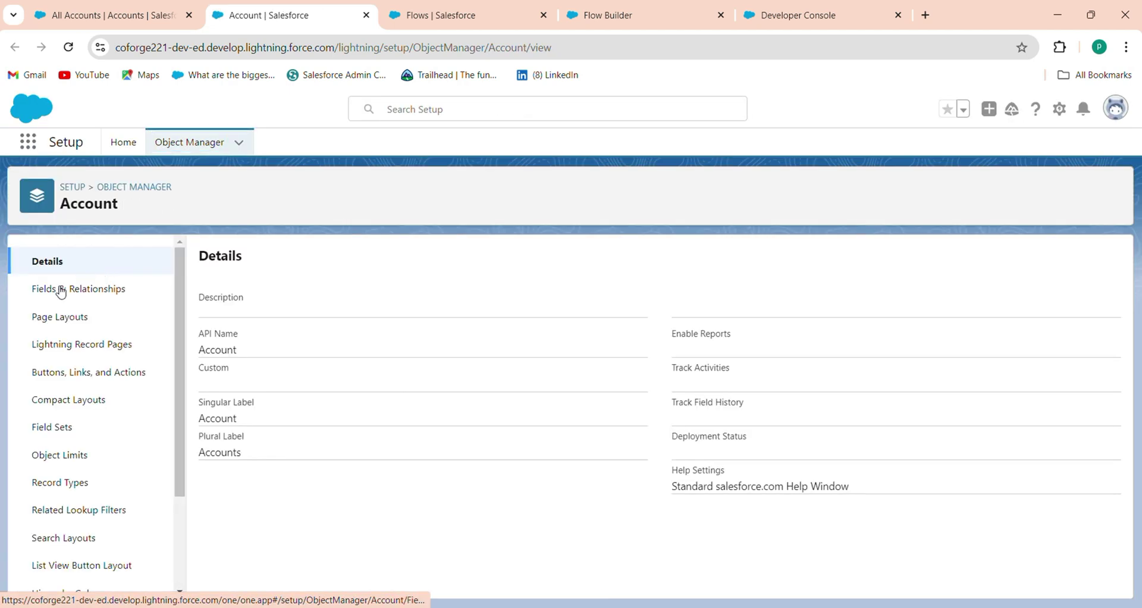
pyautogui.click(66, 285)
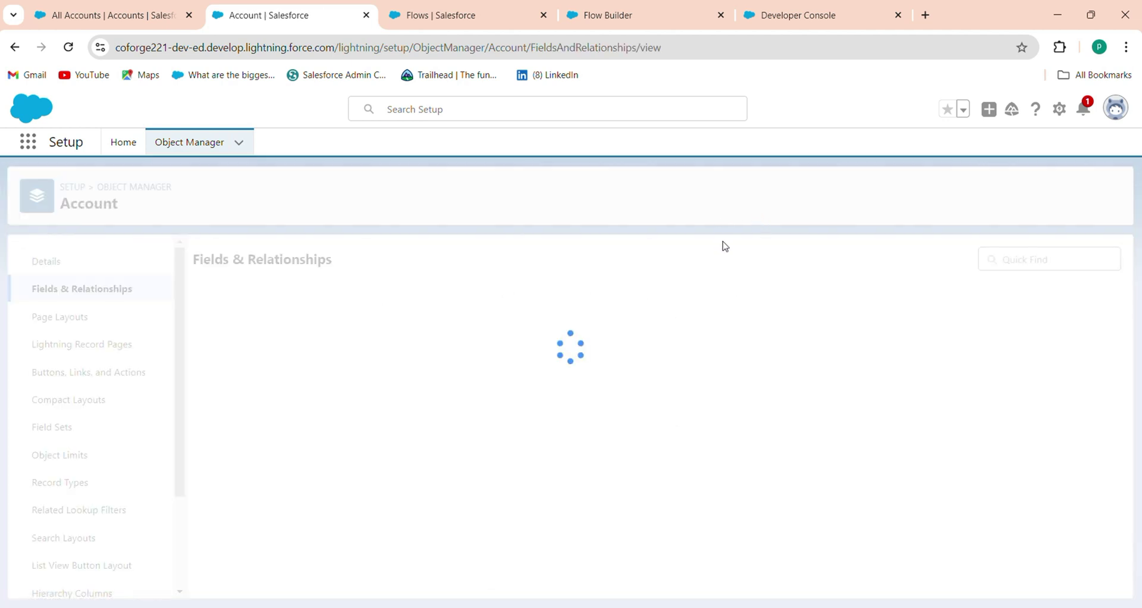
pyautogui.click(700, 261)
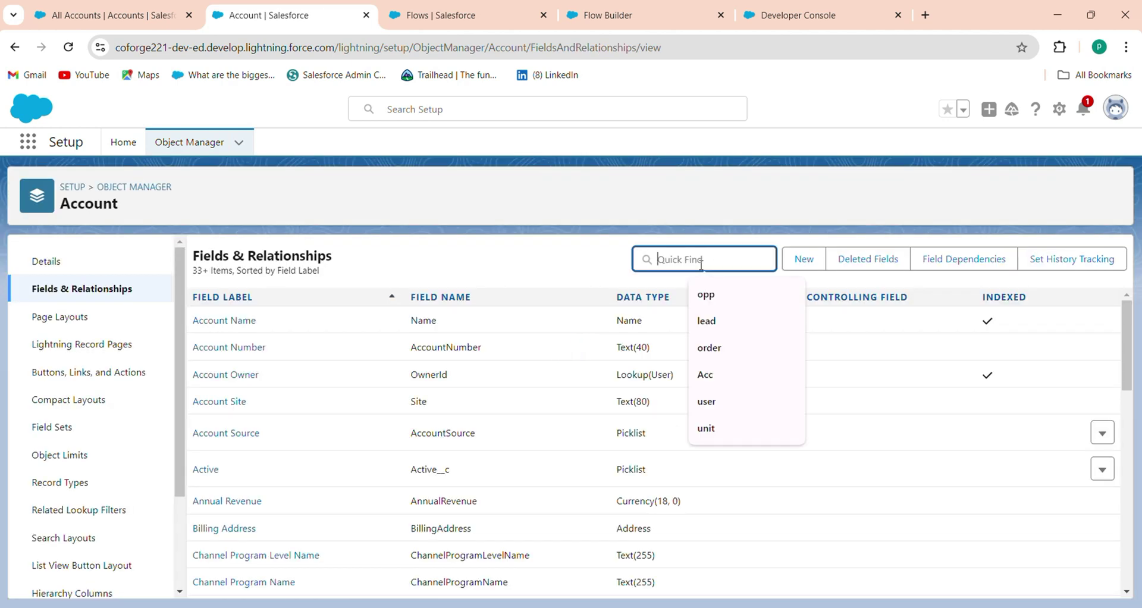
pyautogui.write('dat')
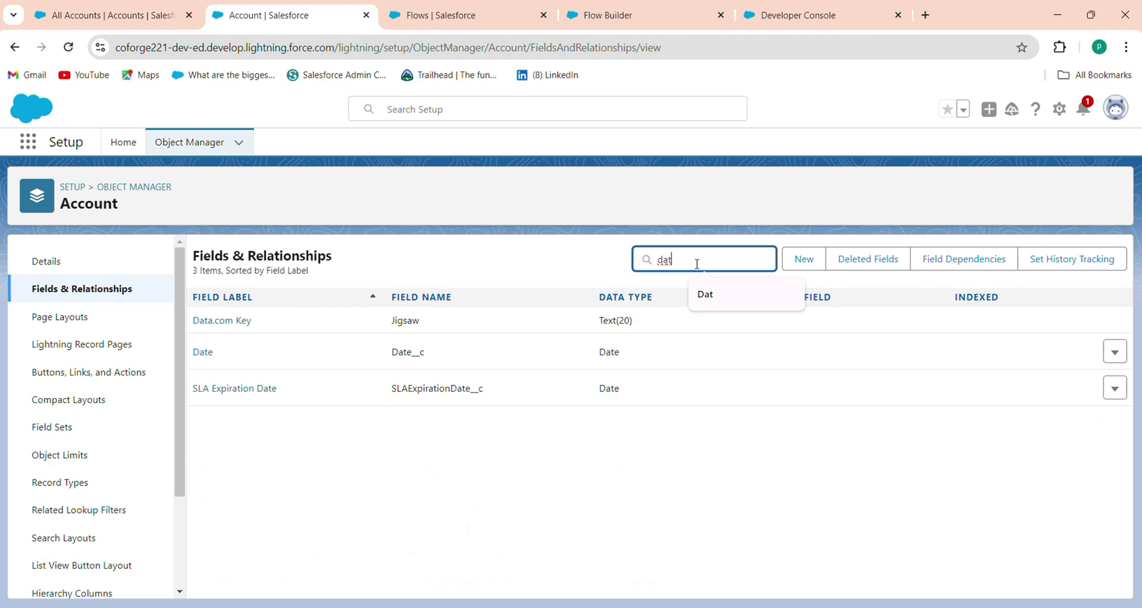
pyautogui.doubleClick(411, 351)
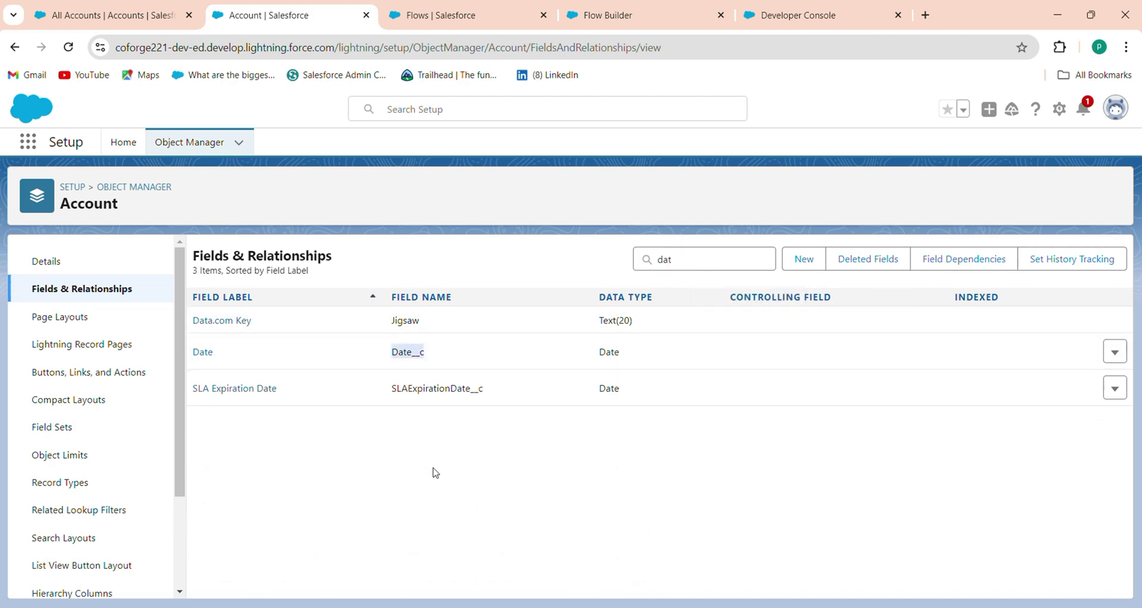
pyautogui.click(424, 18)
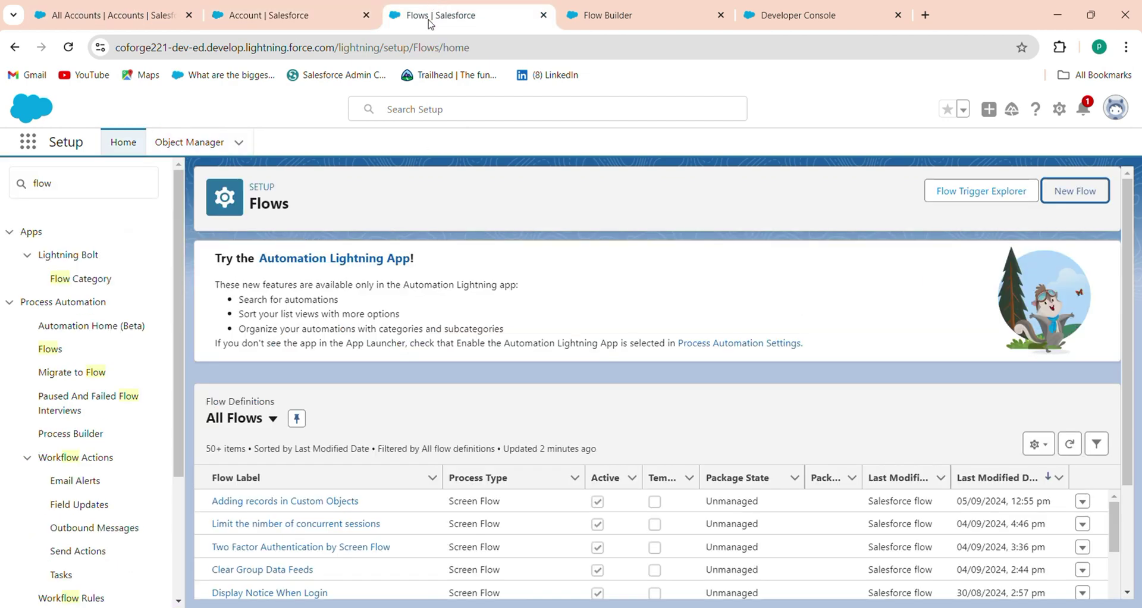
pyautogui.click(714, 26)
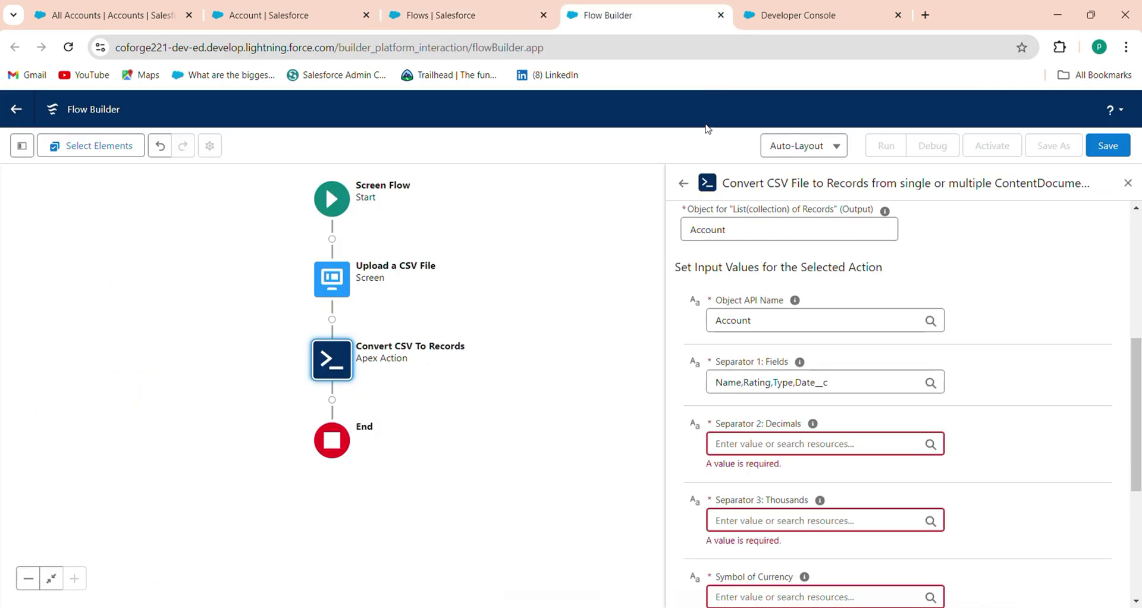
# Add a trailing comma to the Separator 1: Fields value and set Separator 2: Decimals to the False global constant.
pyautogui.click(838, 383)
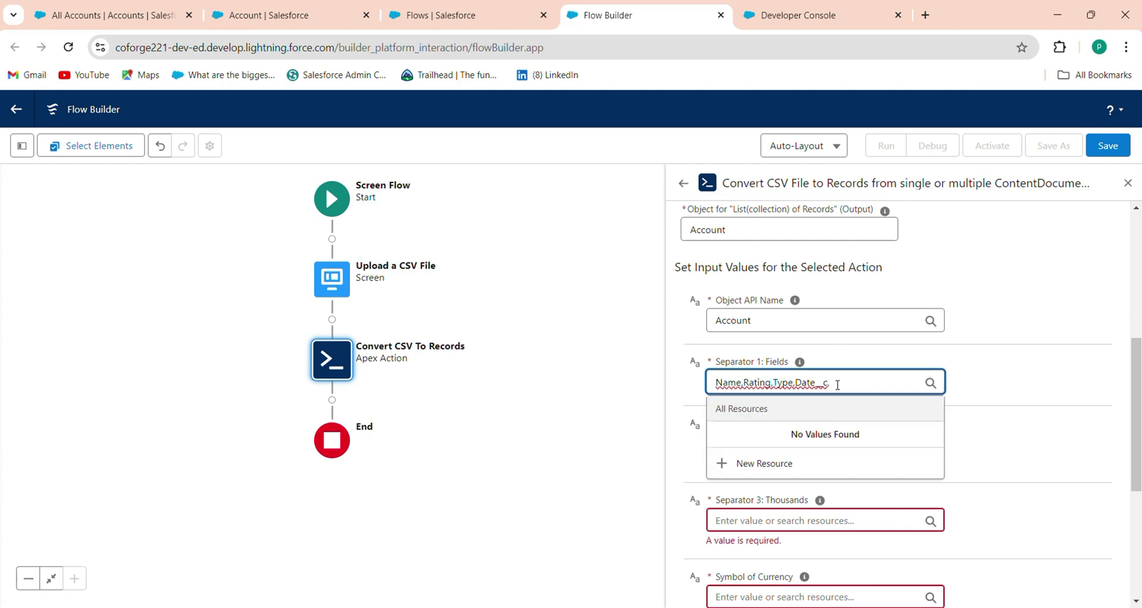
pyautogui.press('Tab')
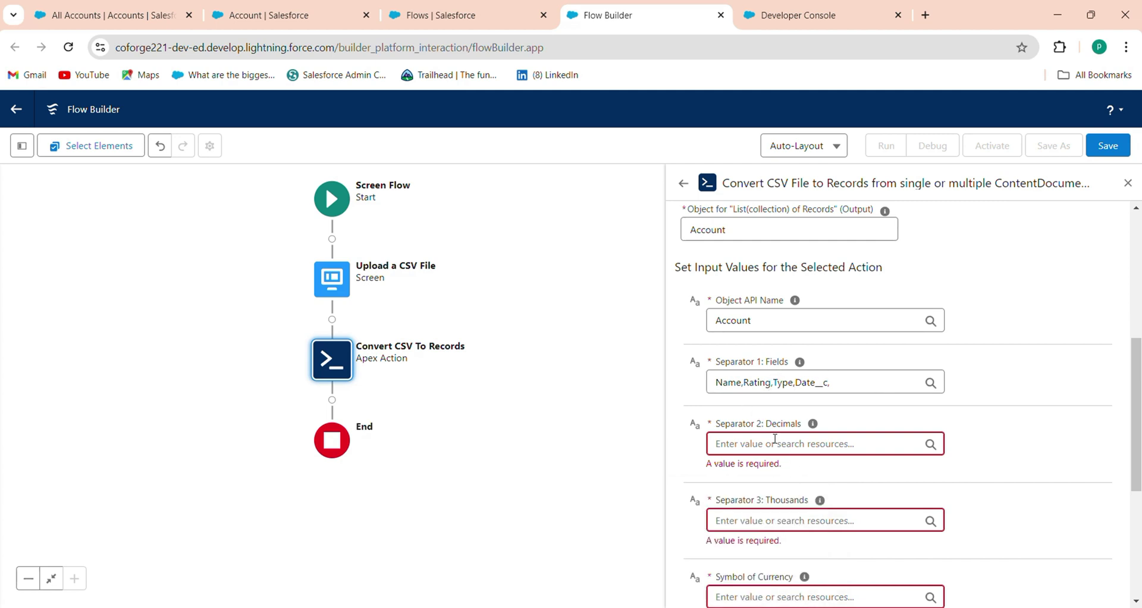
pyautogui.click(774, 443)
pyautogui.click(791, 327)
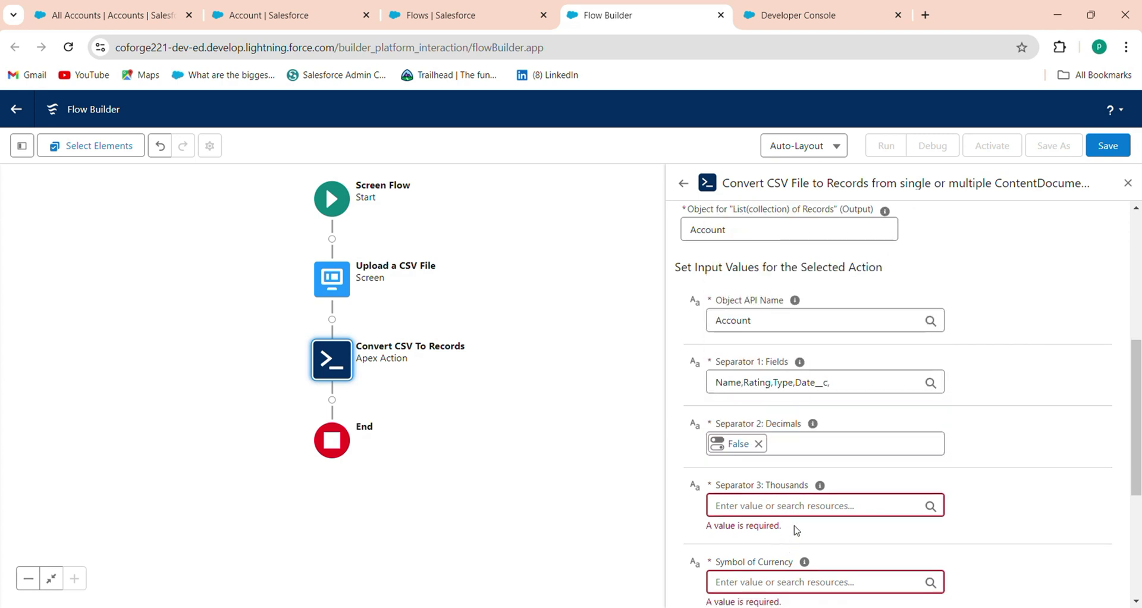
# Set the Separator 3: Thousands and Symbol of Currency input values to the False global constant.
pyautogui.click(807, 505)
pyautogui.click(785, 374)
pyautogui.scroll(-2, 786, 493)
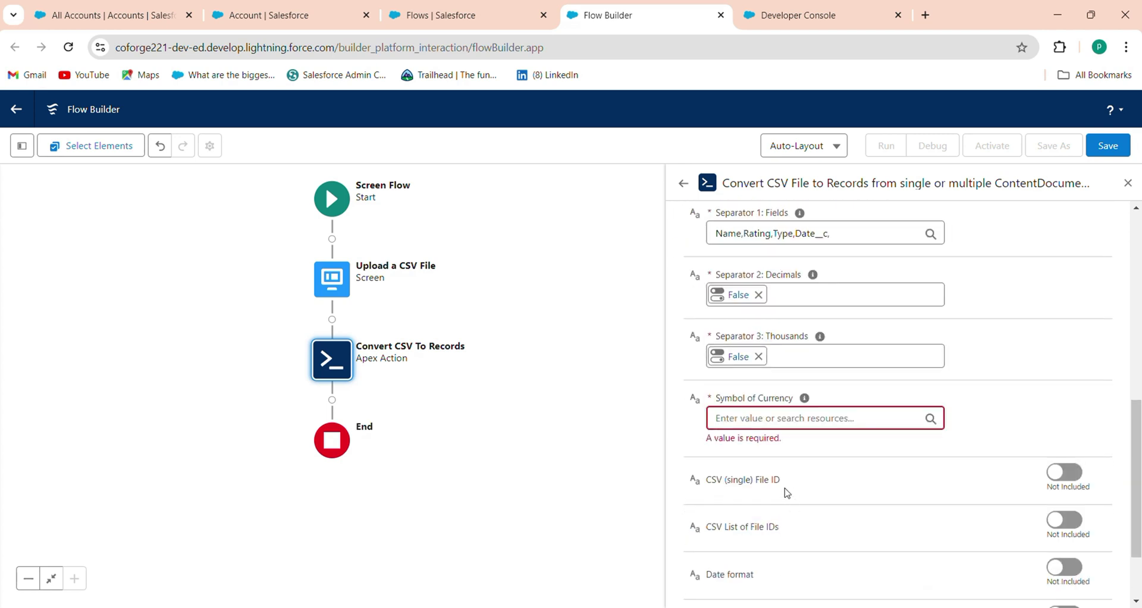
pyautogui.click(763, 418)
pyautogui.click(803, 301)
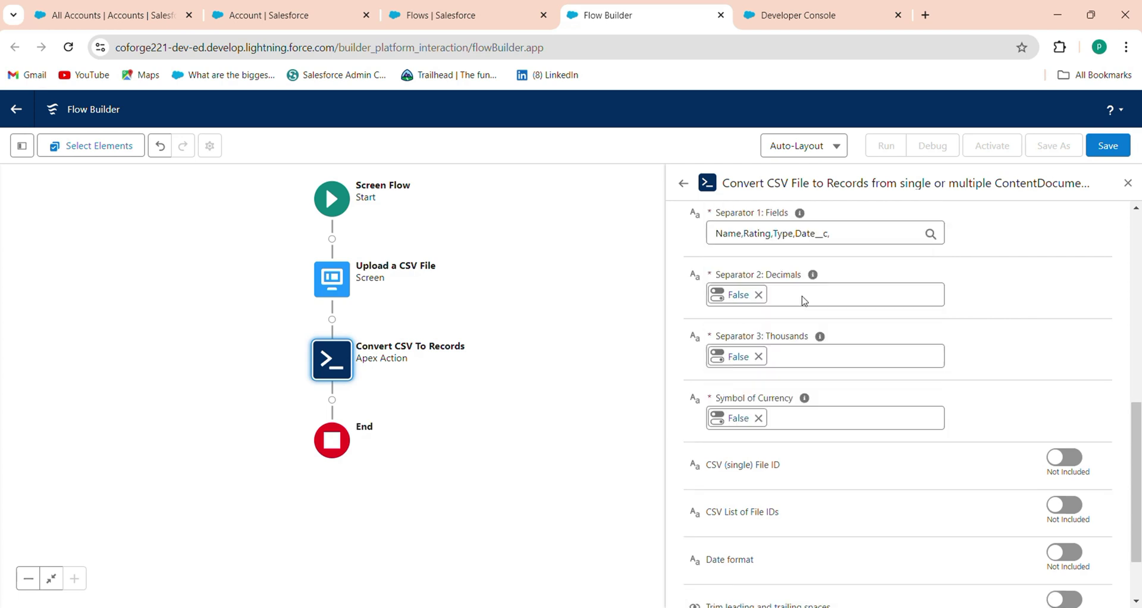
# Include CSV List of File IDs and set it to the Content Document IDs output of the Upload a CSV File screen's File Upload component.
pyautogui.scroll(-2, 826, 452)
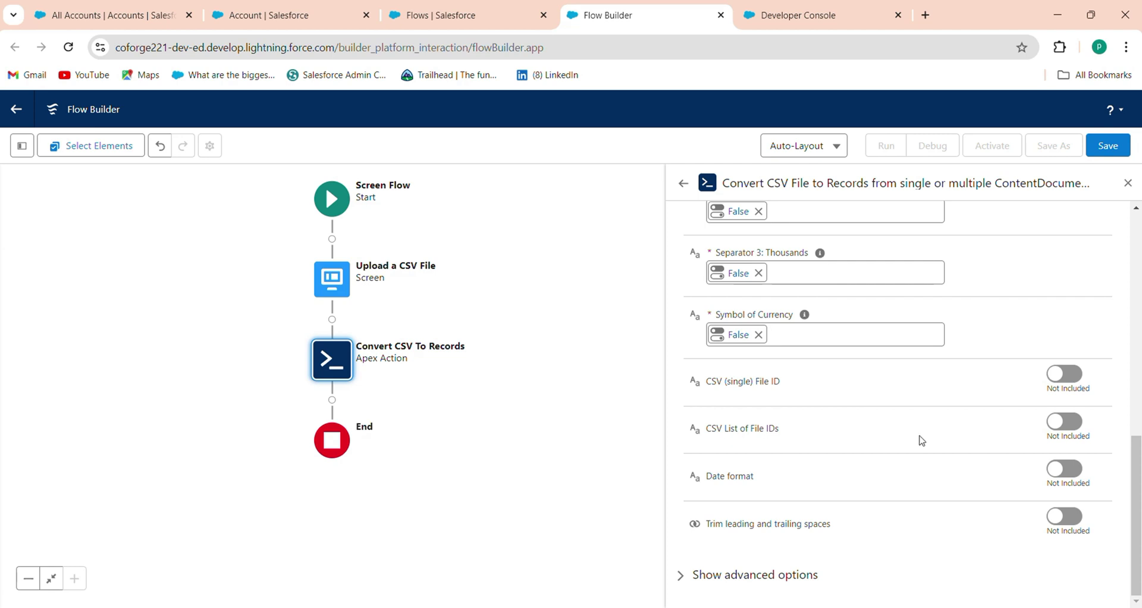
pyautogui.click(1063, 422)
pyautogui.click(776, 442)
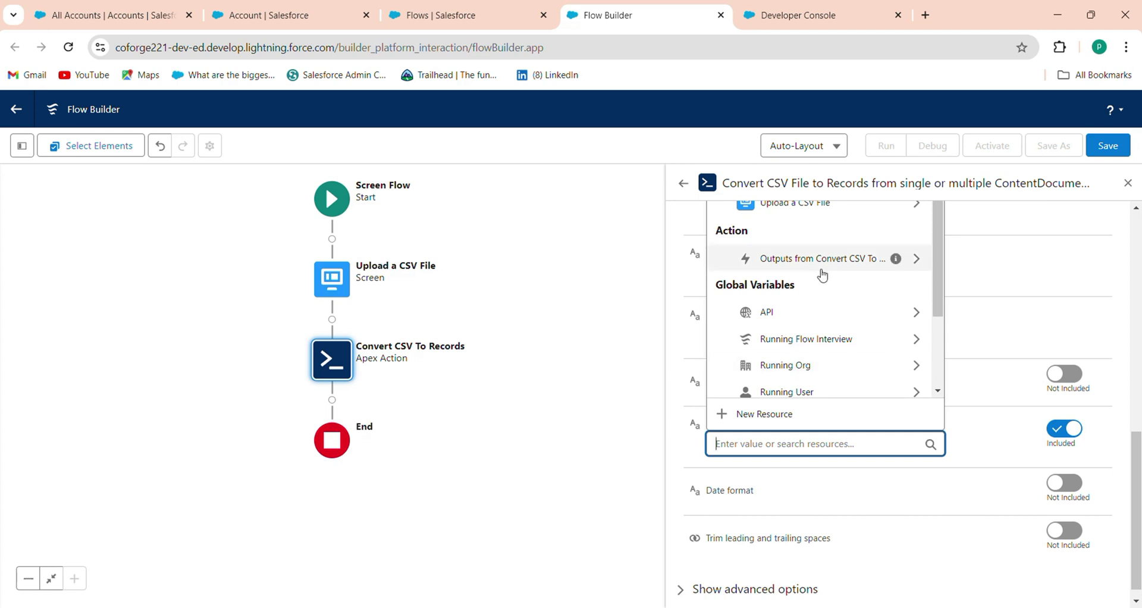
pyautogui.scroll(2, 800, 280)
pyautogui.click(773, 279)
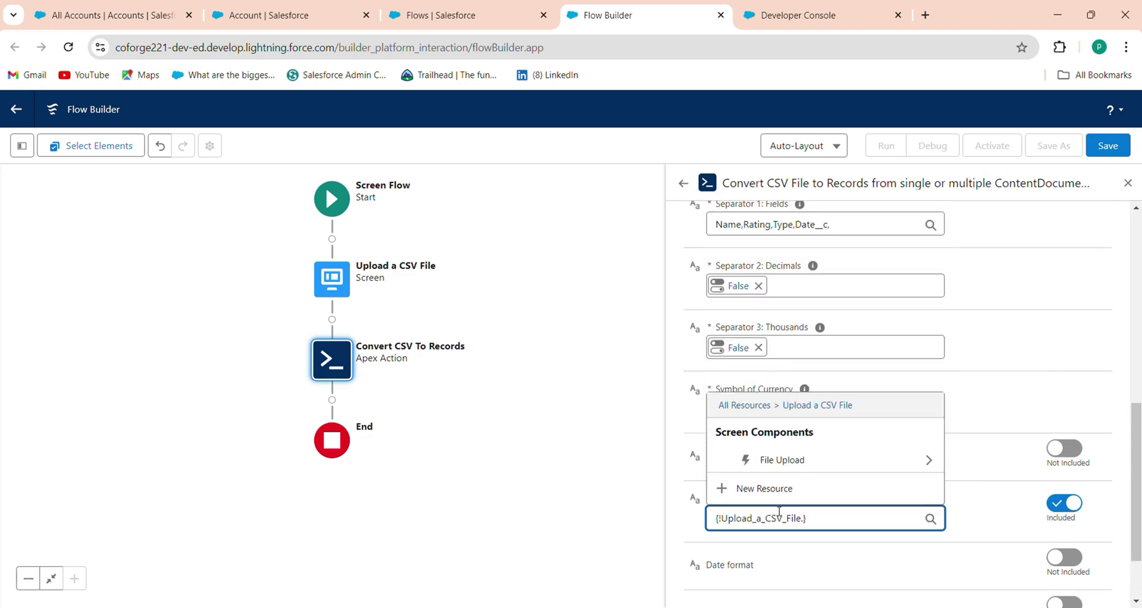
pyautogui.click(786, 459)
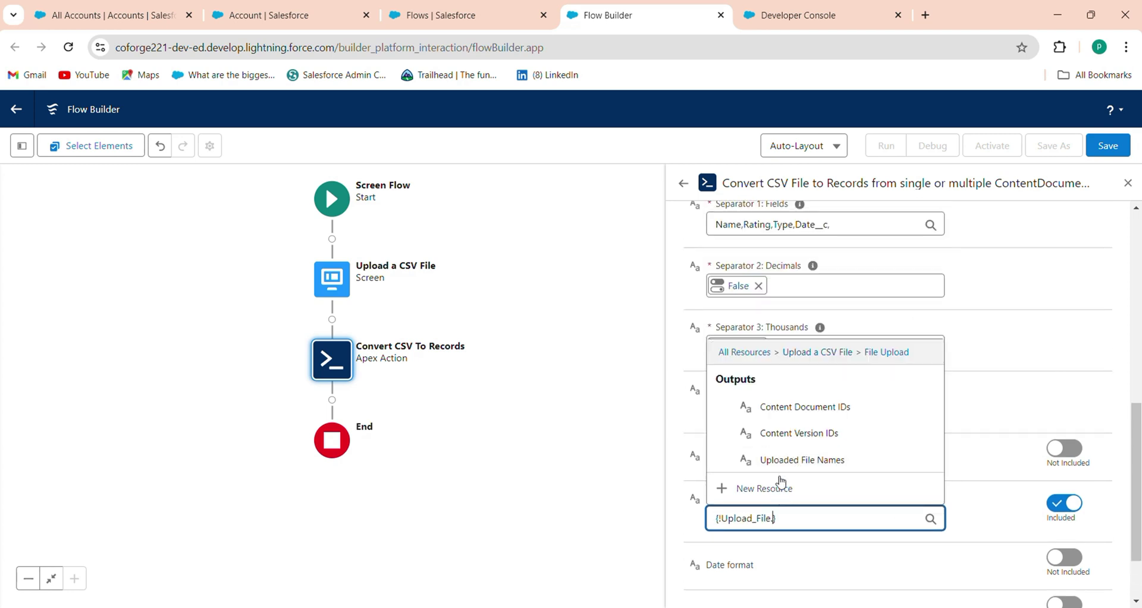
pyautogui.click(800, 407)
pyautogui.scroll(-1, 827, 541)
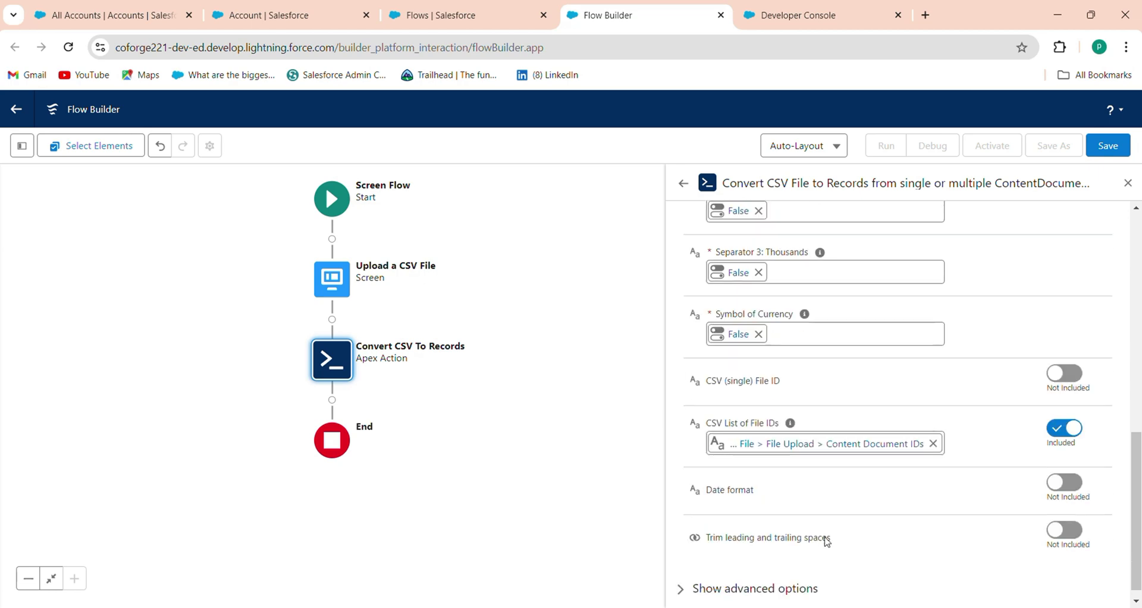
# Enable manual variable assignment in the Convert CSV To Records action's advanced options.
pyautogui.scroll(-1, 889, 505)
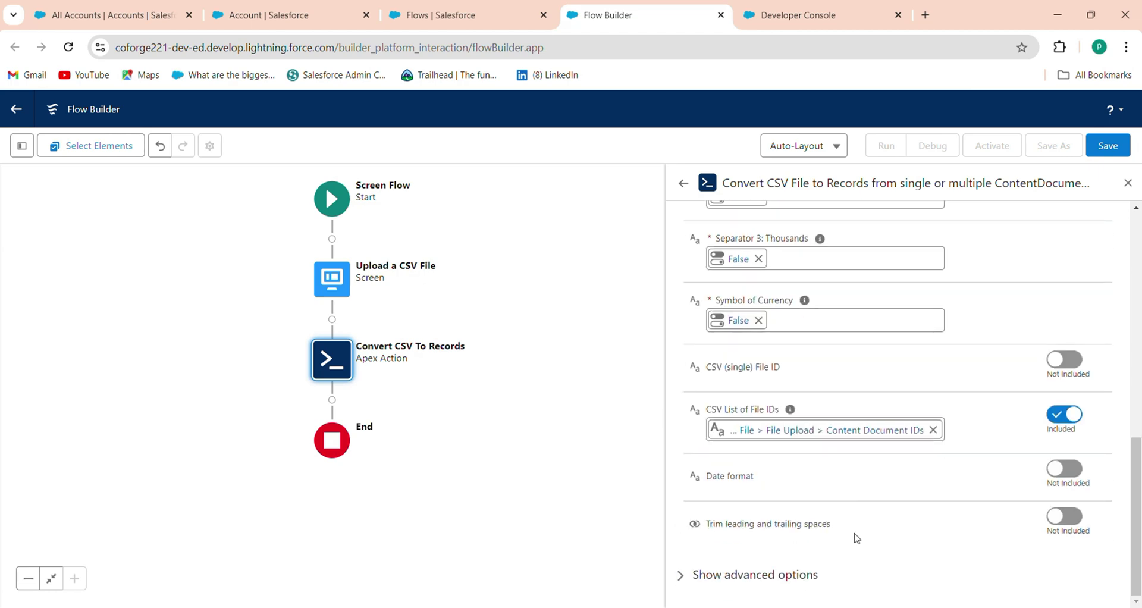
pyautogui.click(755, 575)
pyautogui.scroll(-4, 749, 535)
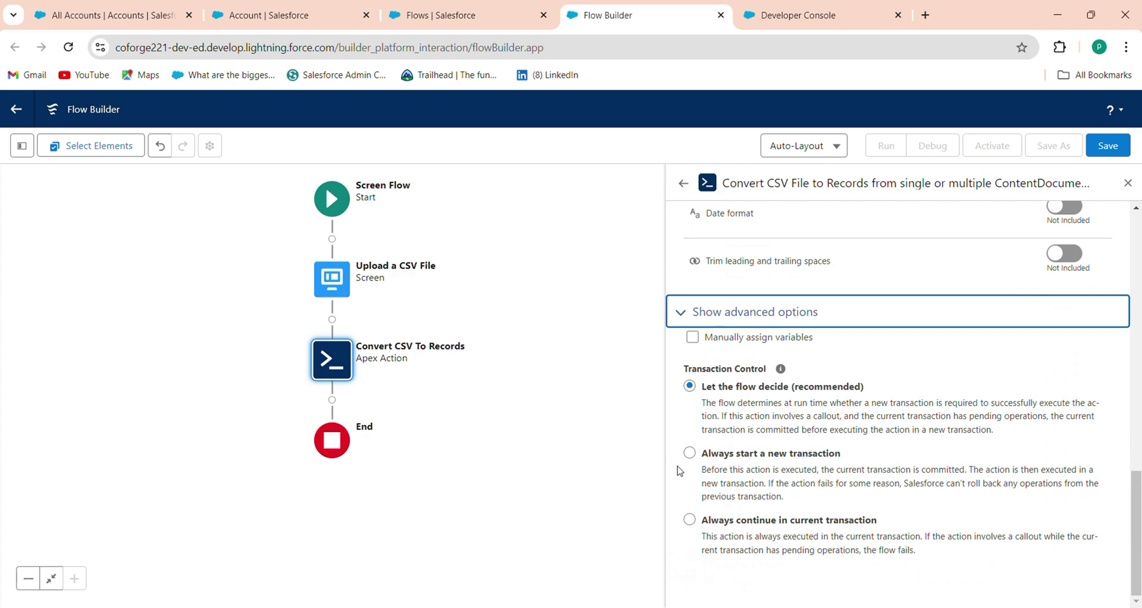
pyautogui.click(697, 344)
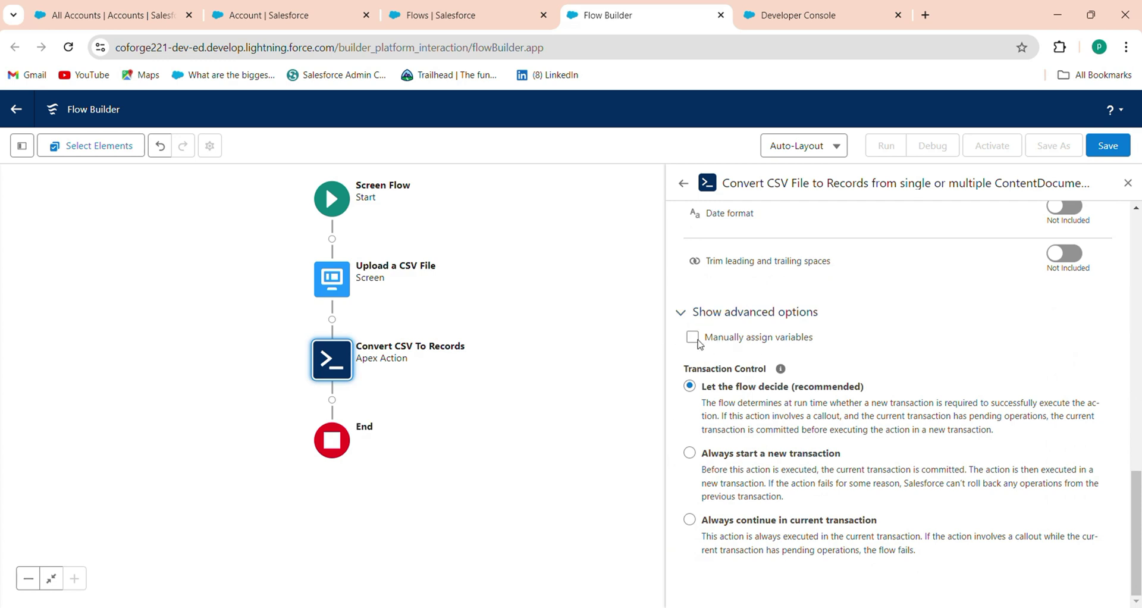
pyautogui.click(695, 339)
pyautogui.scroll(-2, 773, 417)
# Start a new Variable resource with the API name GeneratedDocument for the List(collection) of Records output.
pyautogui.click(812, 346)
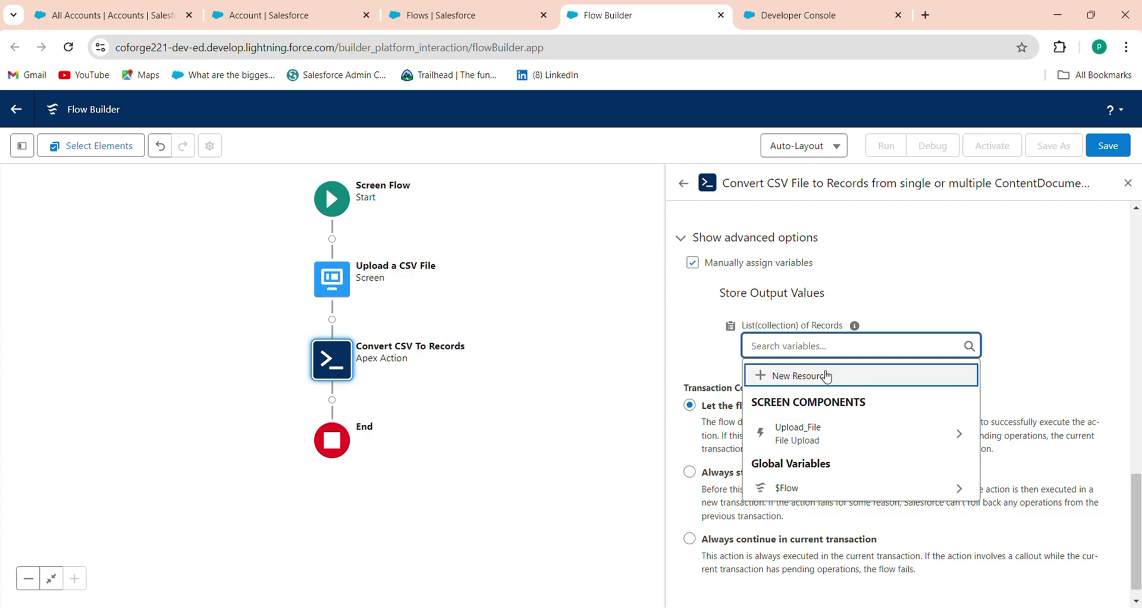
pyautogui.click(826, 376)
pyautogui.click(471, 290)
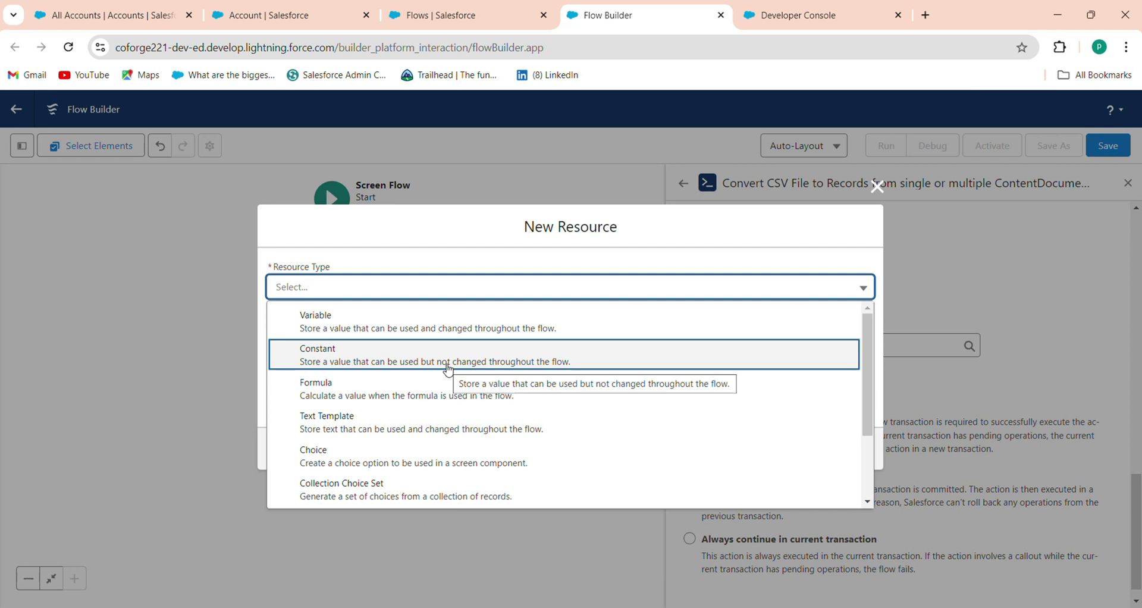
pyautogui.click(363, 316)
pyautogui.click(275, 311)
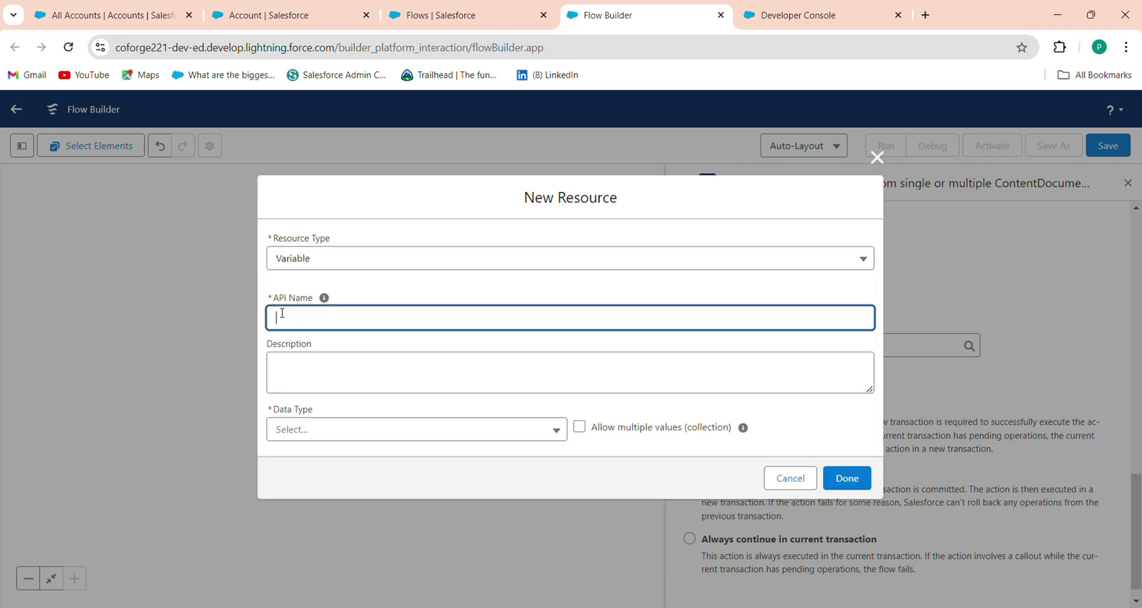
pyautogui.write('GeneratedDocument')
pyautogui.doubleClick(282, 314)
# Define GeneratedDocument as an Account Record collection allowing multiple values, make it available for output, and finish the resource.
pyautogui.click(311, 435)
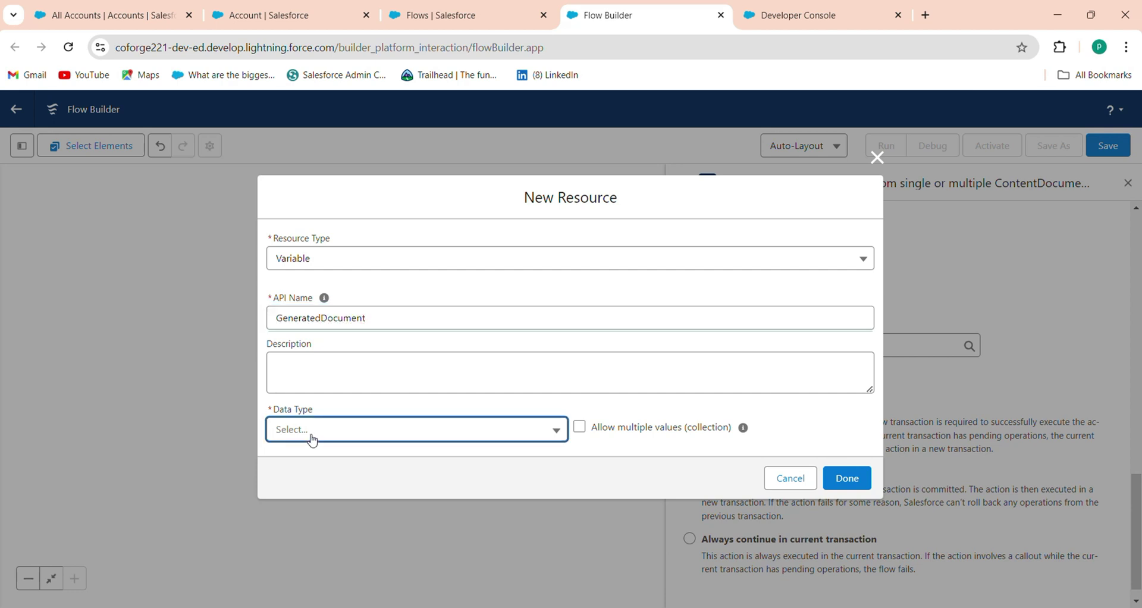
pyautogui.click(340, 260)
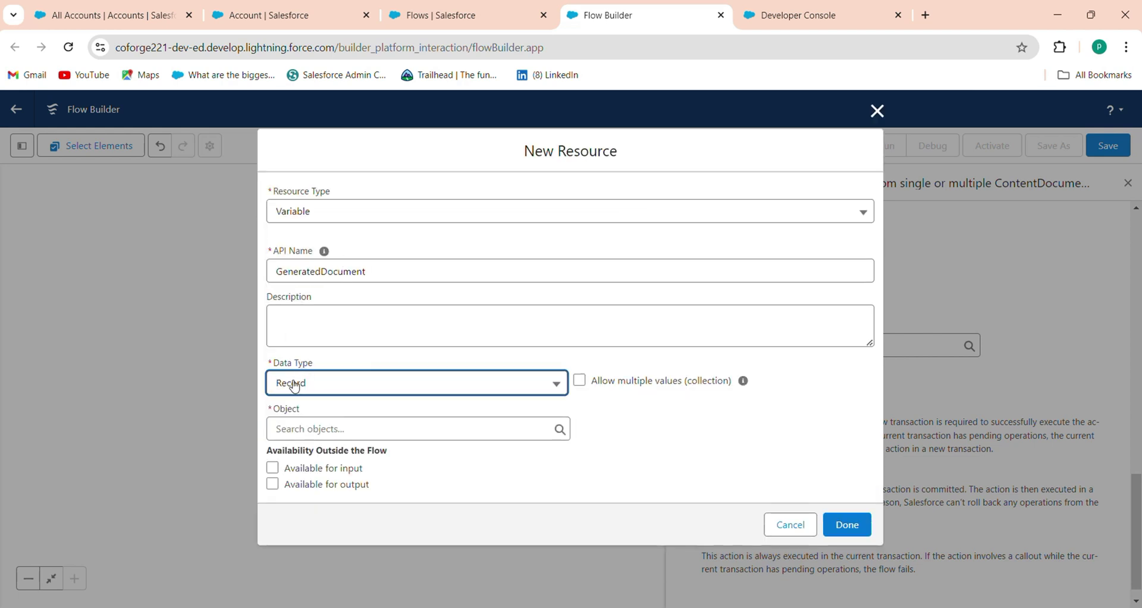
pyautogui.click(302, 428)
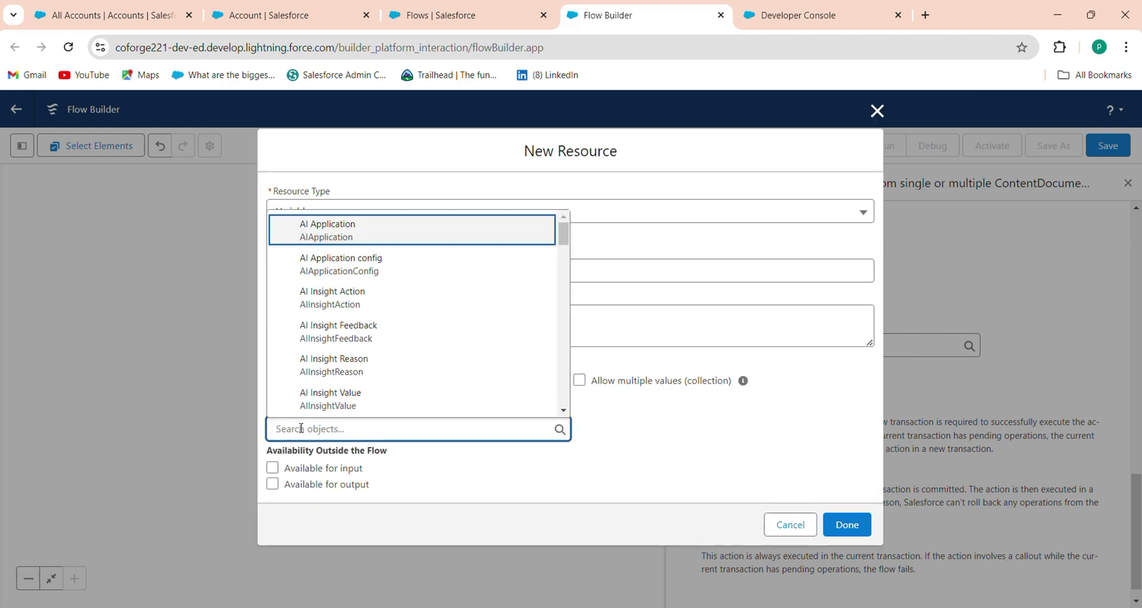
pyautogui.write('Acc')
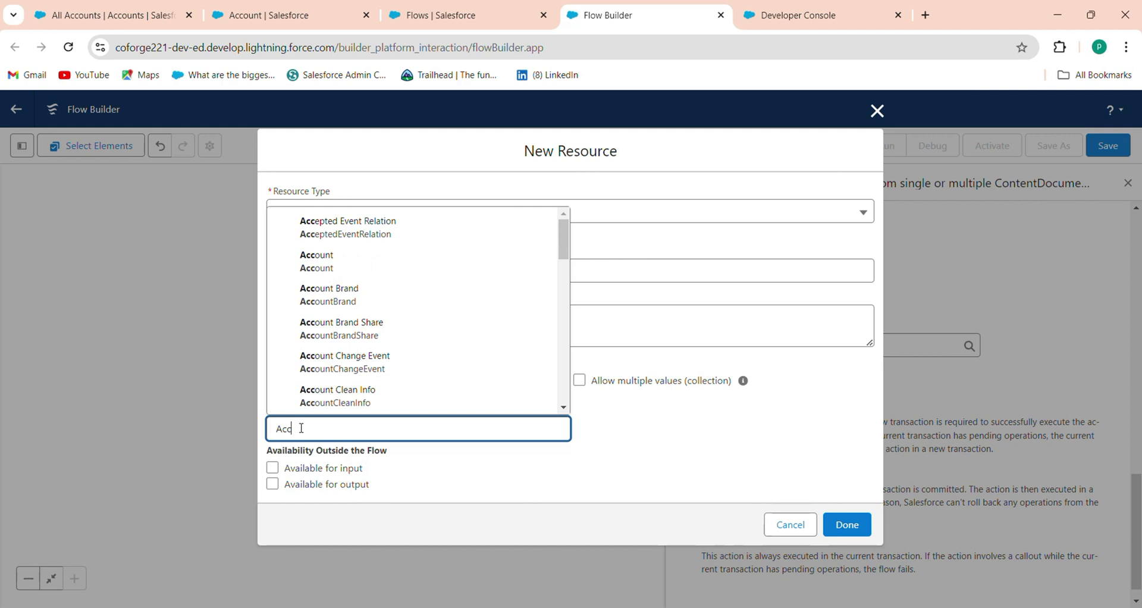
pyautogui.click(381, 261)
pyautogui.click(309, 484)
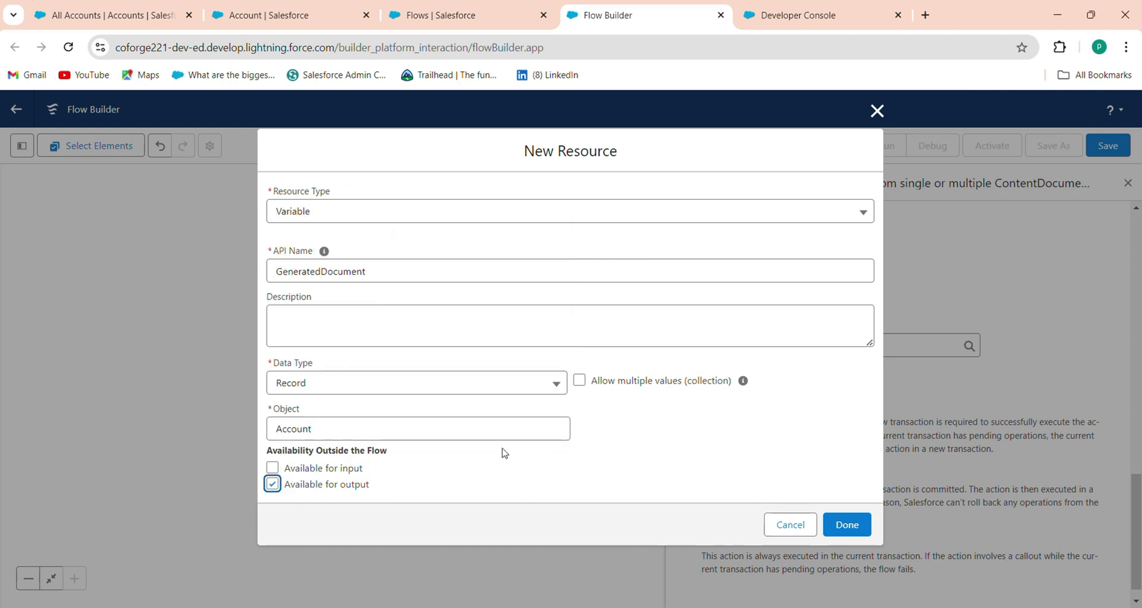
pyautogui.click(580, 380)
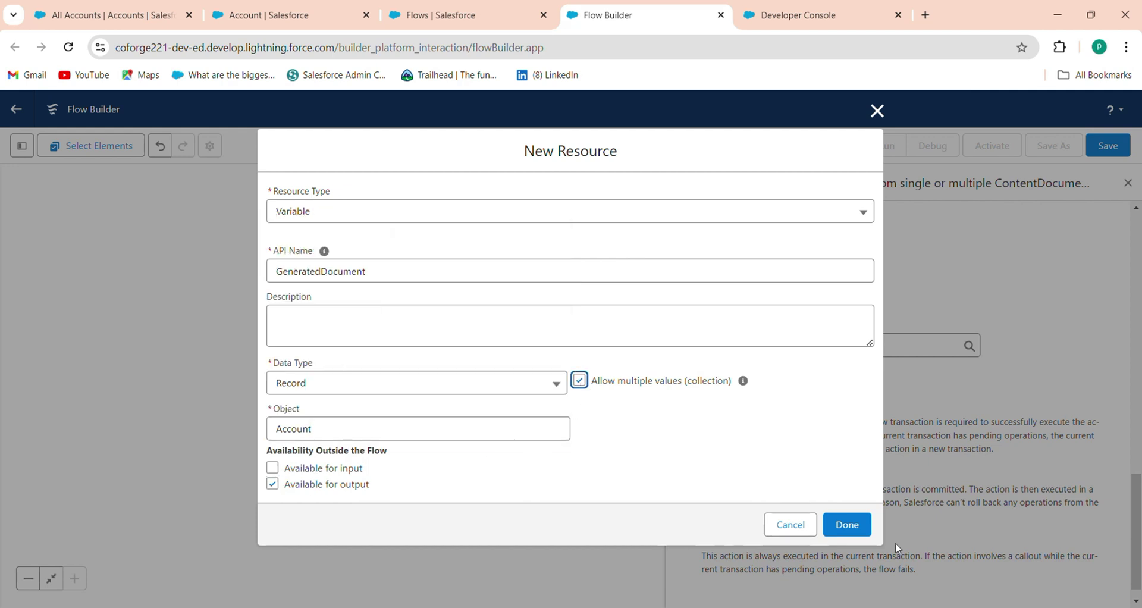
pyautogui.click(847, 524)
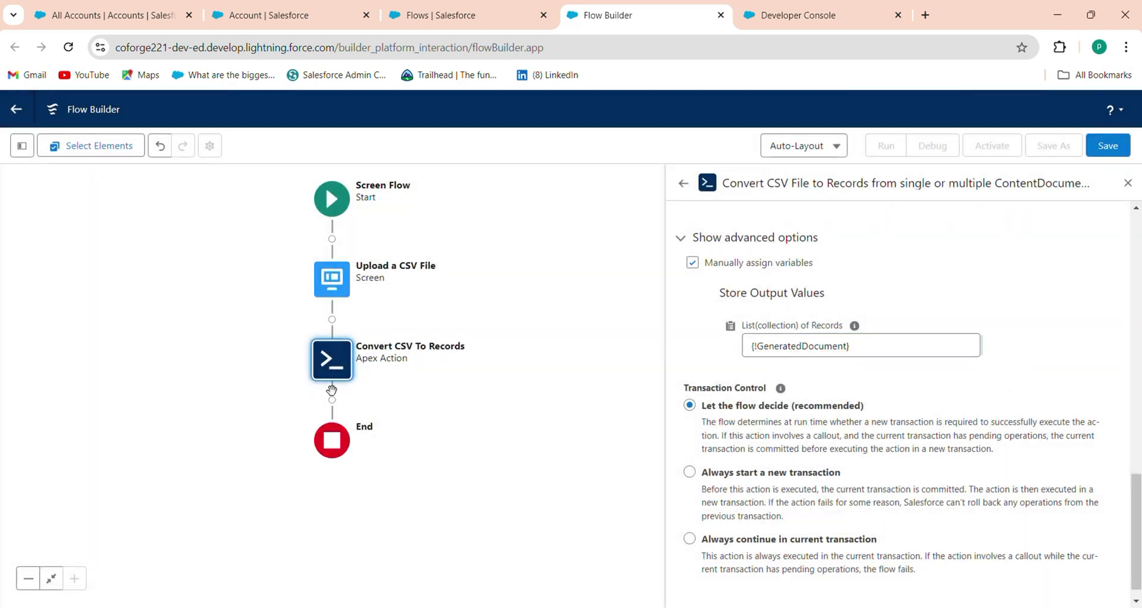
# Add a Create Records element after Convert CSV To Records and label it Create Records in Account.
pyautogui.click(332, 399)
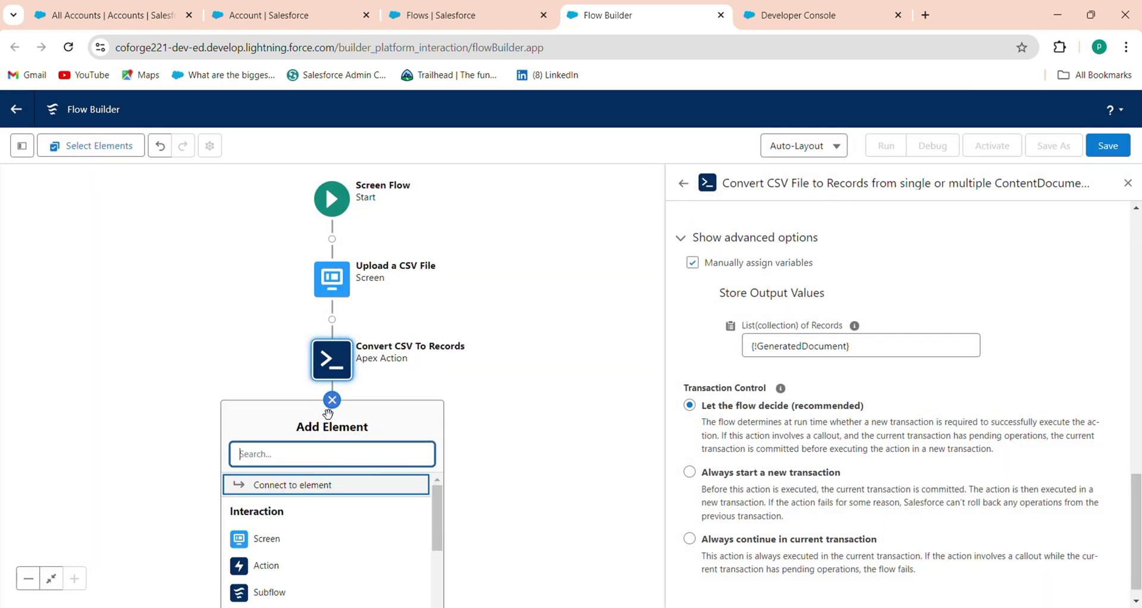
pyautogui.write('Cre')
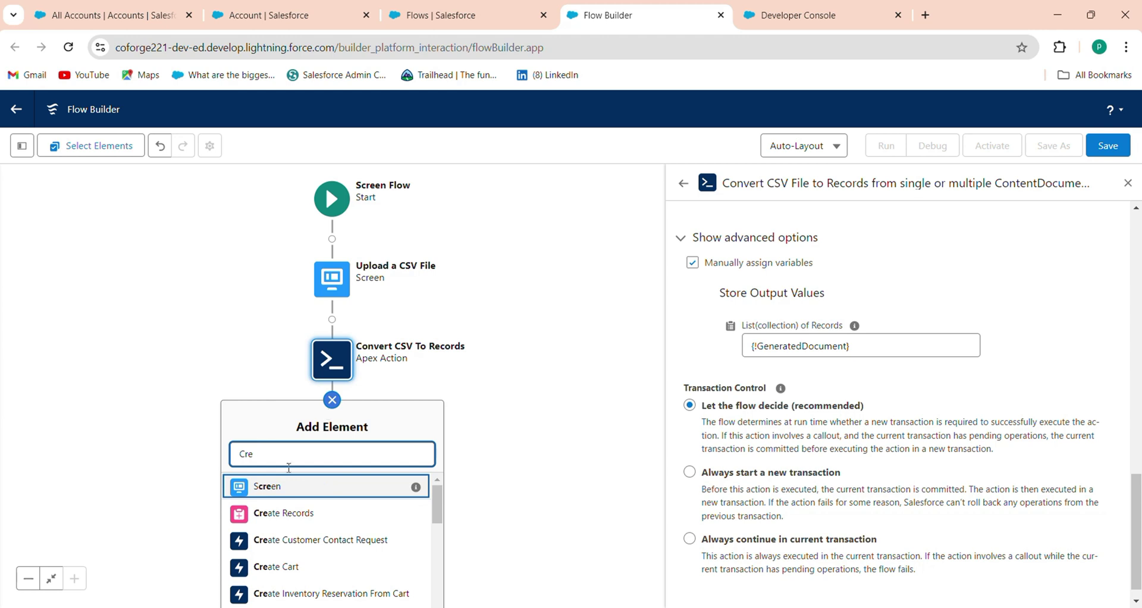
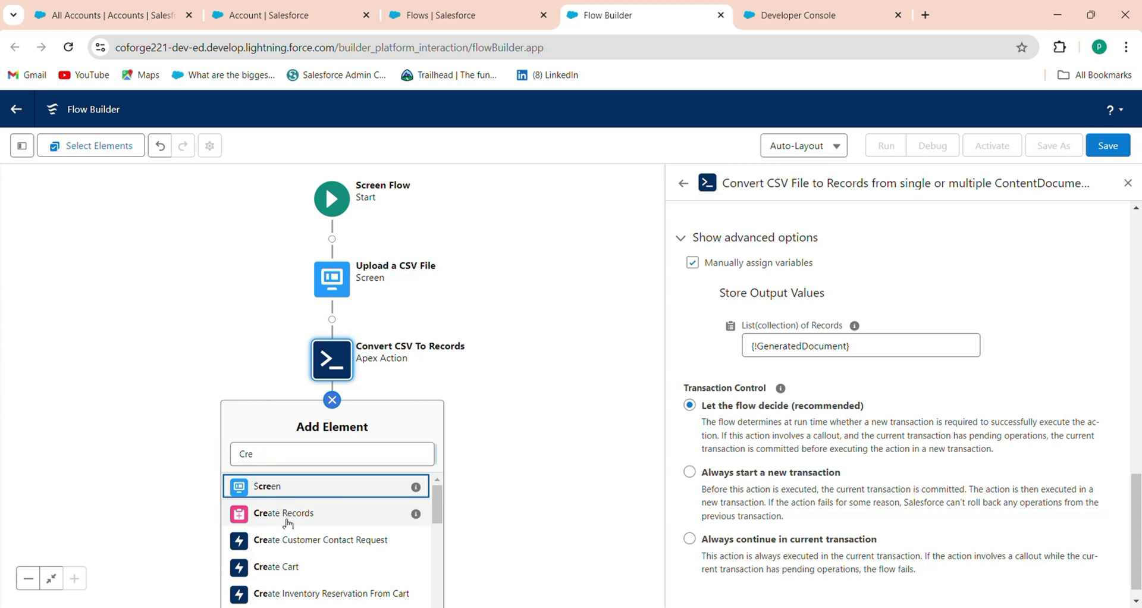
pyautogui.click(284, 512)
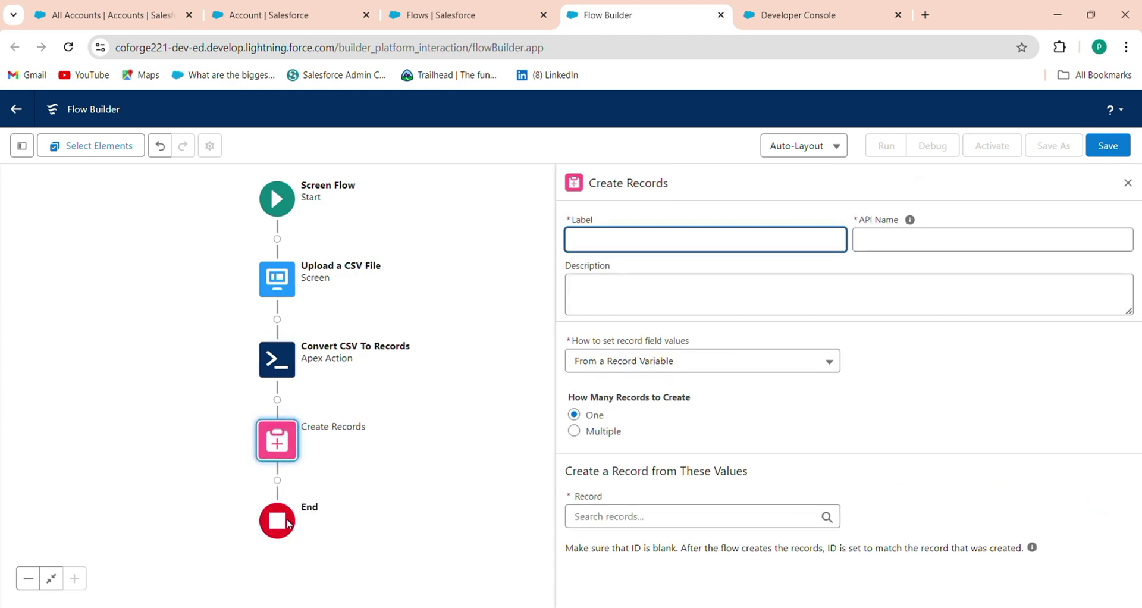
pyautogui.write('Crea')
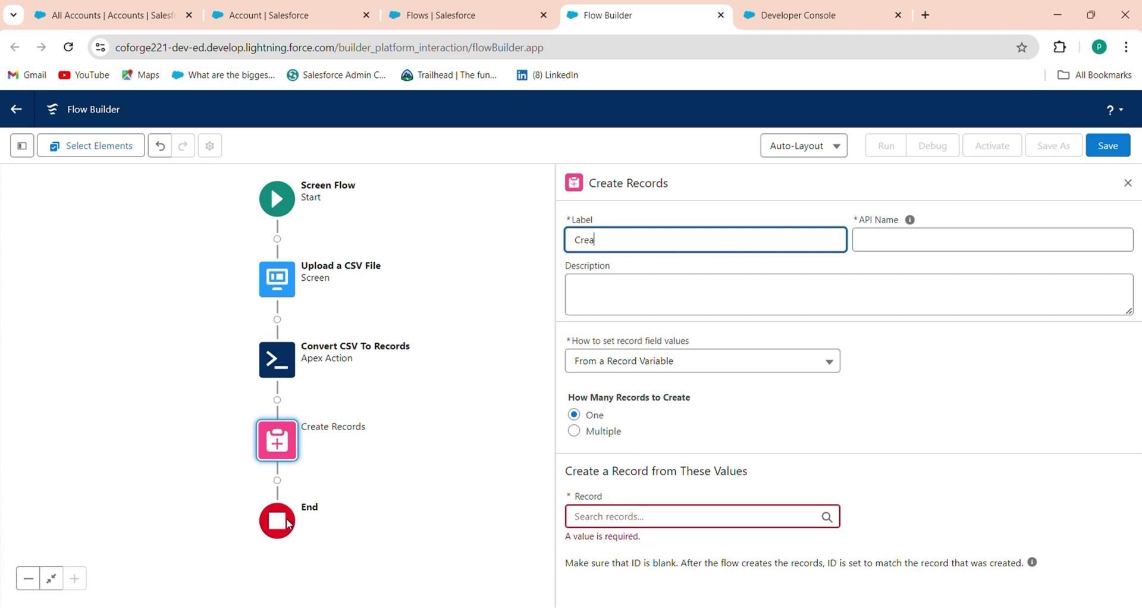
pyautogui.write('te Records in Account')
pyautogui.press('Tab')
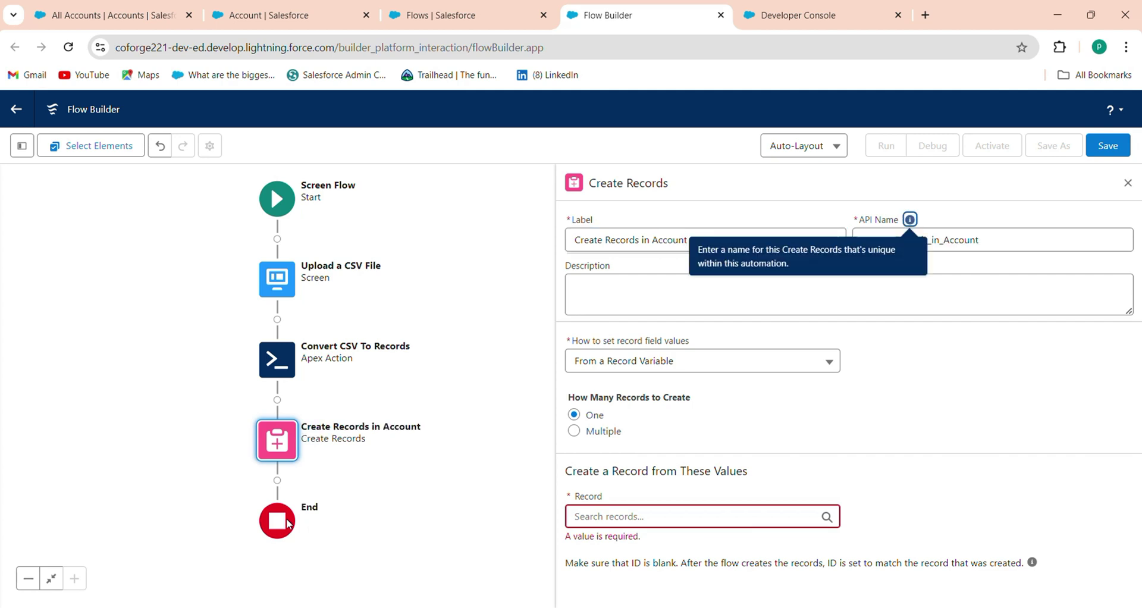
# Set the Create Records element to create multiple records from the GeneratedDocument record collection.
pyautogui.click(627, 519)
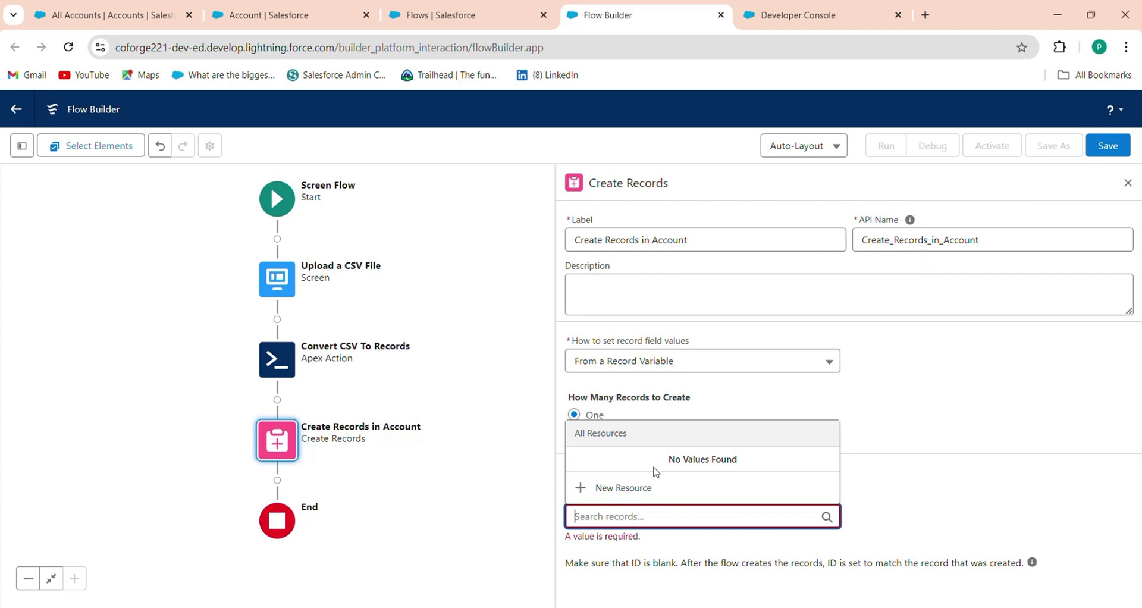
pyautogui.click(842, 472)
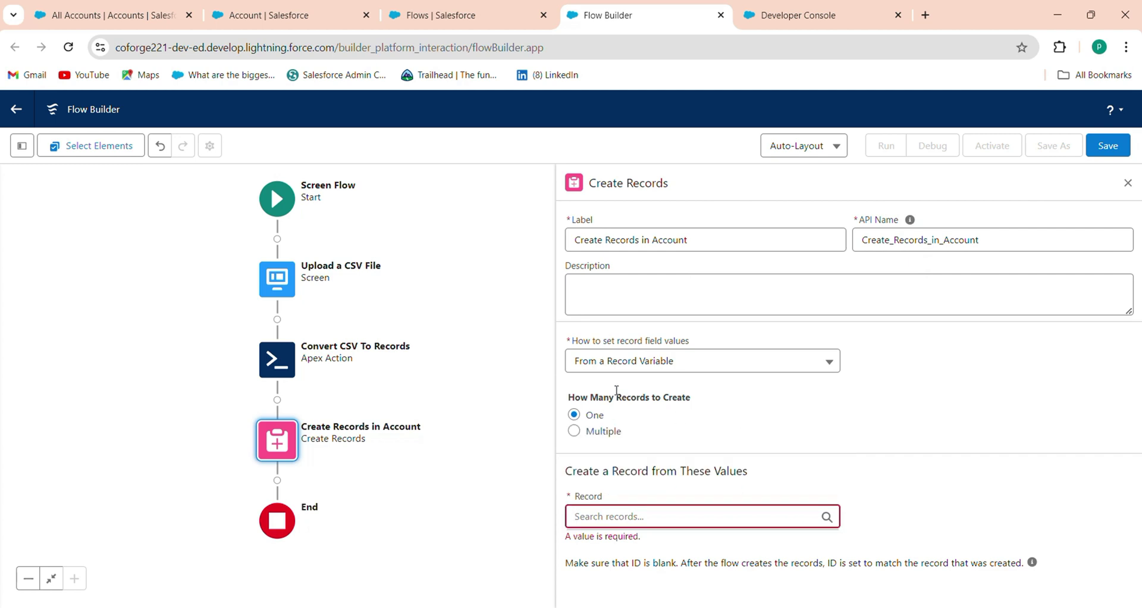
pyautogui.click(605, 432)
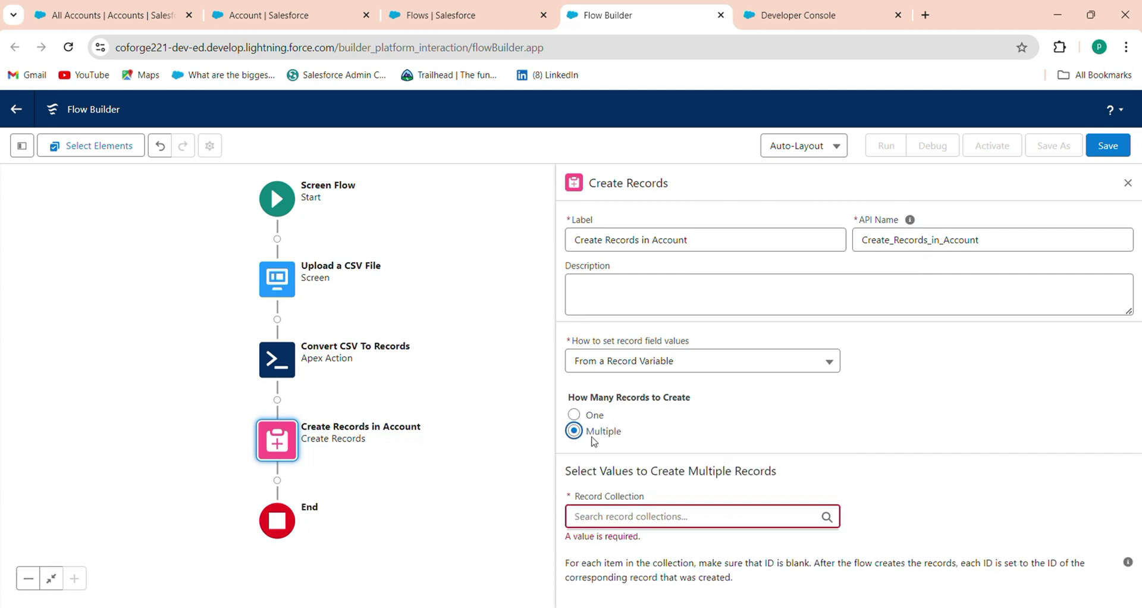
pyautogui.click(649, 522)
pyautogui.click(660, 459)
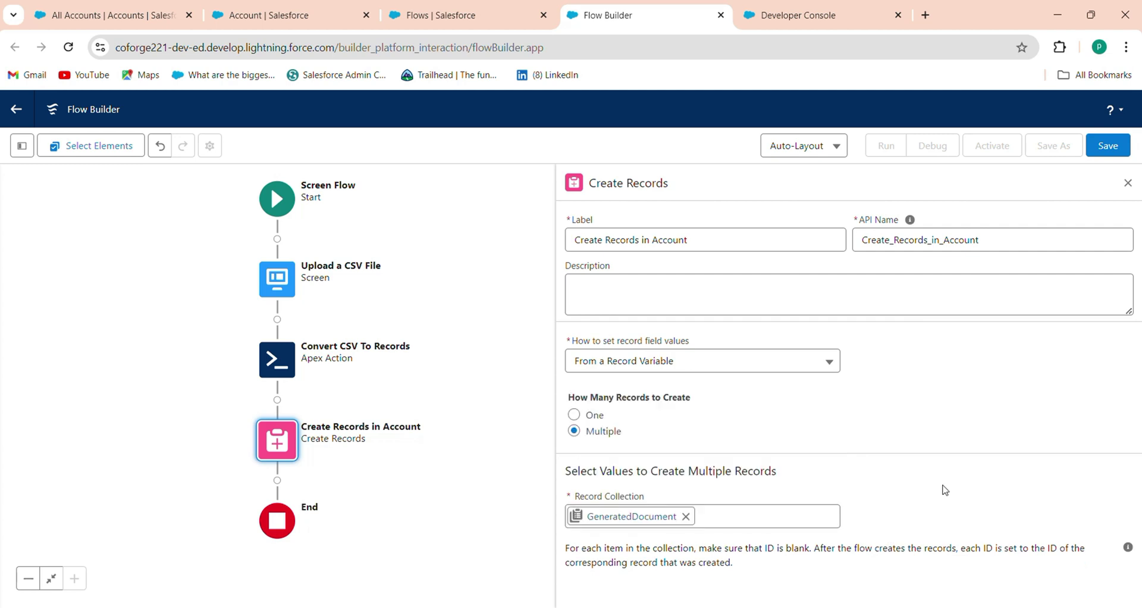
# Add a Screen element after Create Records in Account and label it Message_Display.
pyautogui.moveTo(353, 480); pyautogui.dragTo(402, 358)
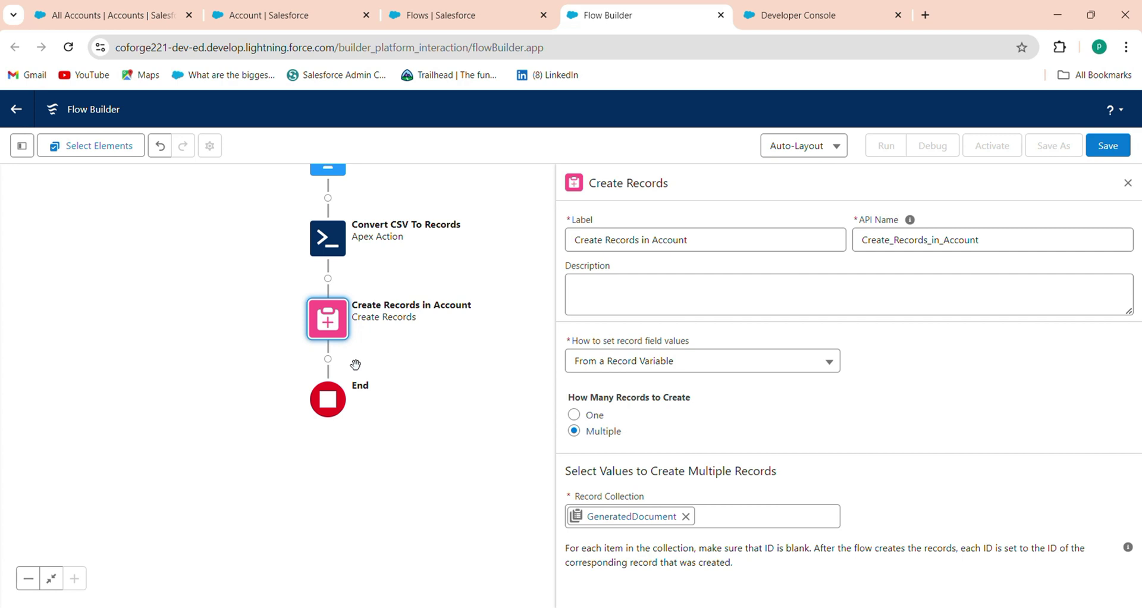
pyautogui.click(328, 359)
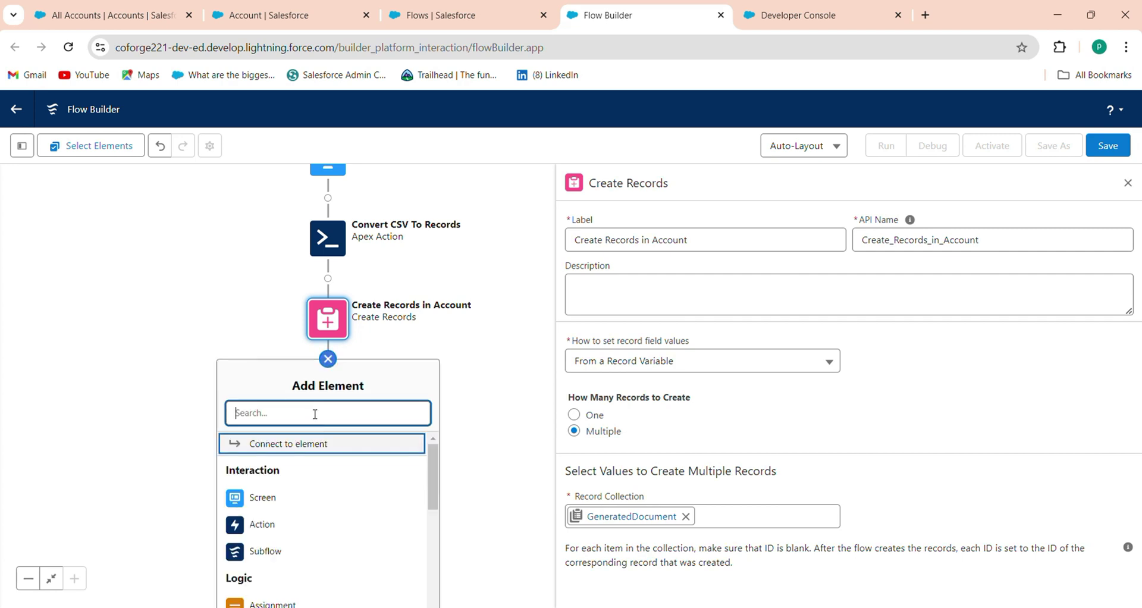
pyautogui.click(346, 503)
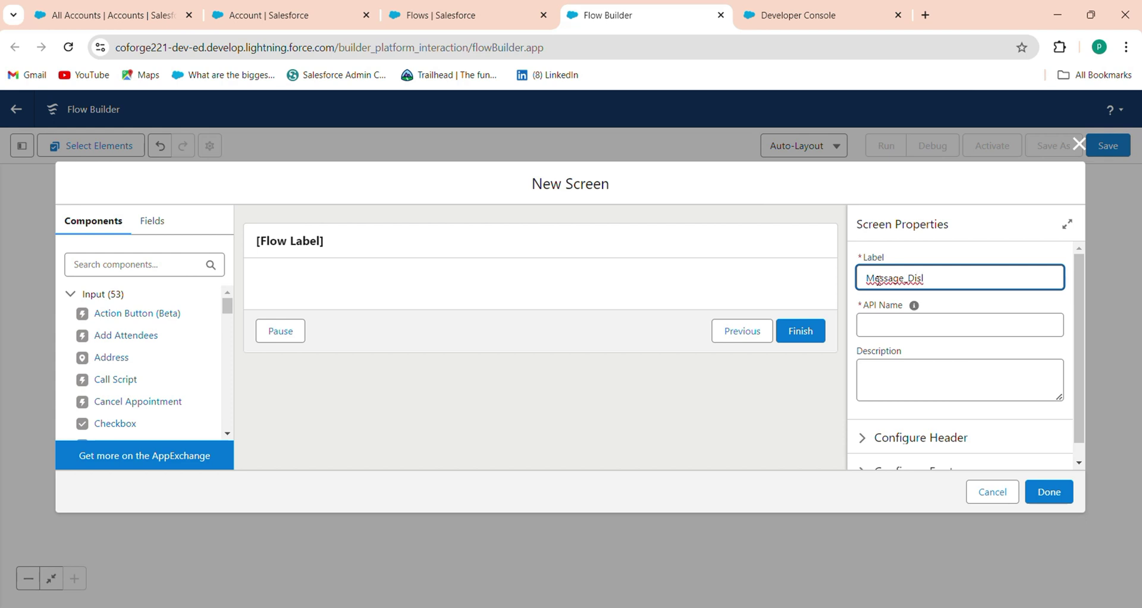
pyautogui.press('BackSpace')
pyautogui.click(886, 368)
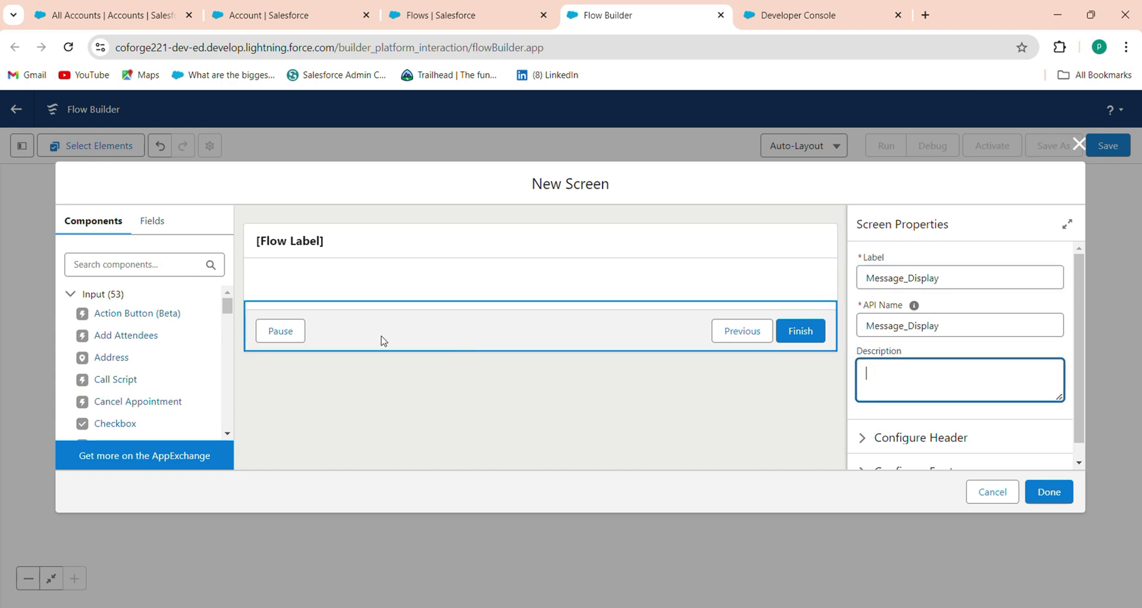
# Add a Display Text component to the Message_Display screen and set its API name to Message.
pyautogui.click(181, 263)
pyautogui.scroll(-15, 182, 333)
pyautogui.scroll(-2, 183, 339)
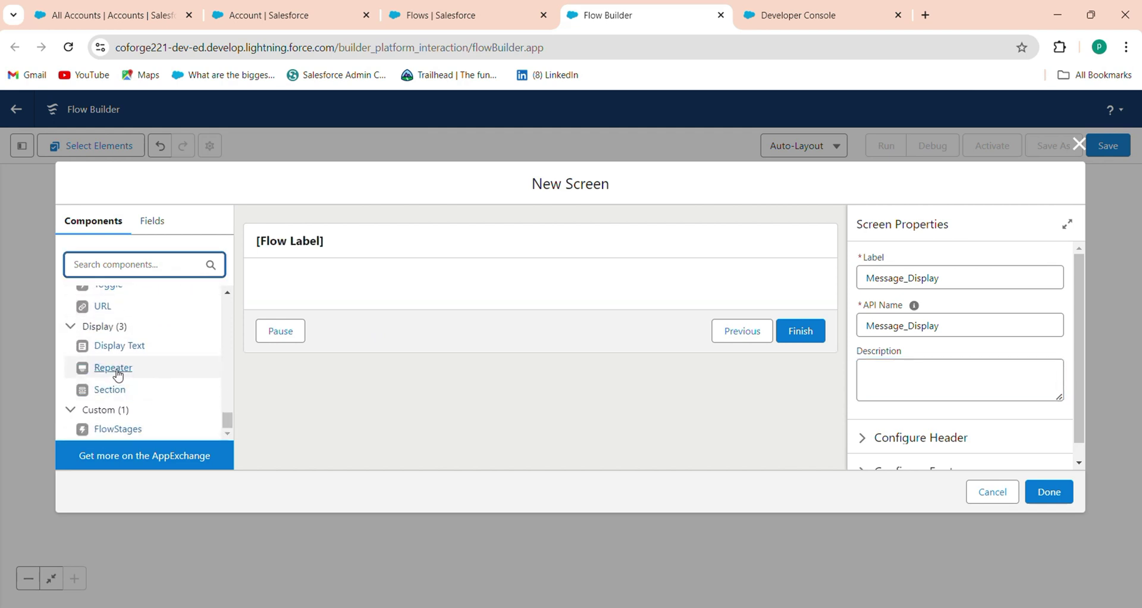
pyautogui.scroll(3, 114, 375)
pyautogui.moveTo(116, 420); pyautogui.dragTo(369, 301)
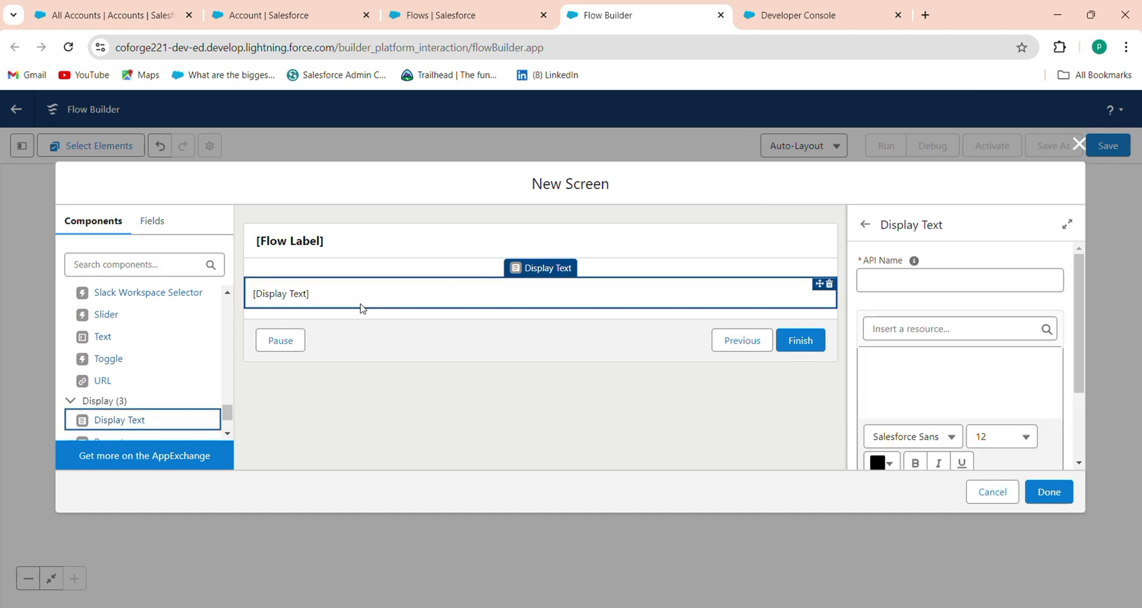
pyautogui.click(966, 281)
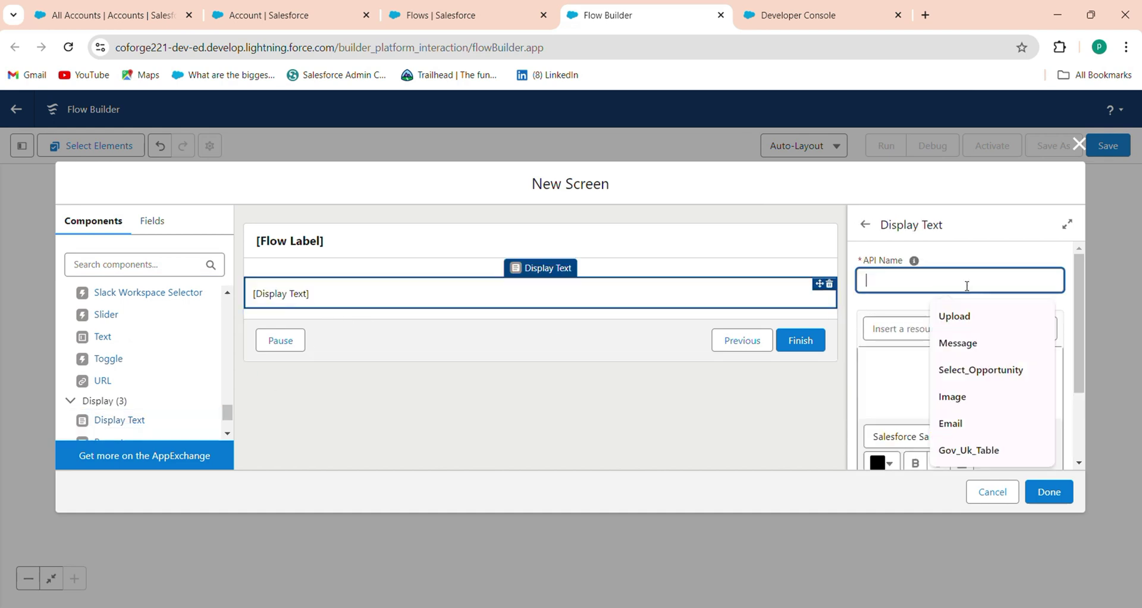
pyautogui.click(989, 344)
# Copy the message "🎉 Congratulations! Your file has been successfully uploaded! 📁 ✨" from Notepad++ into the Display Text body in Flow Builder.
pyautogui.click(931, 364)
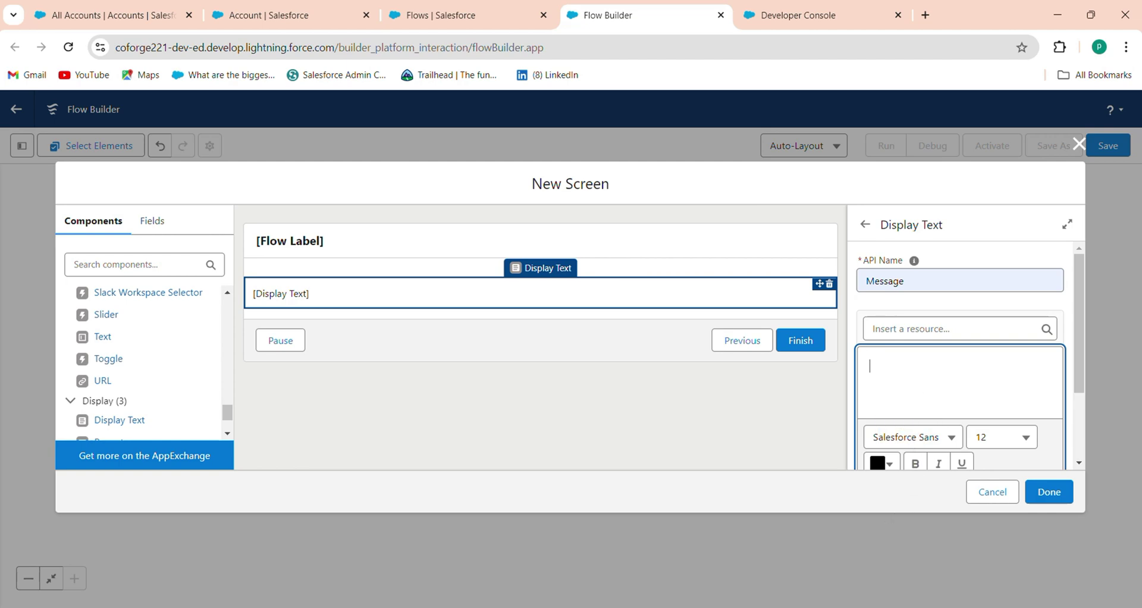
pyautogui.hotkey('alt', 'Tab')
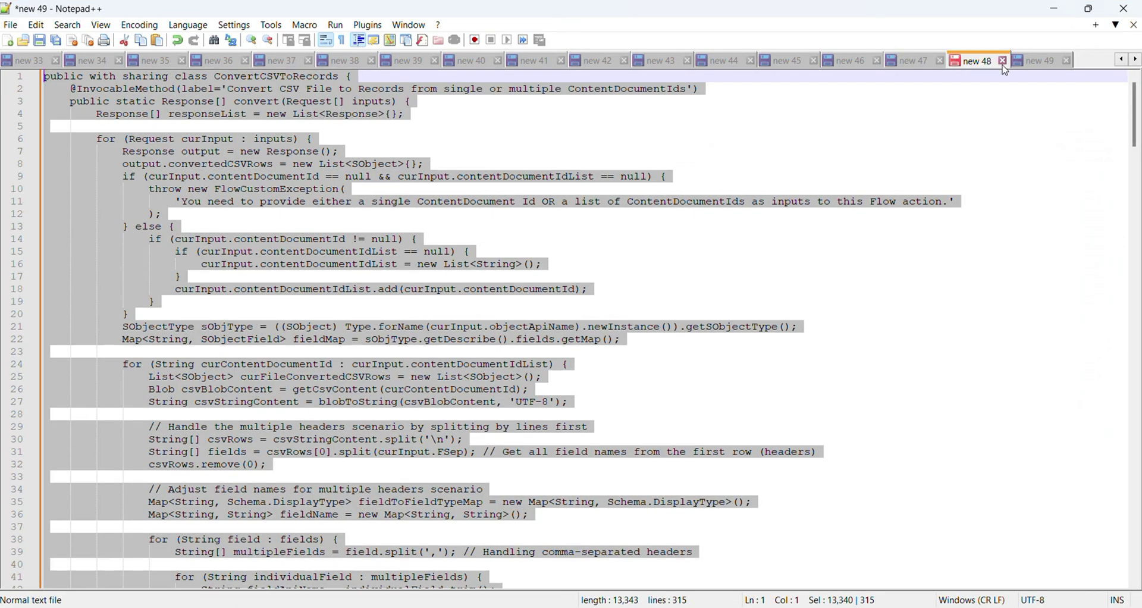
pyautogui.click(1004, 68)
pyautogui.hotkey('ctrl', 'a')
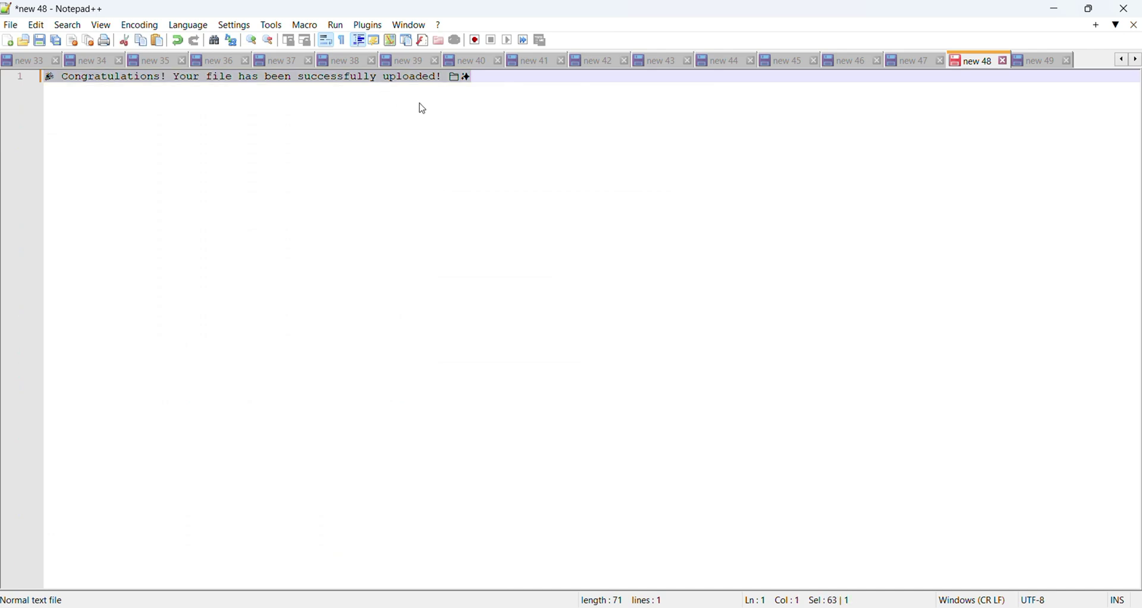
pyautogui.click(1056, 8)
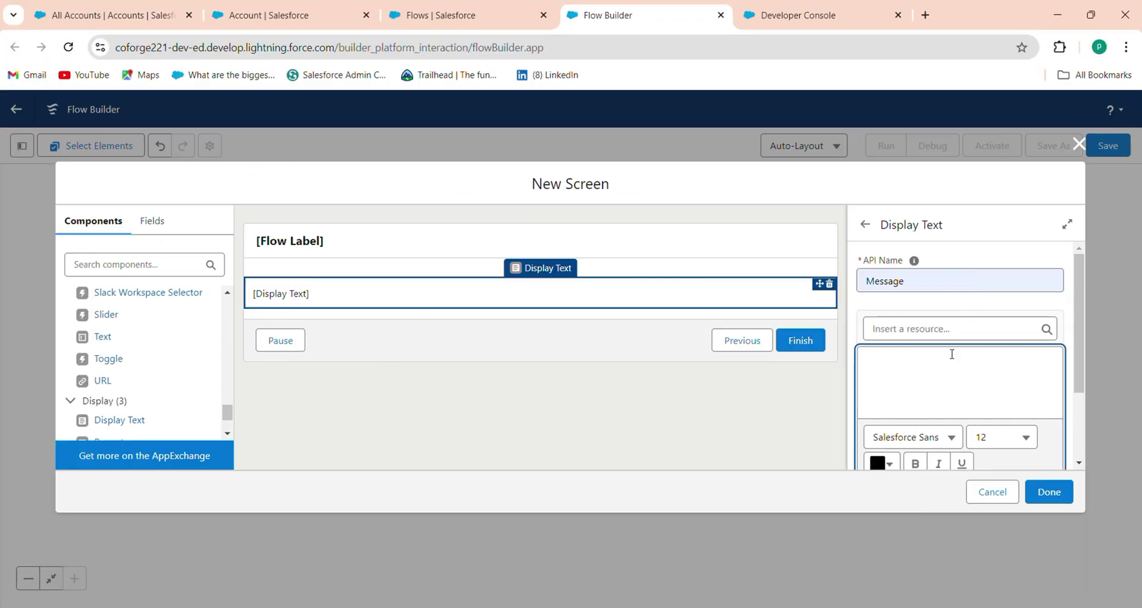
pyautogui.write('🎉 Congratulations! Your file has been successfully uploaded! 📁 ✨')
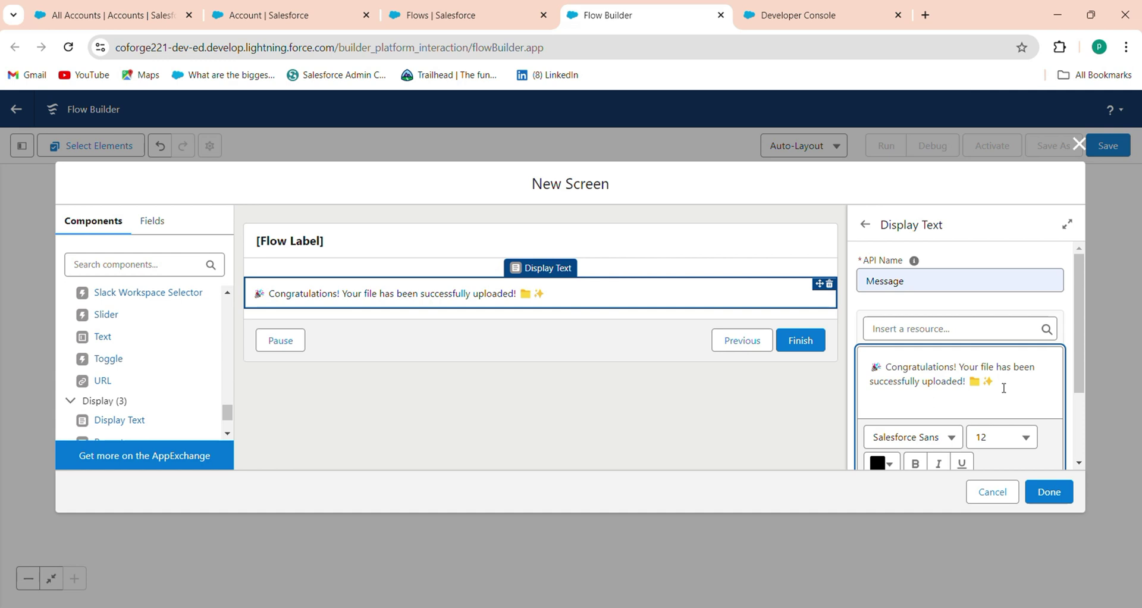
# Set the font size of the whole congratulations message to 18.
pyautogui.moveTo(1003, 388); pyautogui.dragTo(879, 351)
pyautogui.scroll(-1, 989, 392)
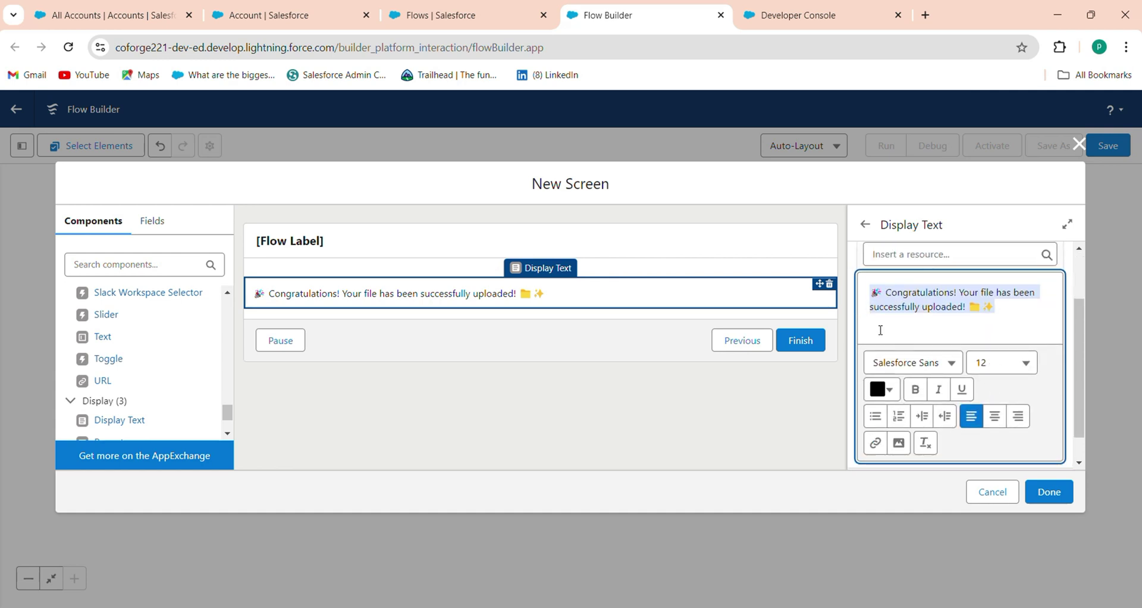
pyautogui.click(987, 363)
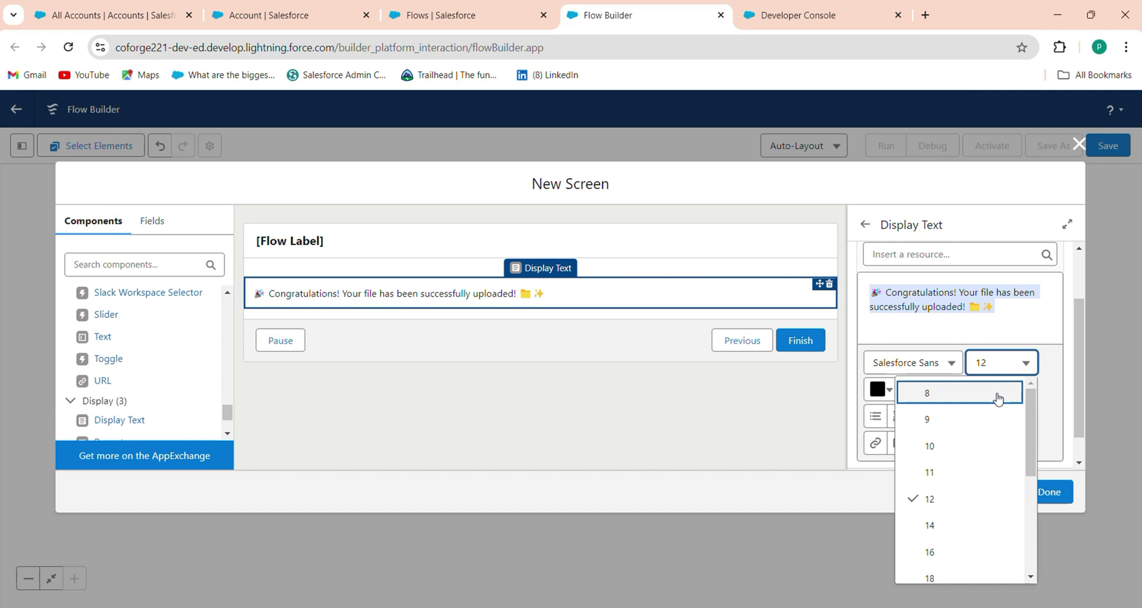
pyautogui.click(969, 552)
pyautogui.click(988, 364)
pyautogui.click(967, 576)
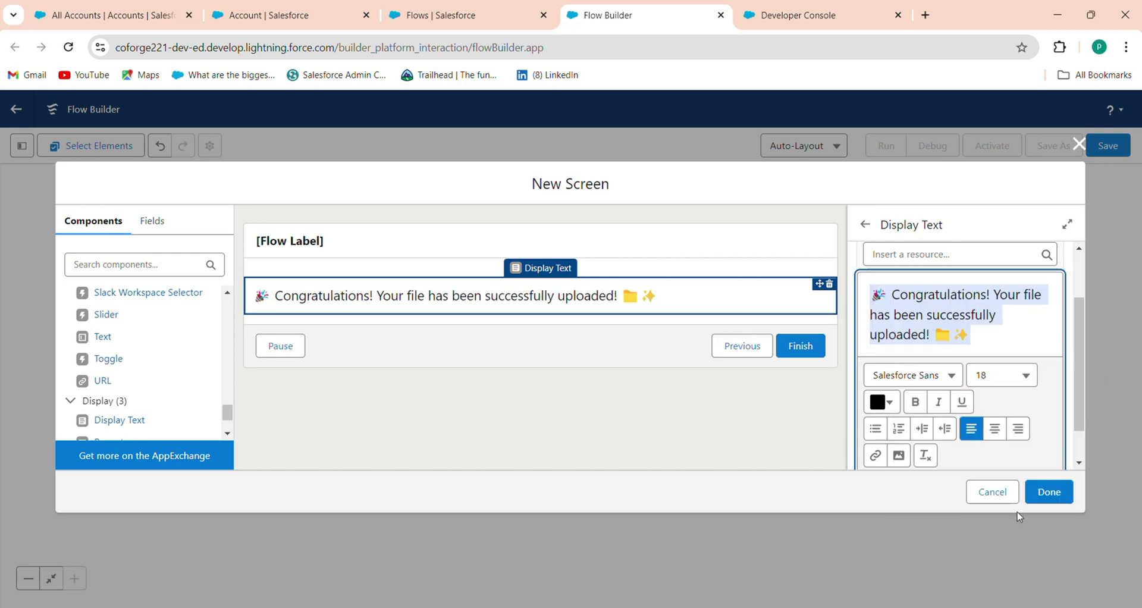
# Make the congratulations message bold, colour it red and centre it.
pyautogui.click(916, 403)
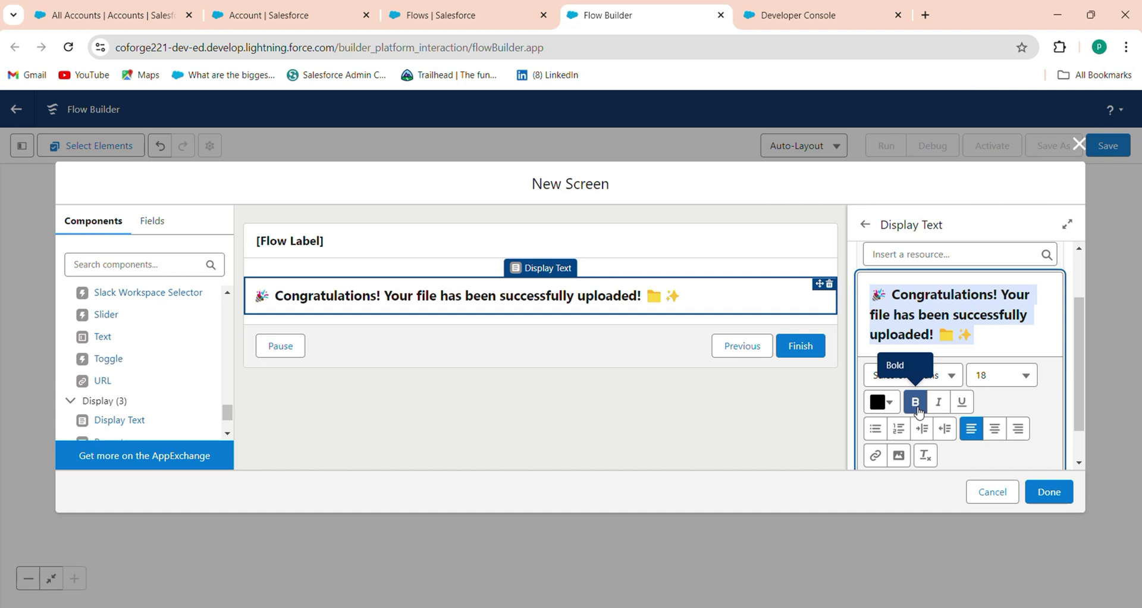
pyautogui.click(882, 402)
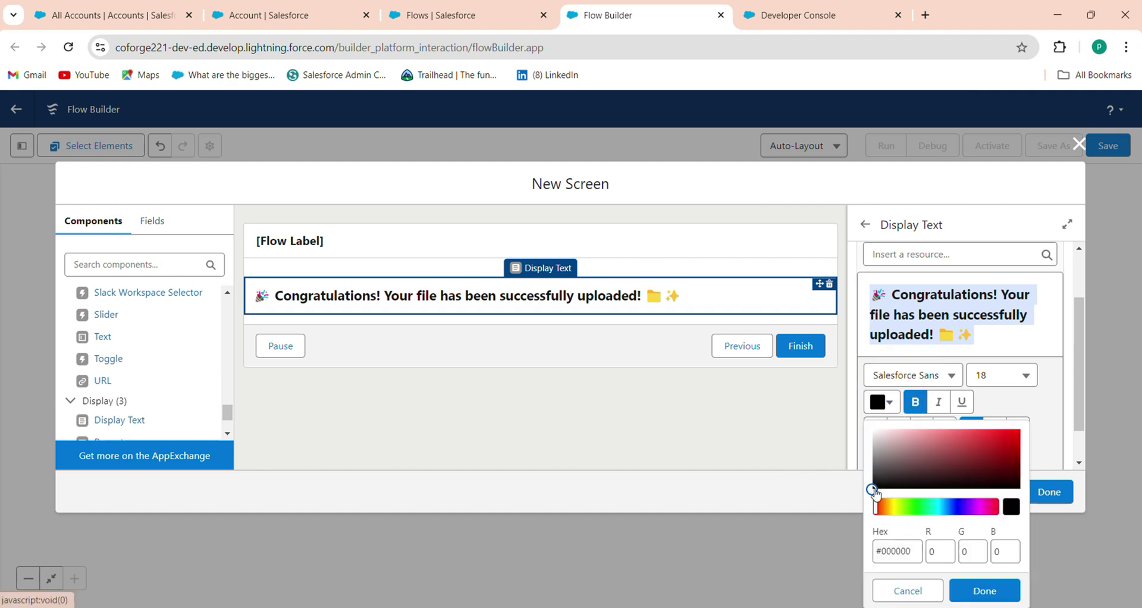
pyautogui.click(1018, 430)
pyautogui.click(994, 590)
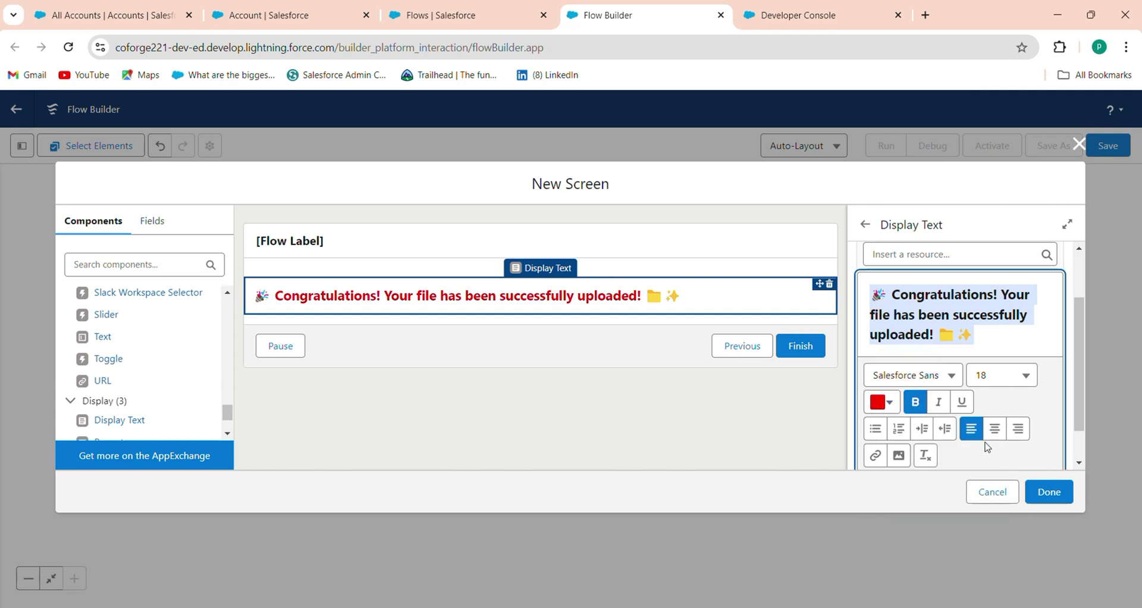
pyautogui.click(994, 429)
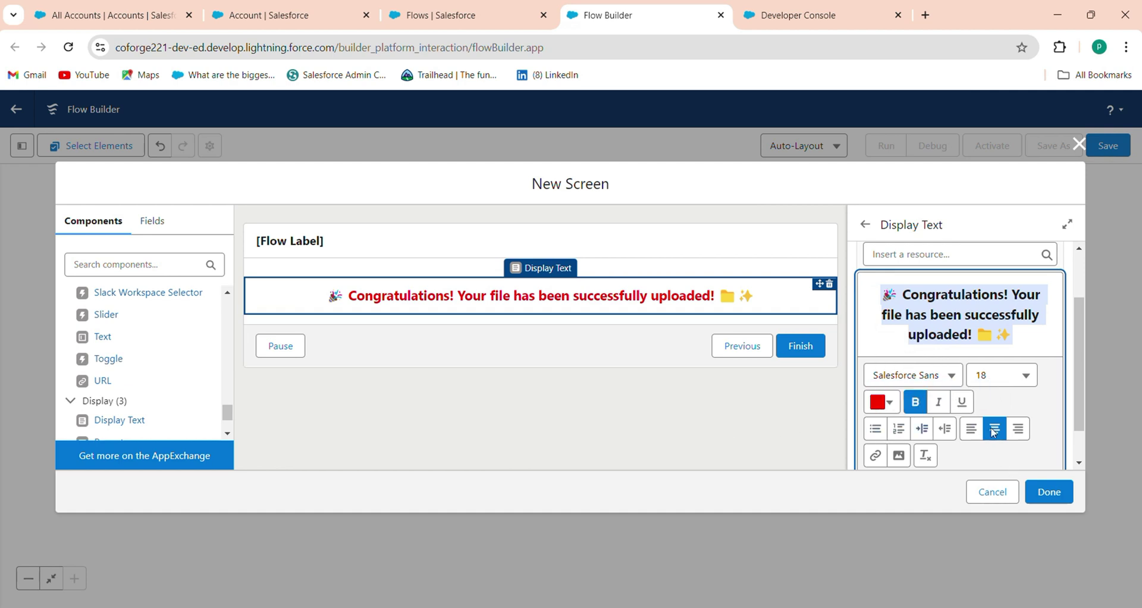
# Hide the header of the Message_Display screen.
pyautogui.click(708, 241)
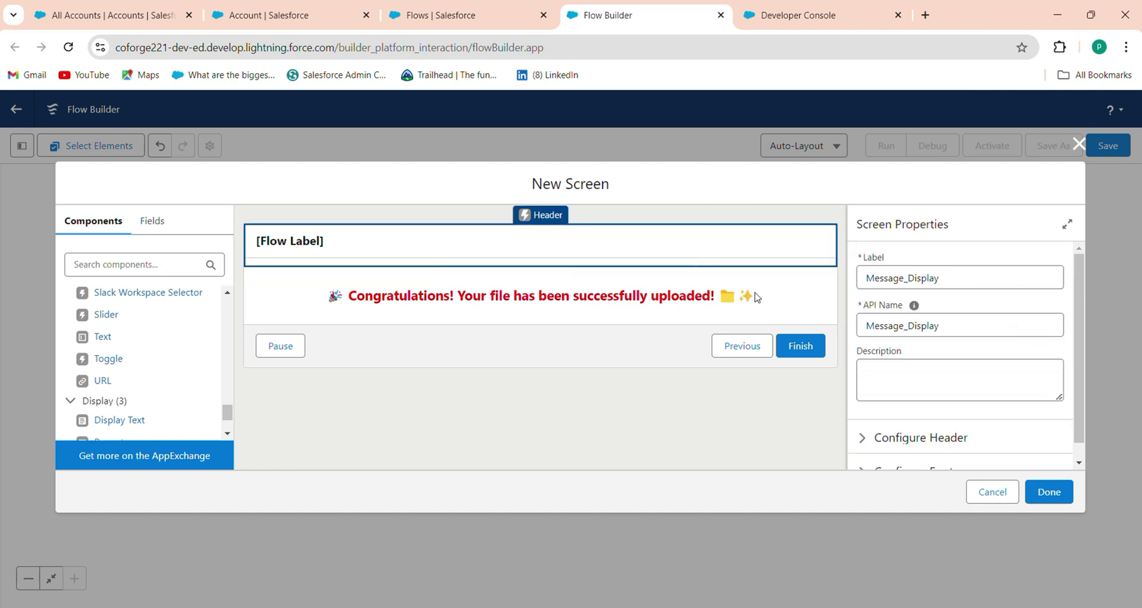
pyautogui.scroll(-1, 872, 411)
pyautogui.click(870, 418)
pyautogui.click(897, 442)
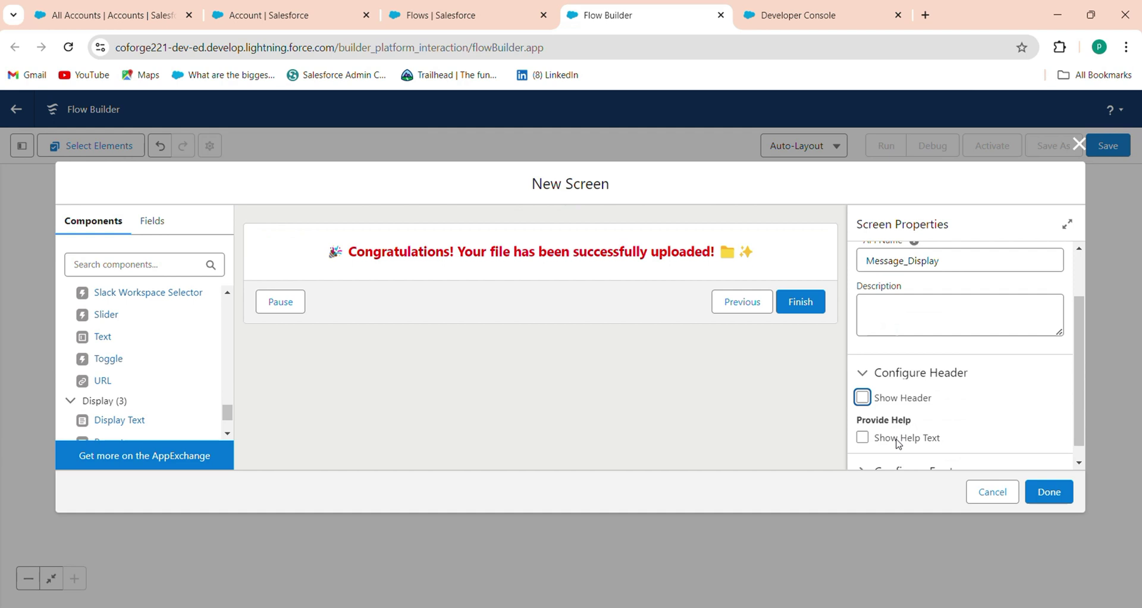
# Hide the Previous and Pause buttons in the Message_Display footer and finish the screen.
pyautogui.scroll(-1, 898, 443)
pyautogui.click(875, 449)
pyautogui.scroll(-1, 892, 410)
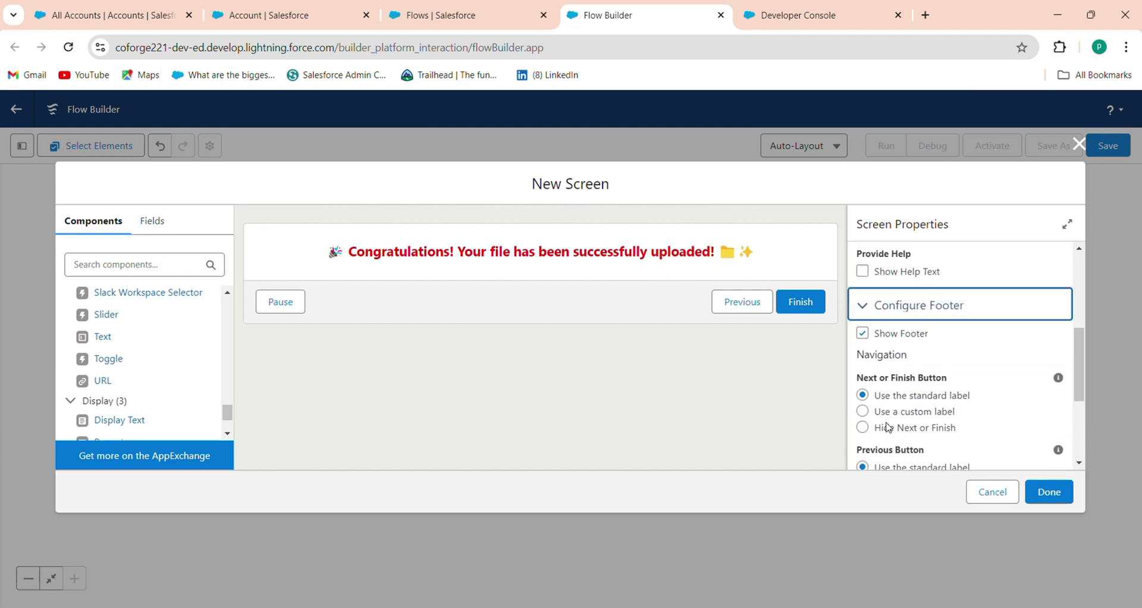
pyautogui.scroll(-1, 887, 427)
pyautogui.click(889, 427)
pyautogui.scroll(-2, 889, 427)
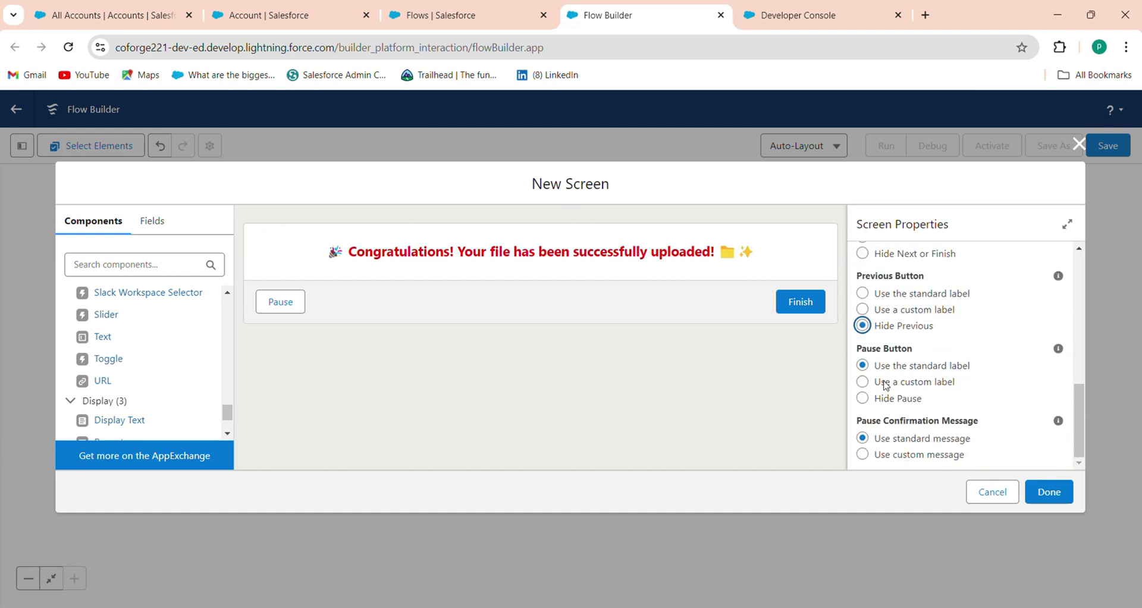
pyautogui.click(889, 398)
pyautogui.click(1046, 493)
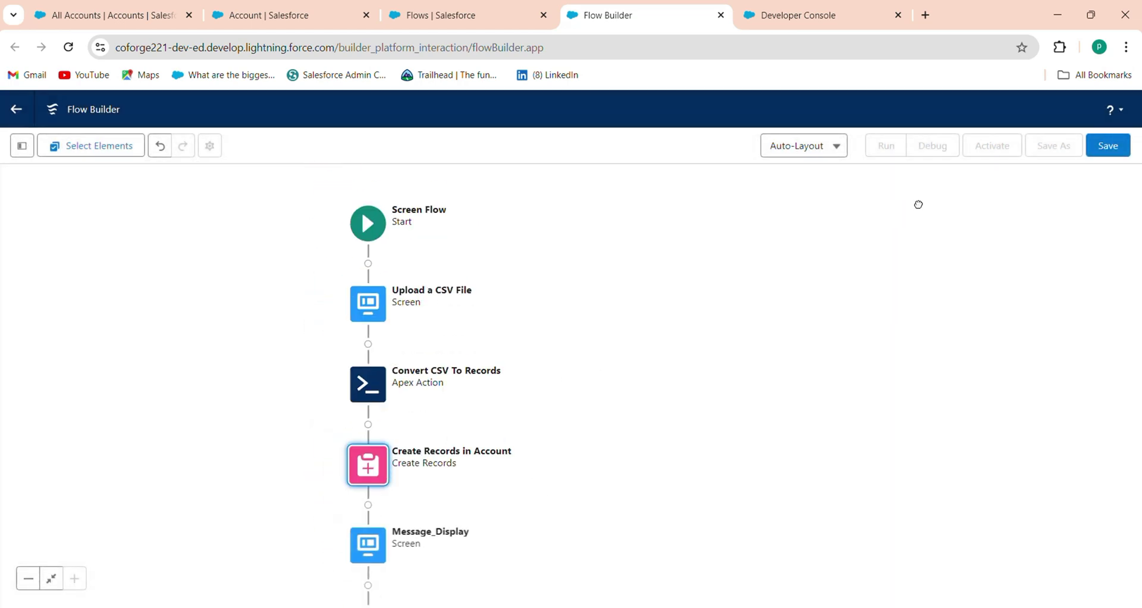
# Save the flow with the label Convert CSV To Records and API name Convert_CSV_To_Records.
pyautogui.click(1107, 146)
pyautogui.click(431, 295)
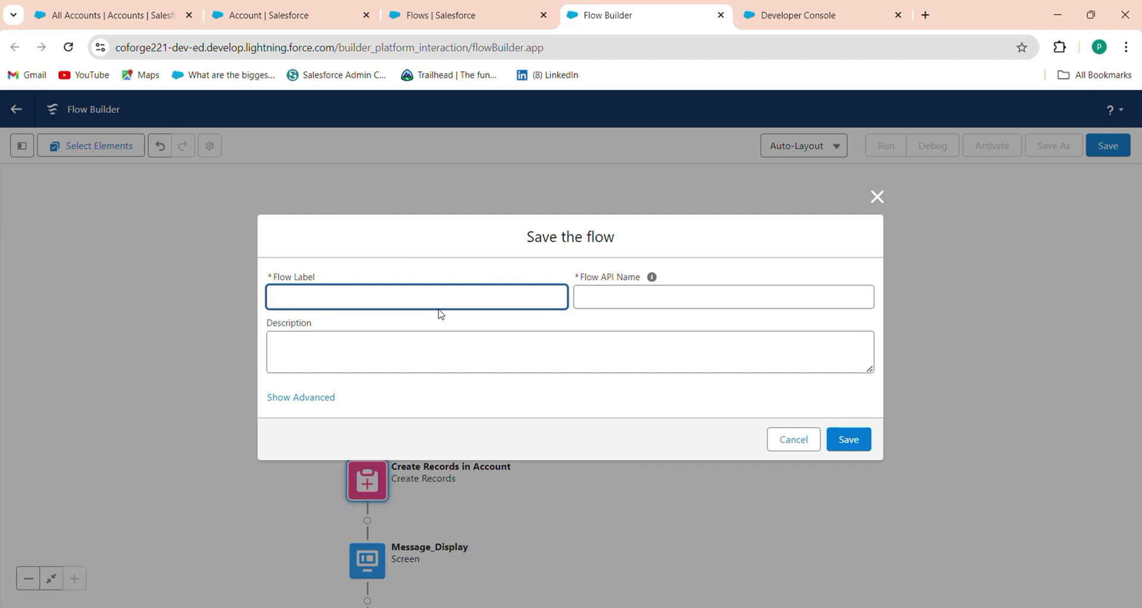
pyautogui.write('Convert CSV To Records')
pyautogui.press('Tab')
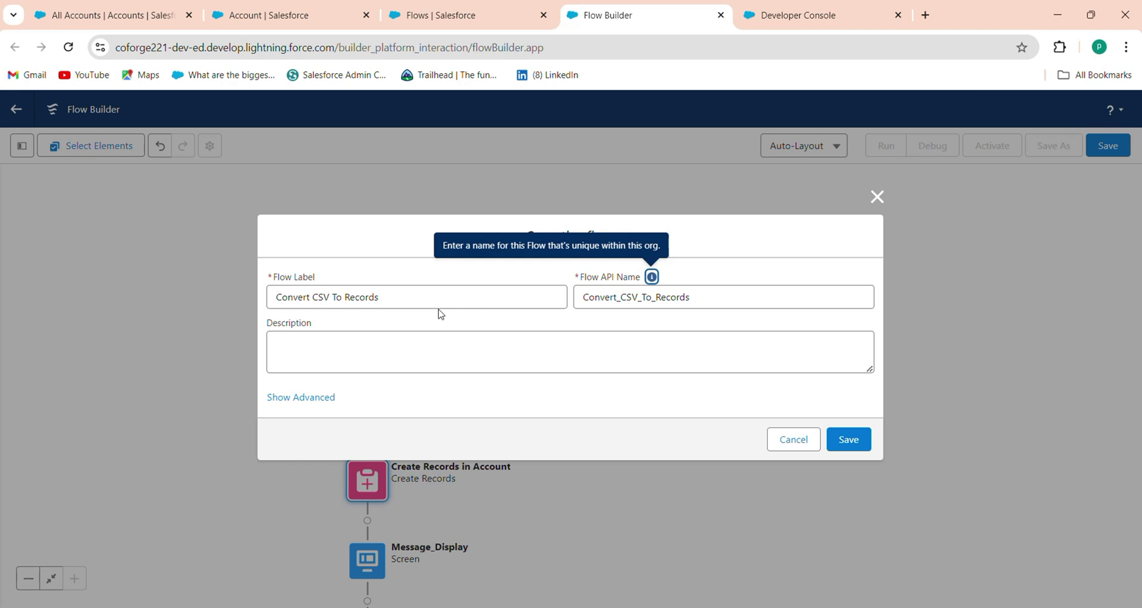
pyautogui.click(848, 439)
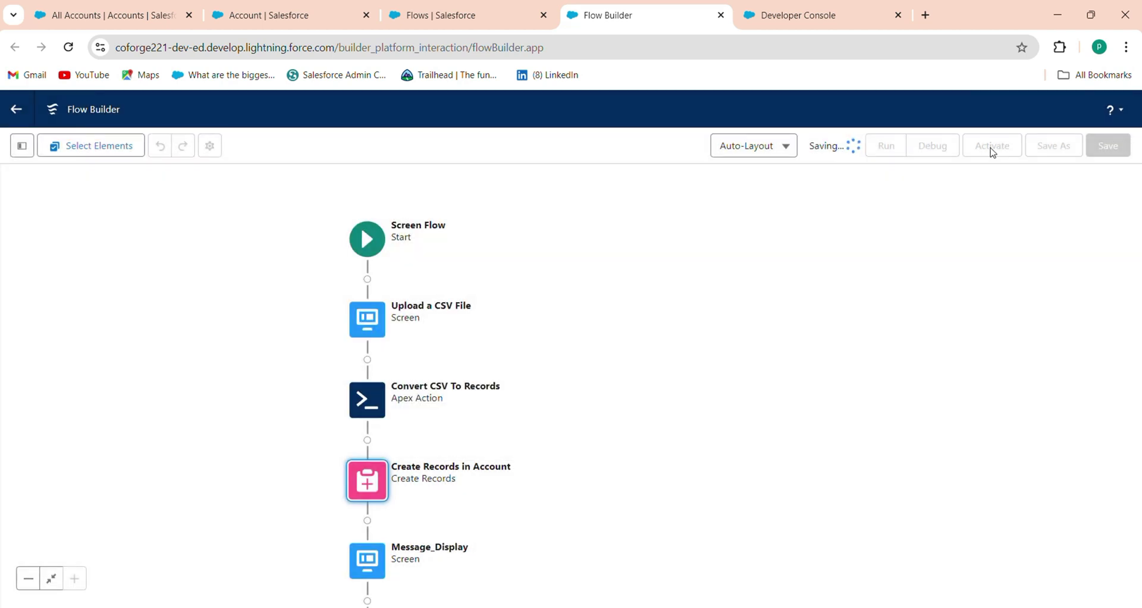
# Activate the Convert CSV To Records flow and close the Developer Console and Flow Builder pages.
pyautogui.click(992, 149)
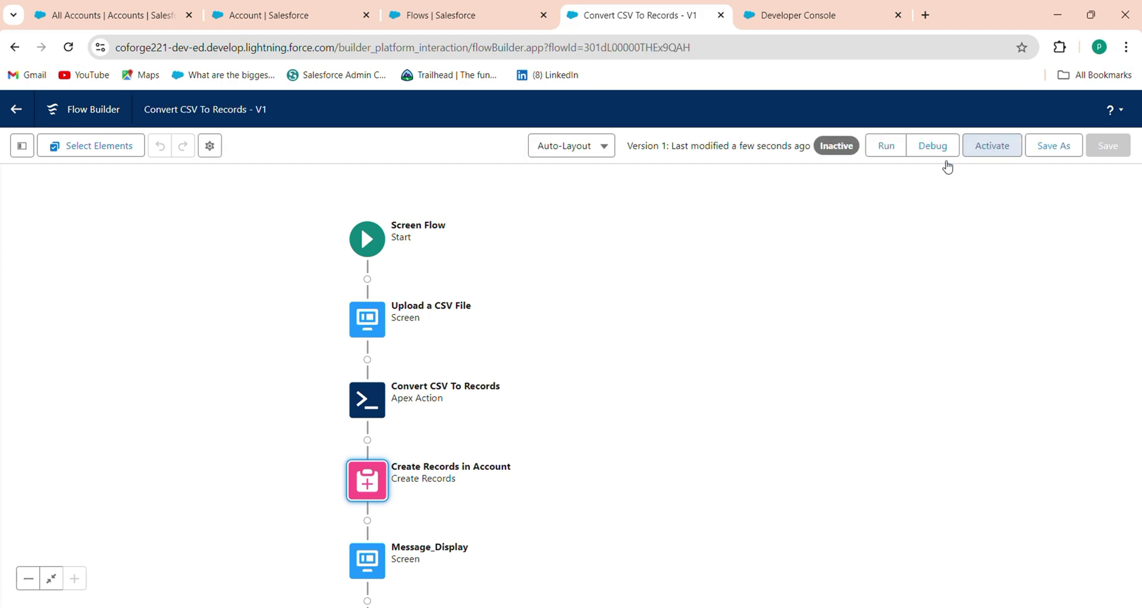
pyautogui.click(898, 15)
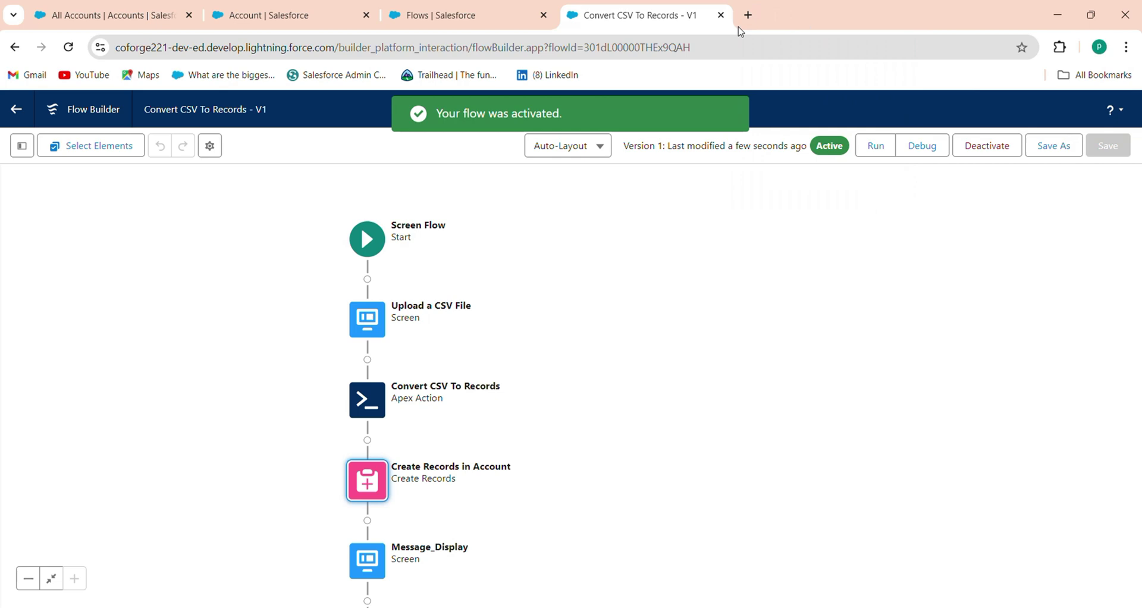
pyautogui.click(721, 15)
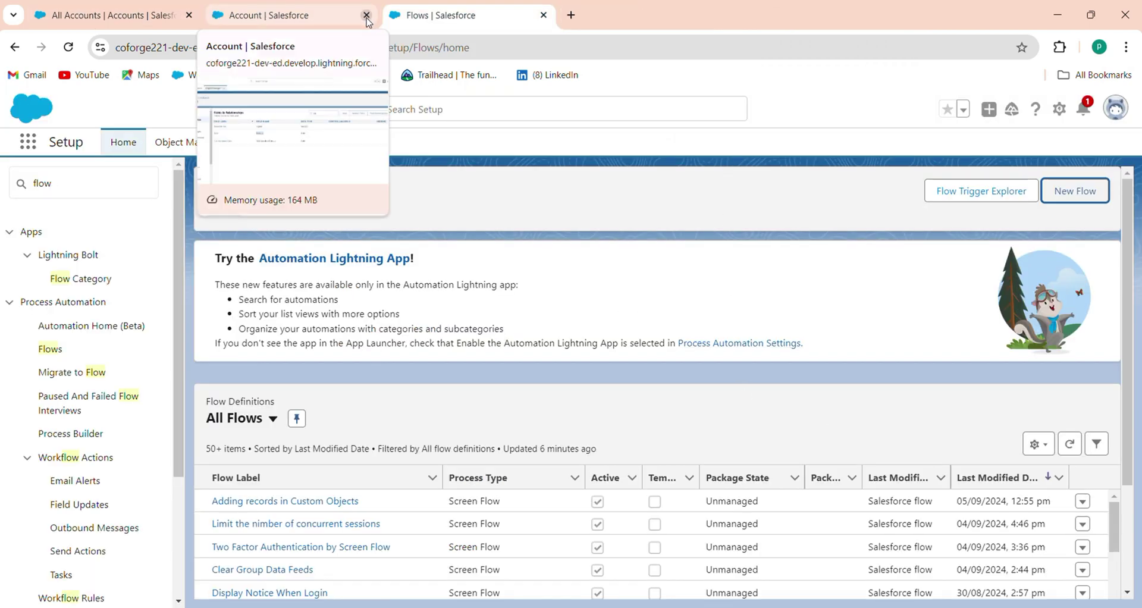
# Refresh the Flows list, view the details of Convert CSV To Records and copy its Flow API Name.
pyautogui.click(68, 47)
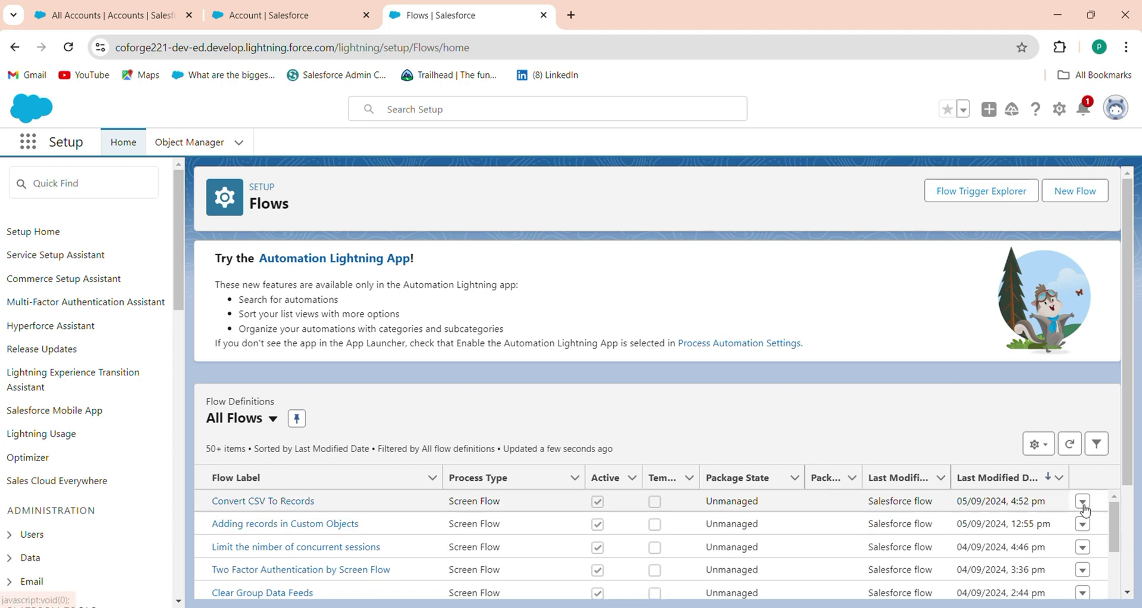
pyautogui.click(1082, 501)
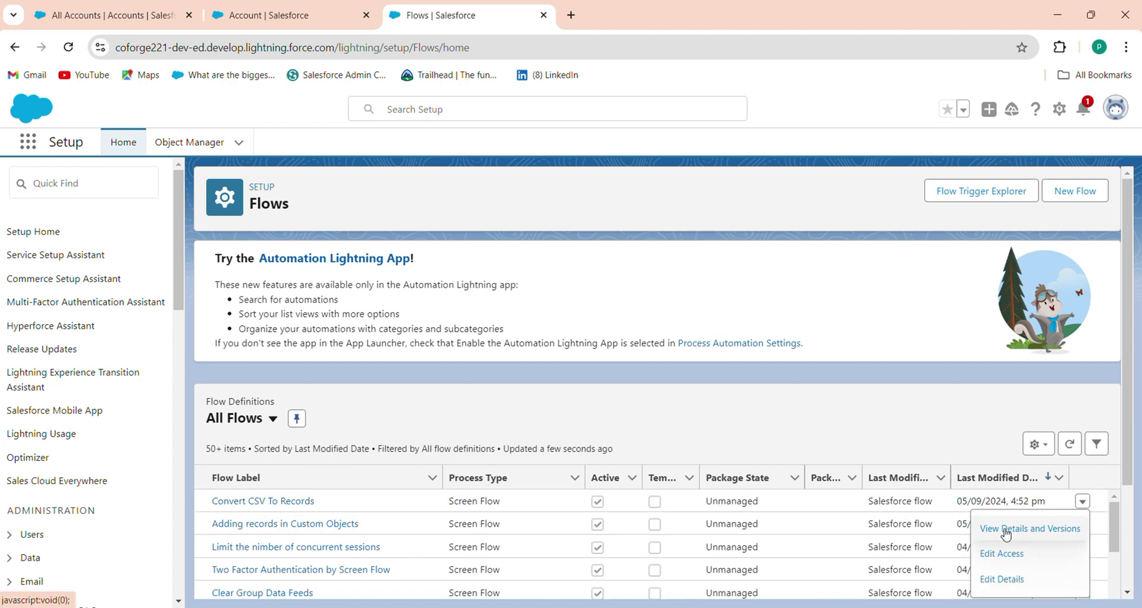
pyautogui.click(1005, 534)
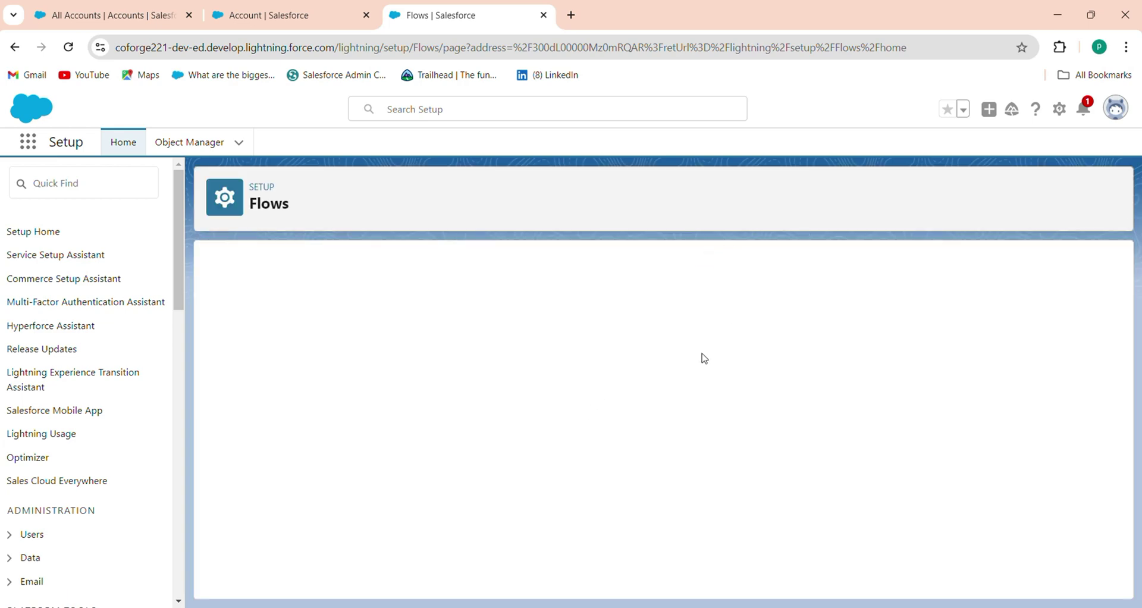
pyautogui.moveTo(831, 364); pyautogui.dragTo(955, 369)
pyautogui.hotkey('ctrl', 'c')
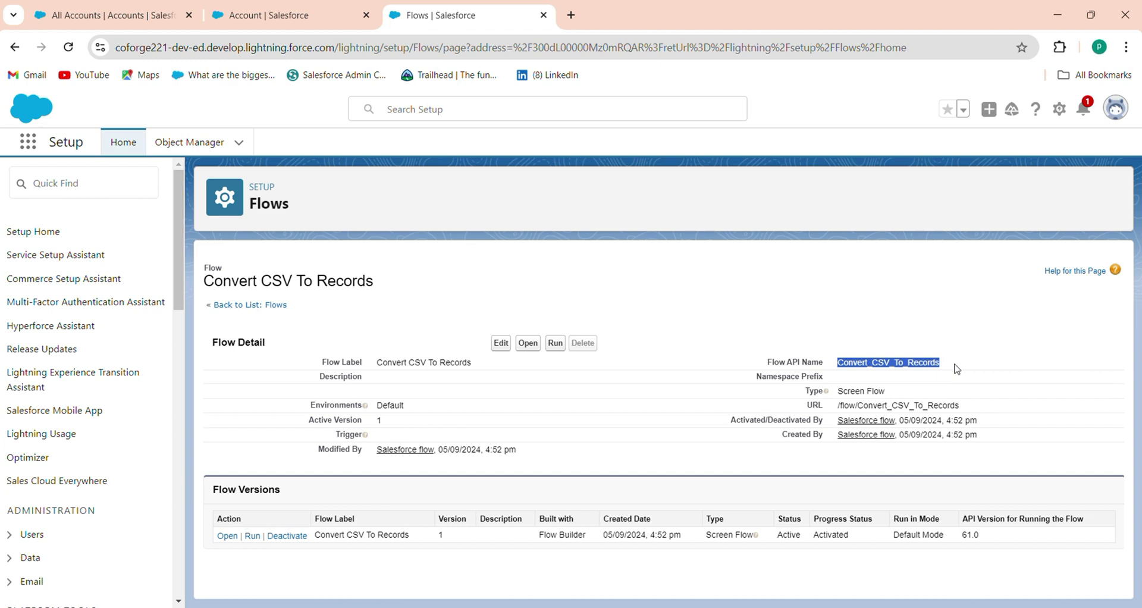
# From the Accounts list, edit the Account object and start a new custom button or link for it.
pyautogui.hotkey('ctrl', '1')
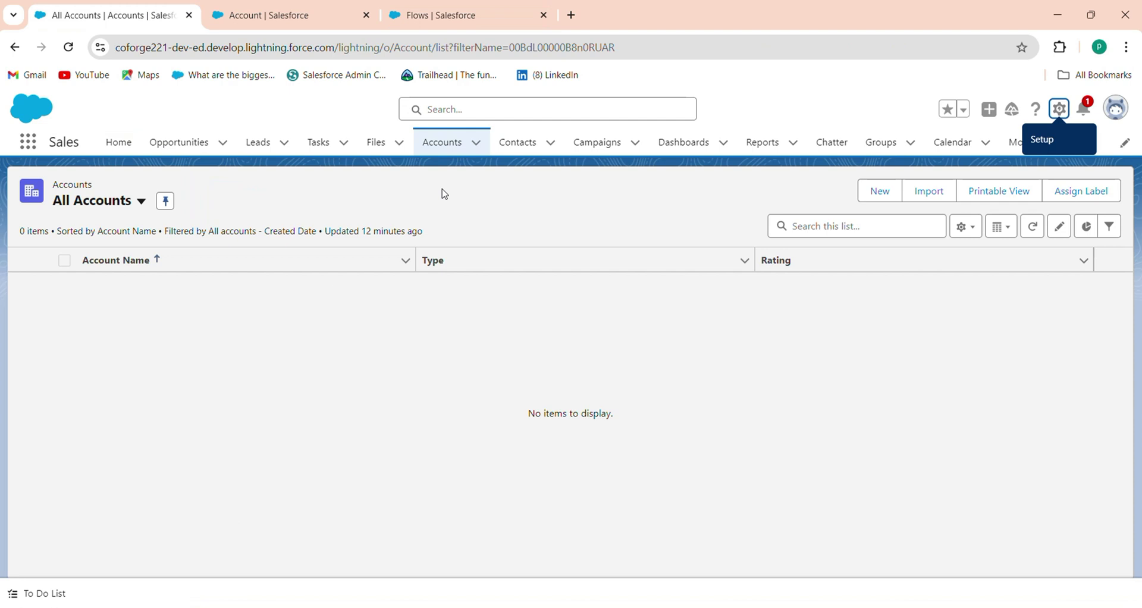
pyautogui.click(1060, 110)
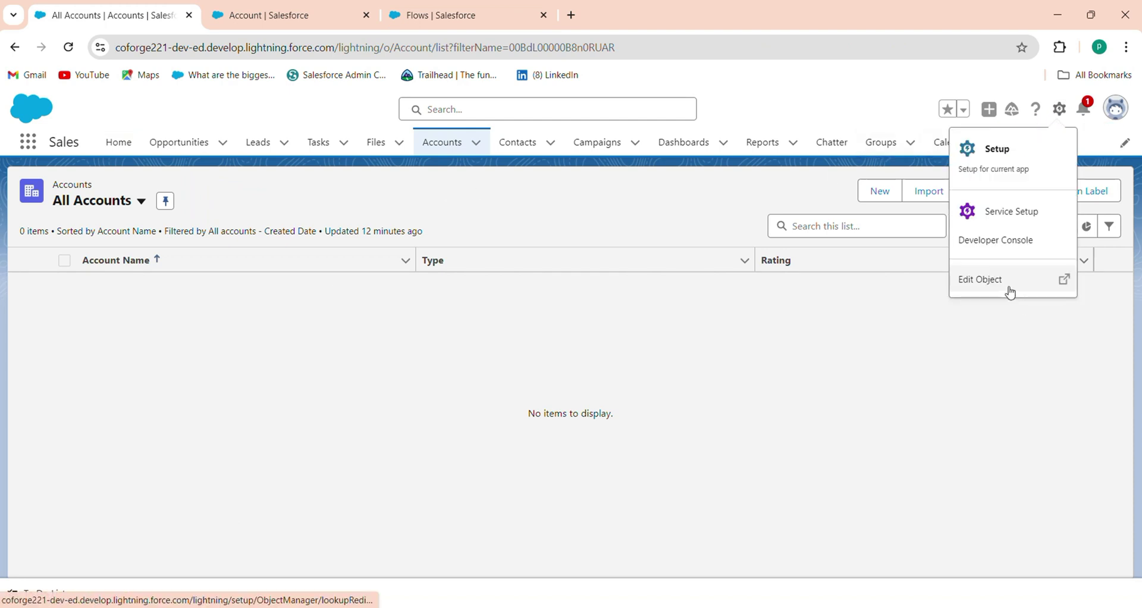
pyautogui.click(1010, 289)
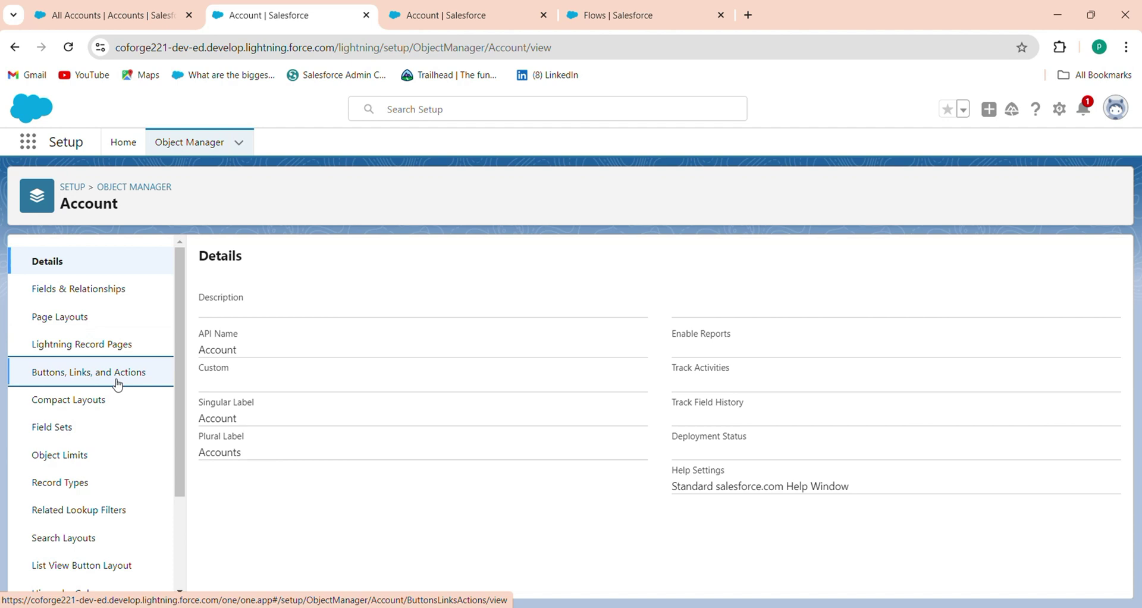
pyautogui.click(55, 379)
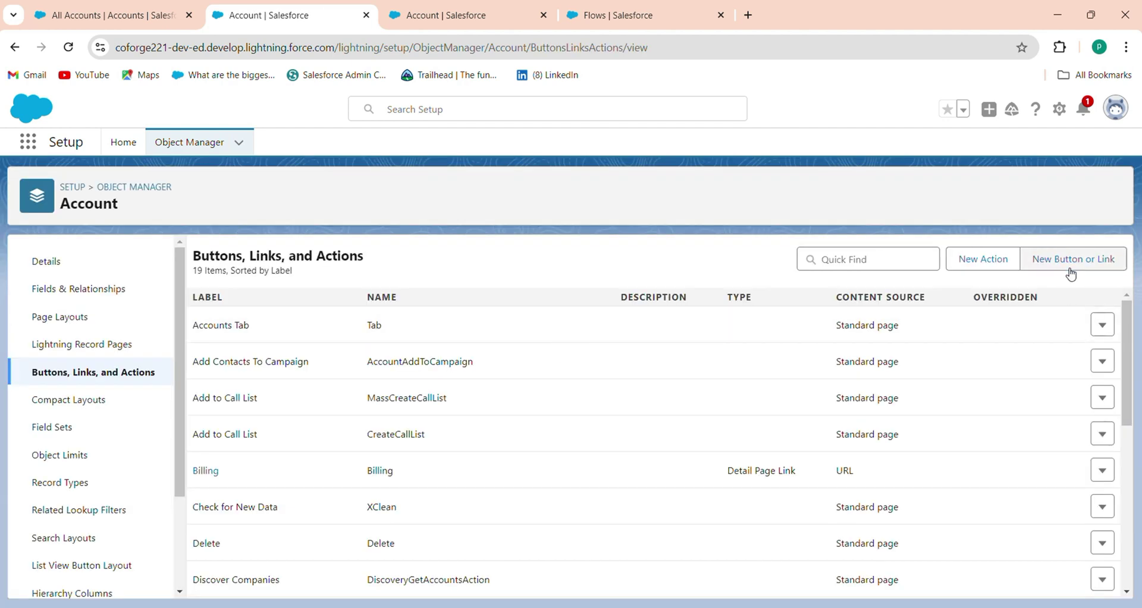
pyautogui.click(1035, 261)
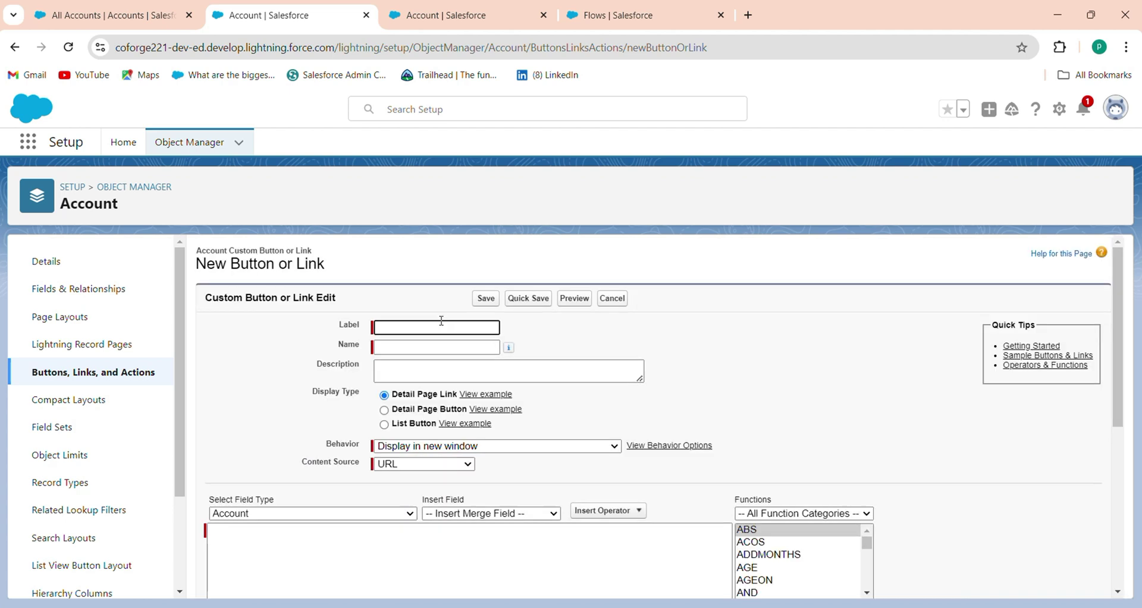
# Label the new button Upload Excel CSV File, named Upload_Excel_CSV_File, and make it a list button displayed in the existing window with sidebar.
pyautogui.click(440, 324)
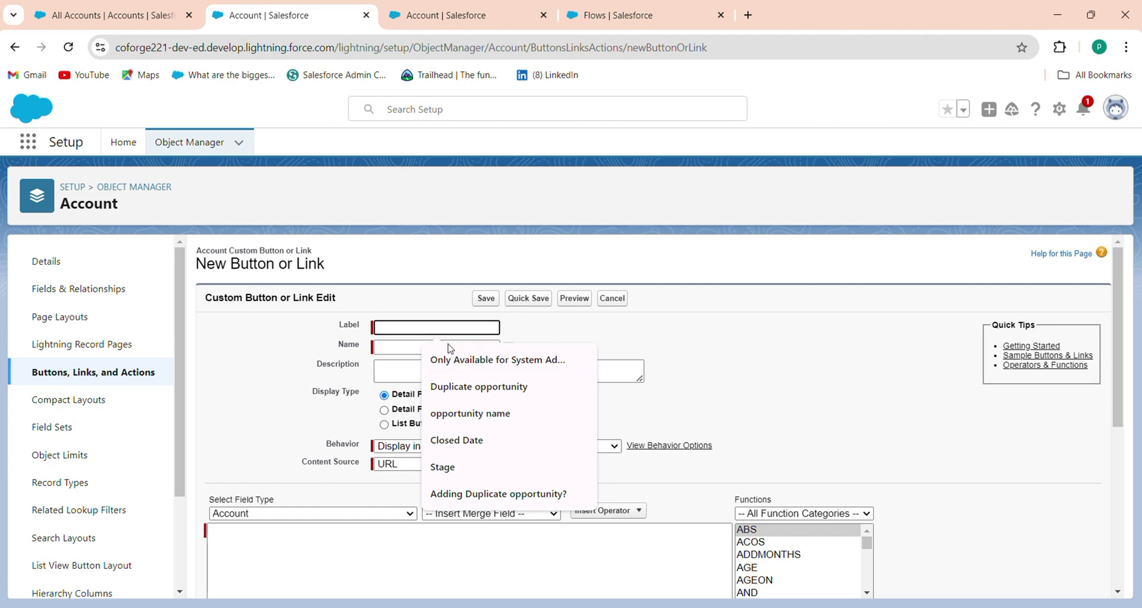
pyautogui.press('Escape')
pyautogui.write('Upload Excel CSV File')
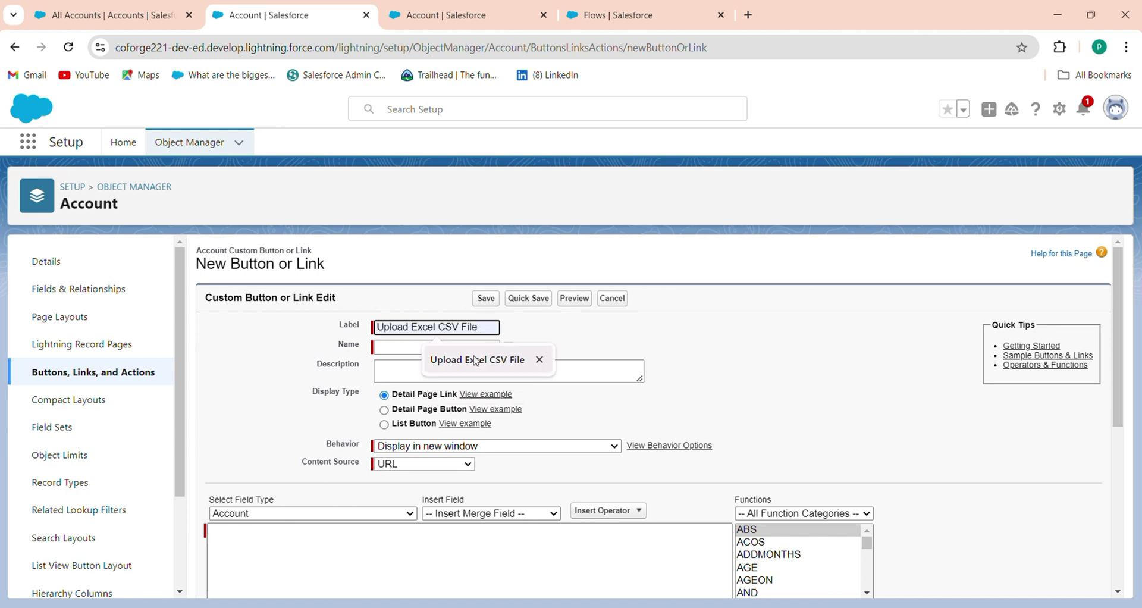
pyautogui.click(475, 360)
pyautogui.click(463, 347)
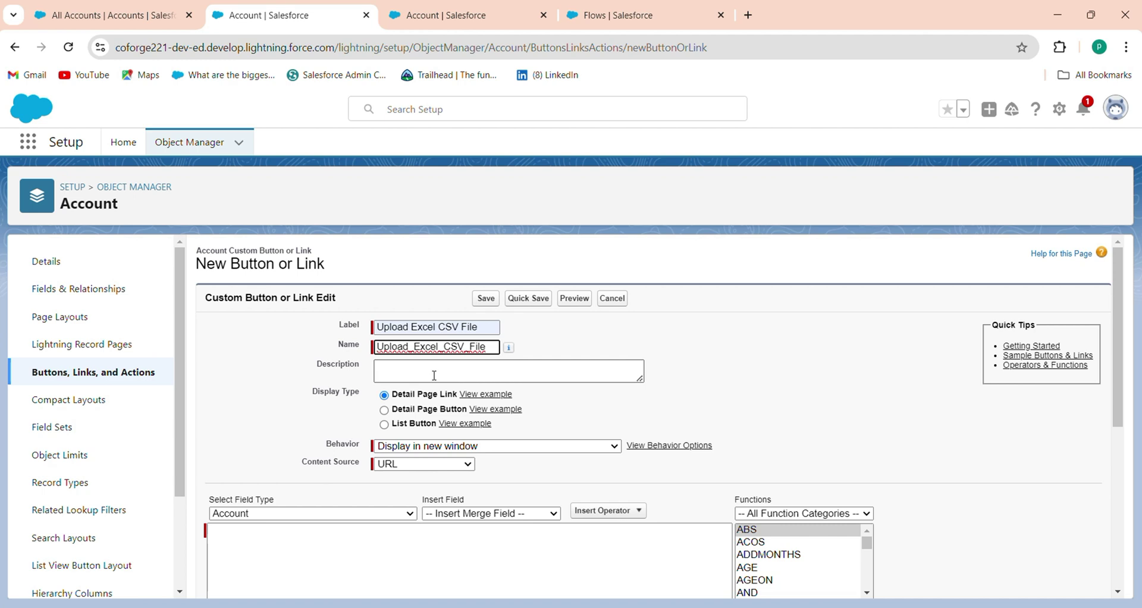
pyautogui.click(411, 424)
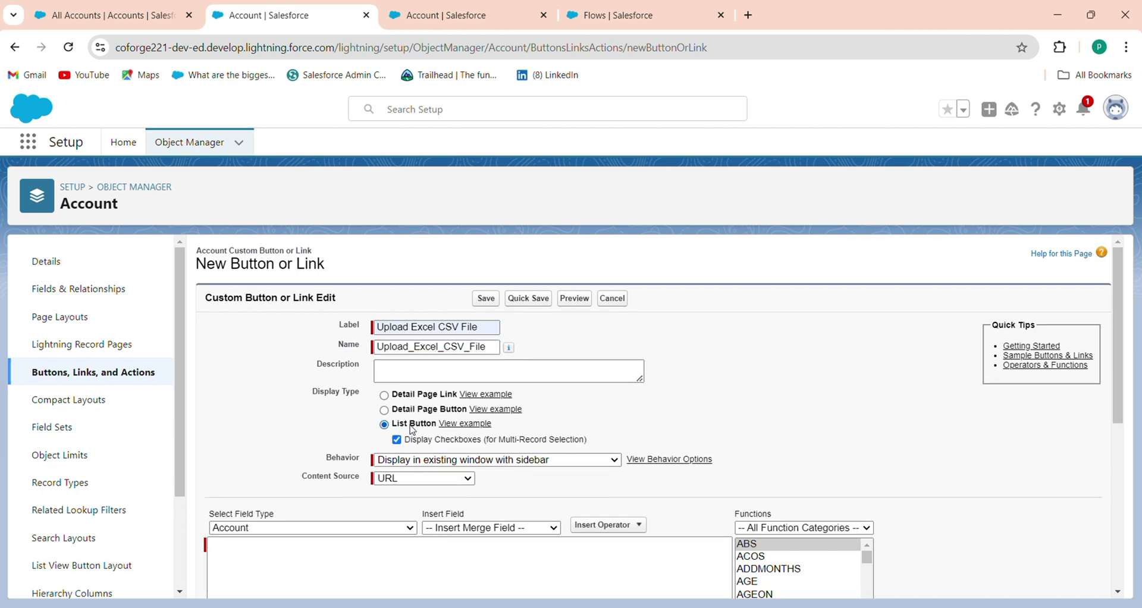
pyautogui.click(451, 462)
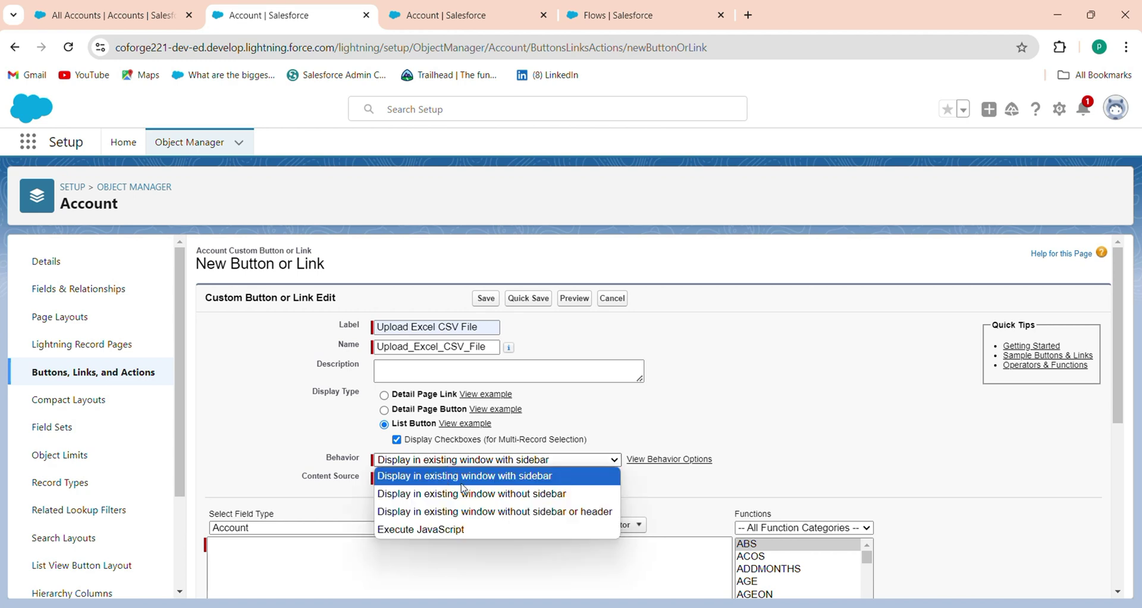
pyautogui.click(462, 483)
# Set the button's URL to /flow/Convert_CSV_To_Records and save the button.
pyautogui.click(281, 552)
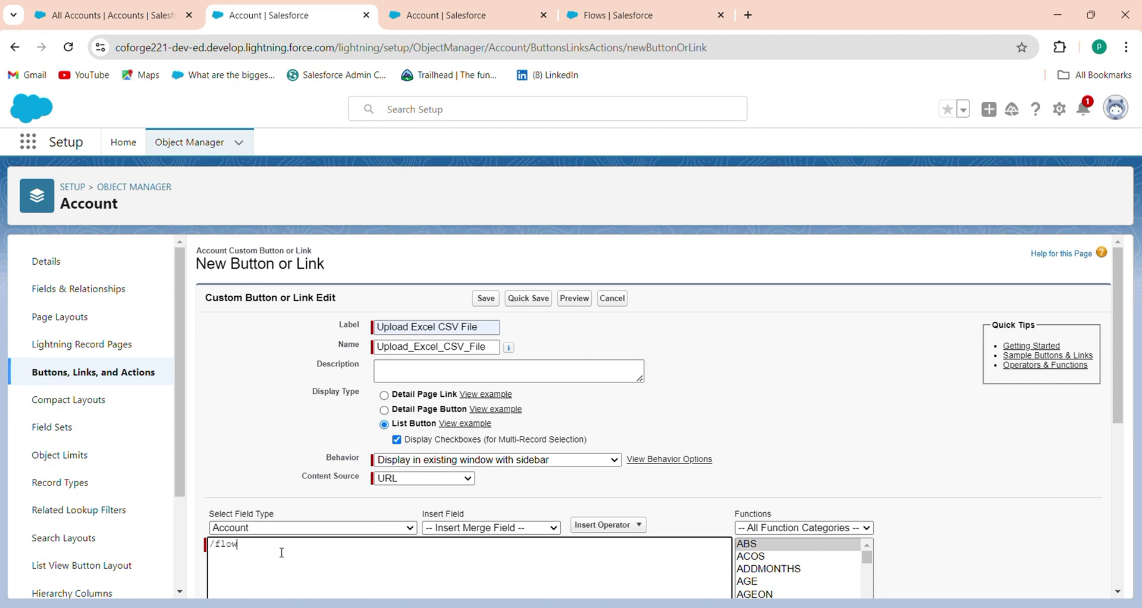
pyautogui.write('/flow/')
pyautogui.hotkey('ctrl', 'v')
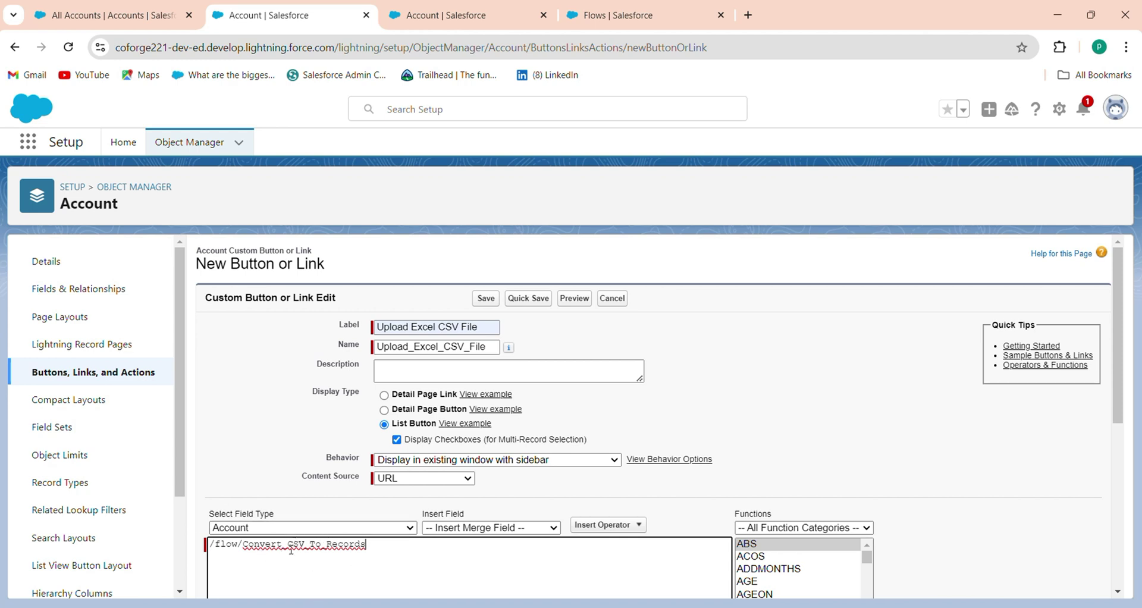
pyautogui.scroll(-5, 289, 523)
pyautogui.click(485, 579)
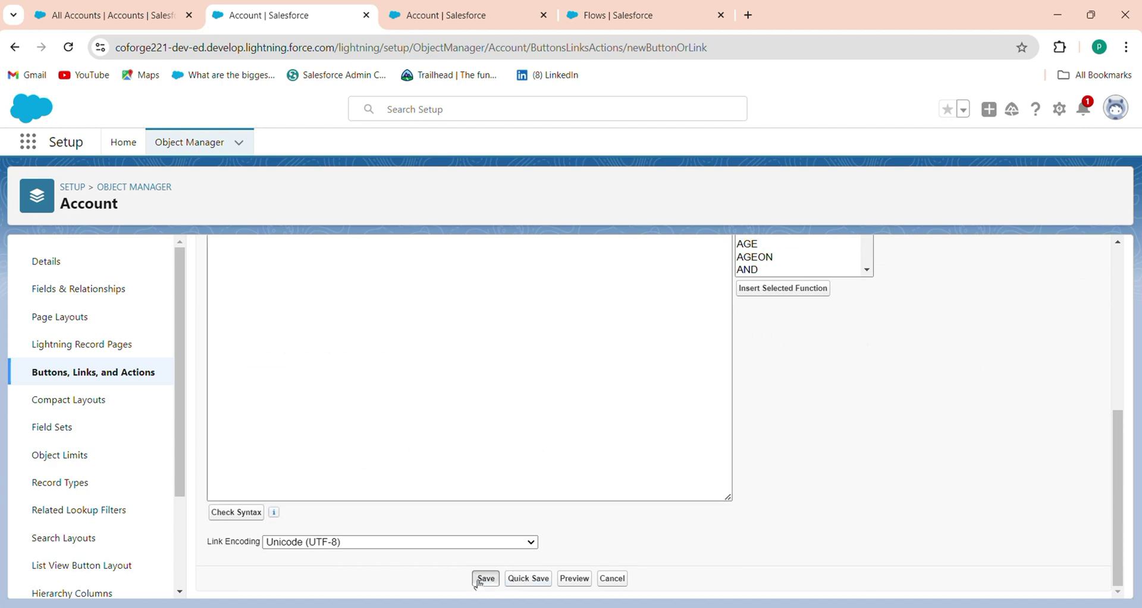
pyautogui.press('Return')
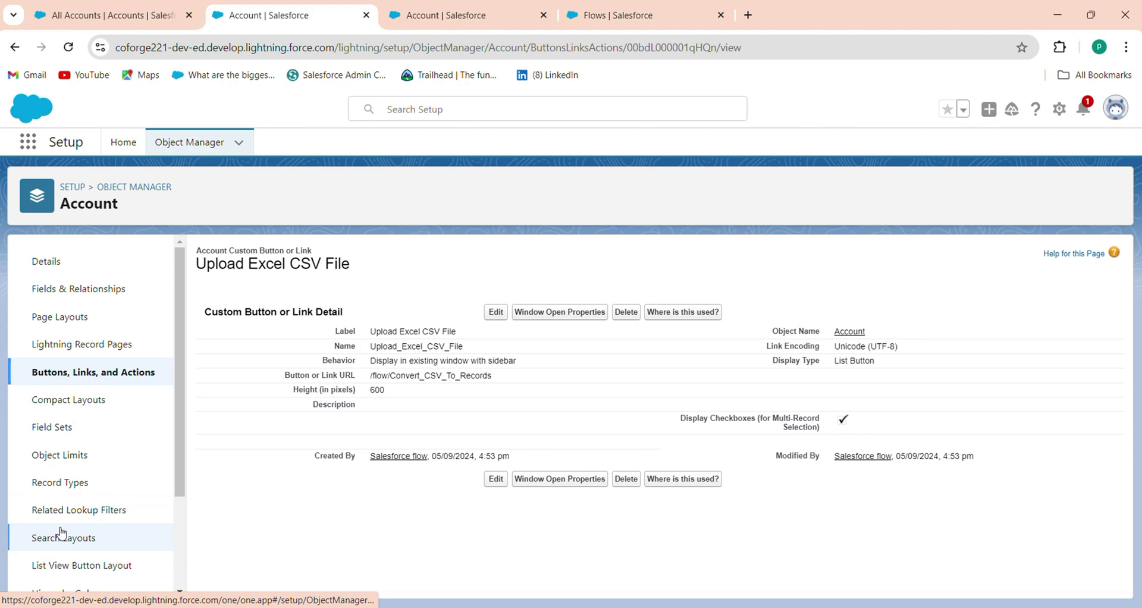
# Add the Upload Excel CSV File button to the Account list view button layout and save the layout.
pyautogui.click(62, 564)
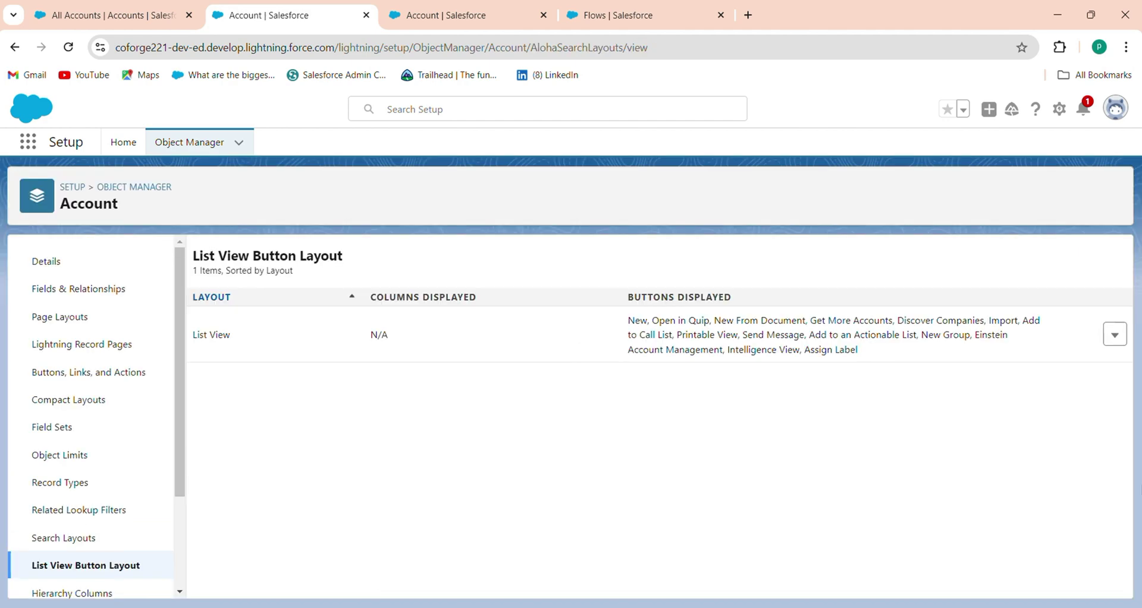
pyautogui.click(1114, 336)
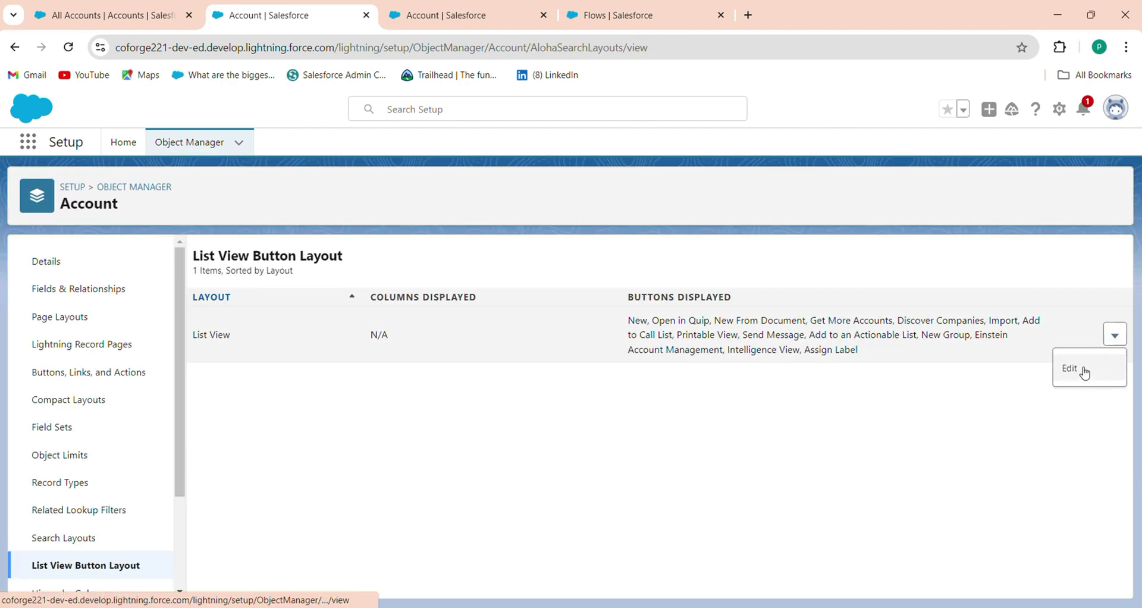
pyautogui.click(1070, 368)
pyautogui.scroll(-5, 230, 451)
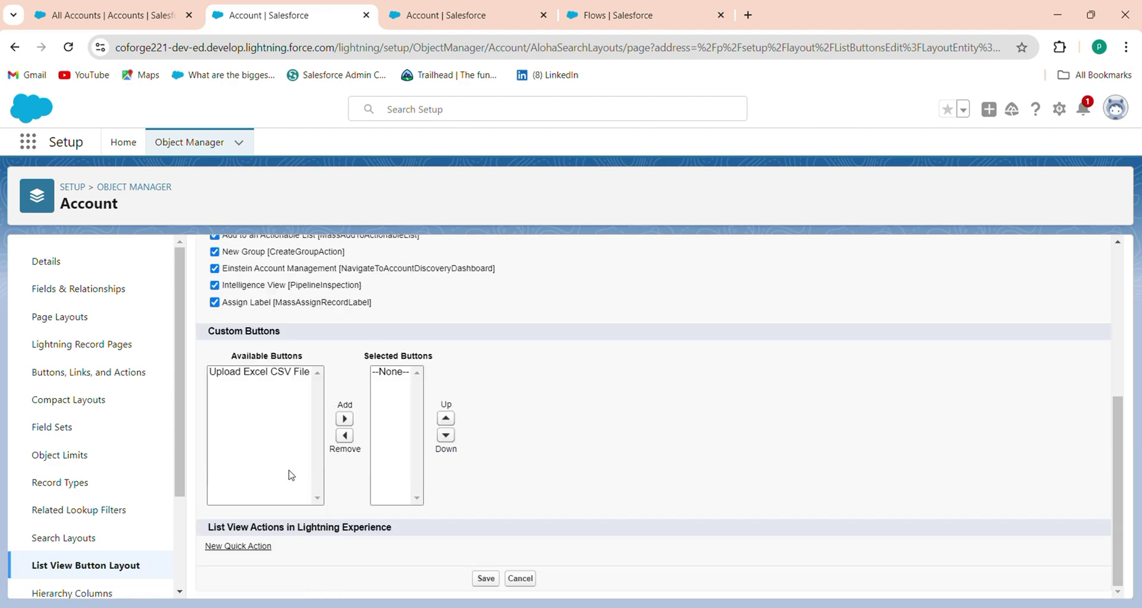
pyautogui.click(245, 374)
pyautogui.click(344, 418)
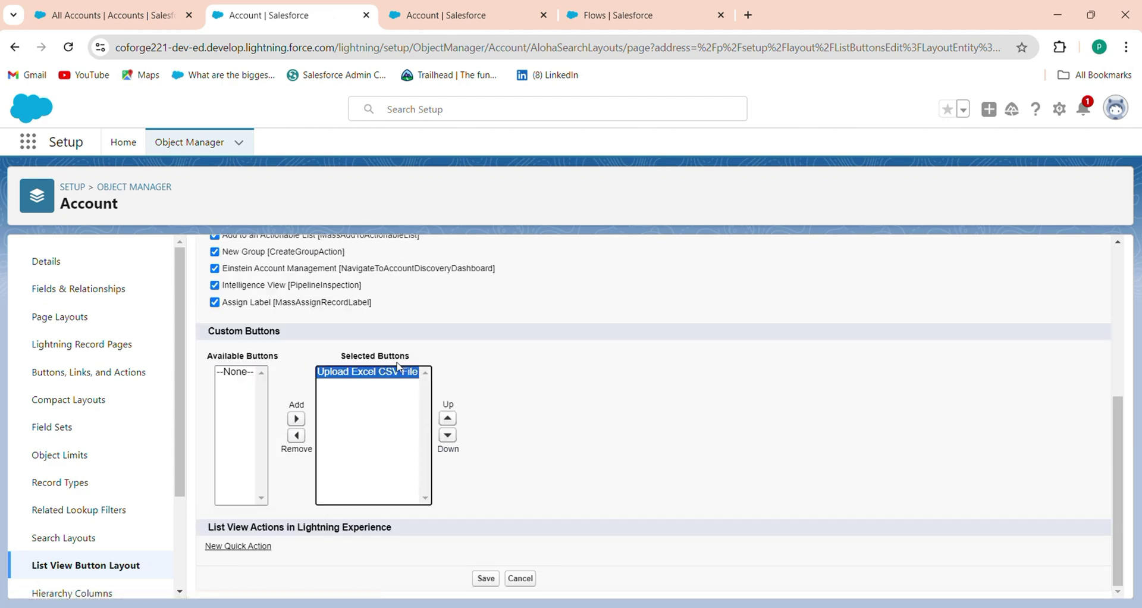
pyautogui.click(487, 581)
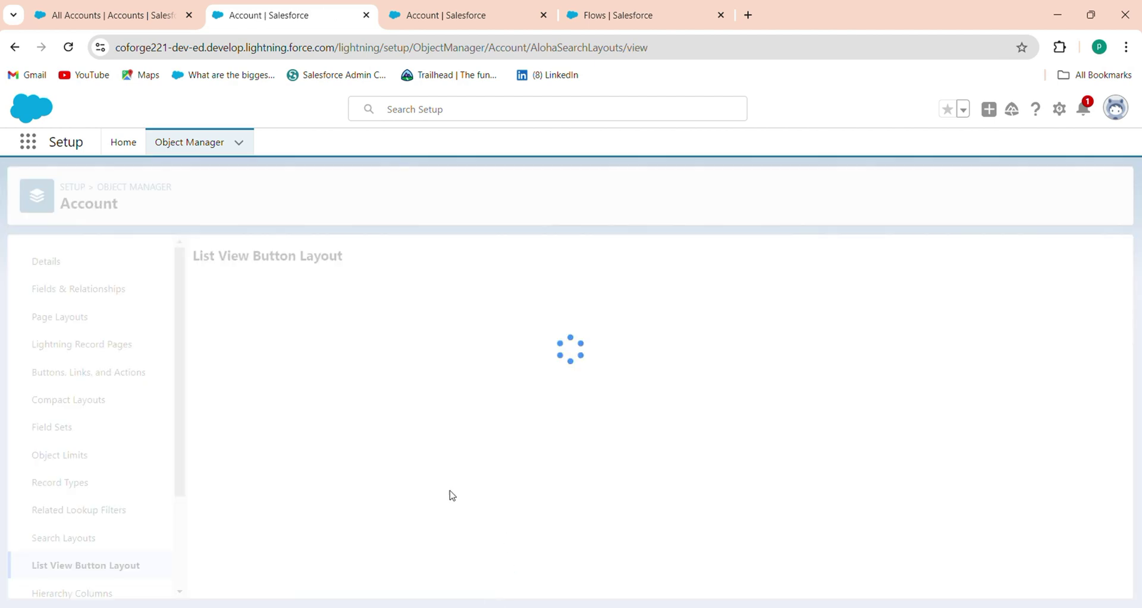
# Reload the All Accounts list, then switch to Excel to review the Account Data CSV File and return to the list.
pyautogui.click(143, 15)
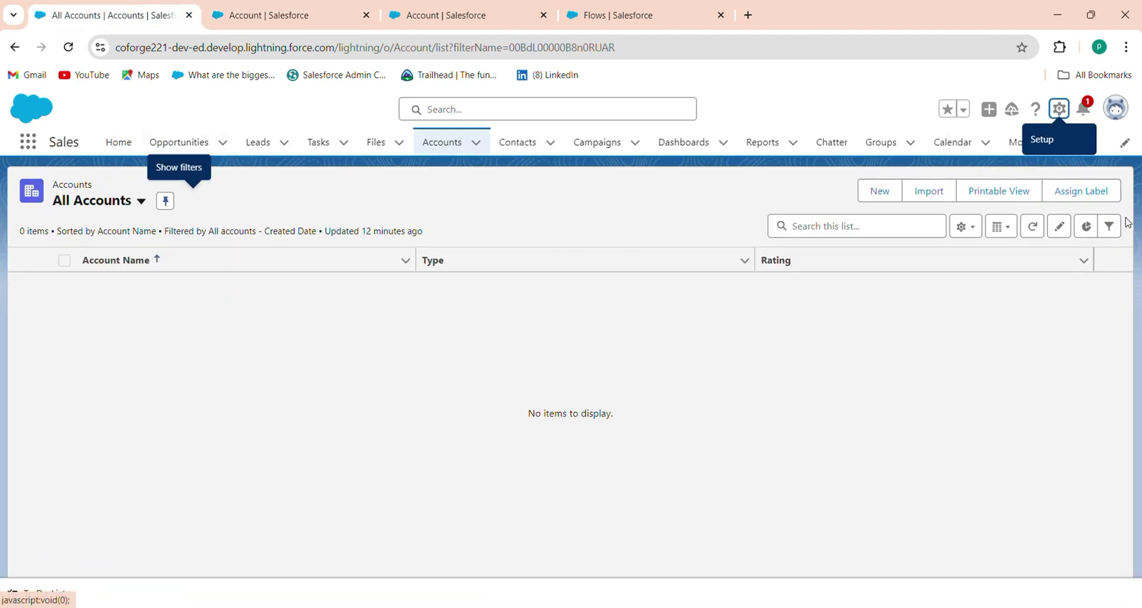
pyautogui.click(68, 47)
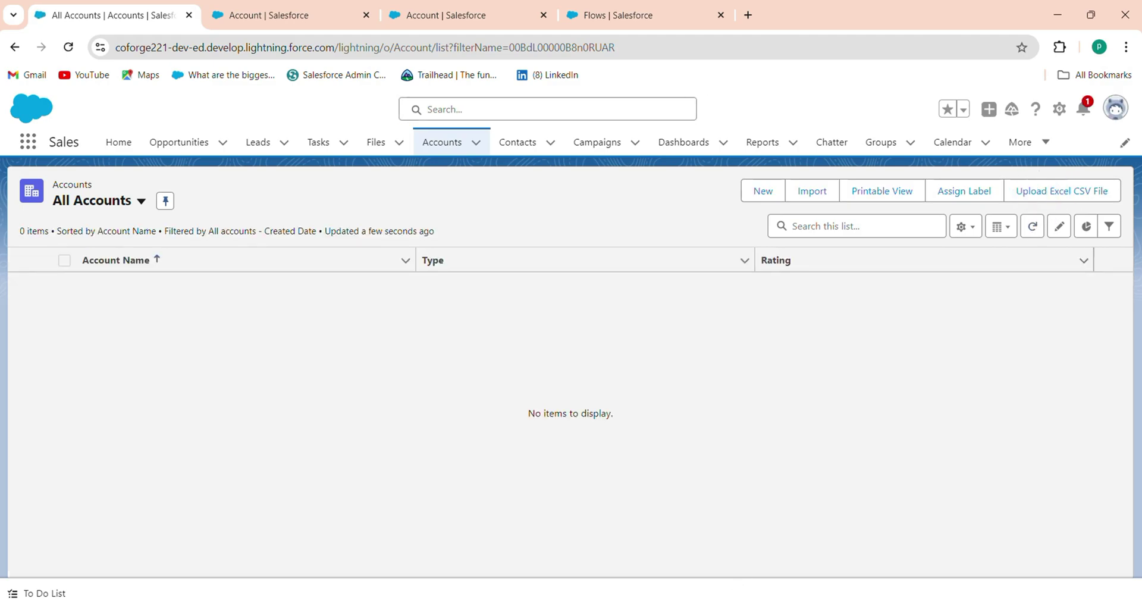
pyautogui.hotkey('alt', 'Tab')
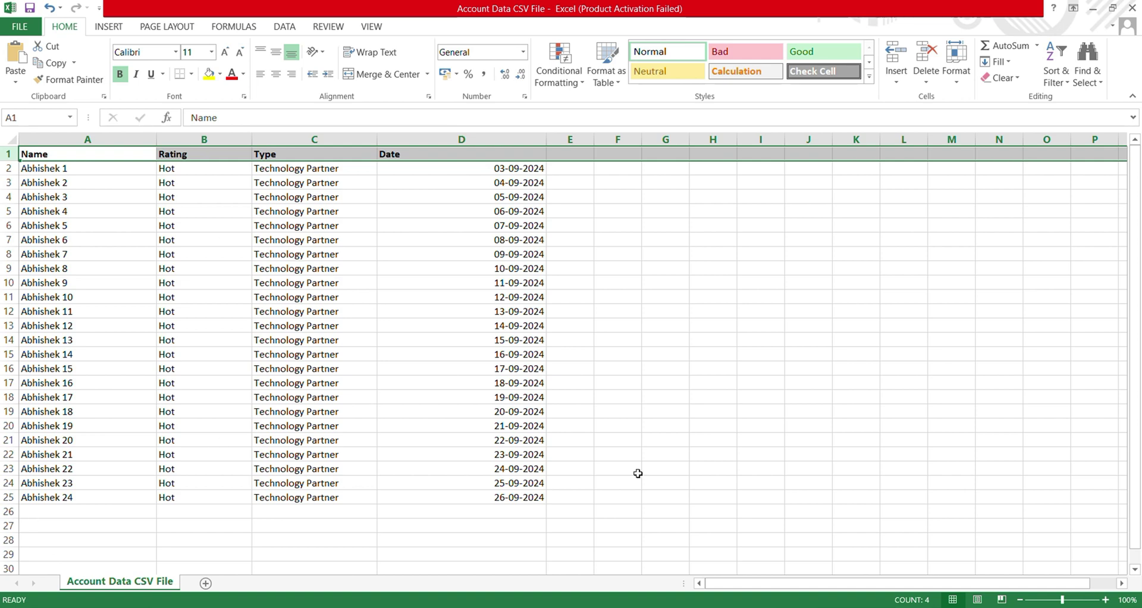
pyautogui.click(1094, 12)
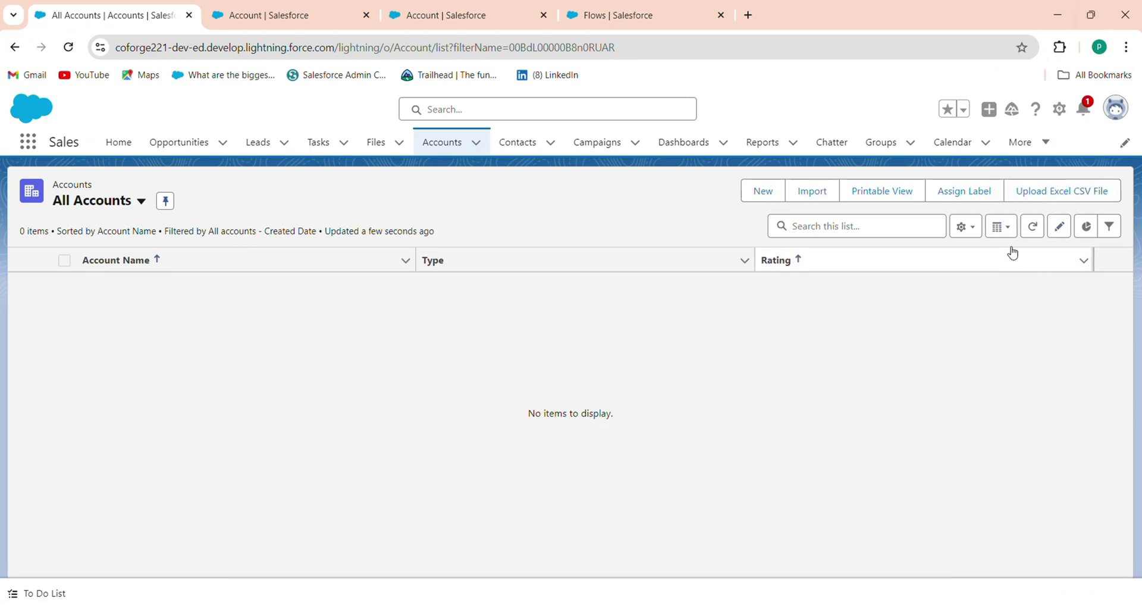
# Add the Created Date field to the columns displayed in the All Accounts list view and save.
pyautogui.click(964, 226)
pyautogui.click(892, 431)
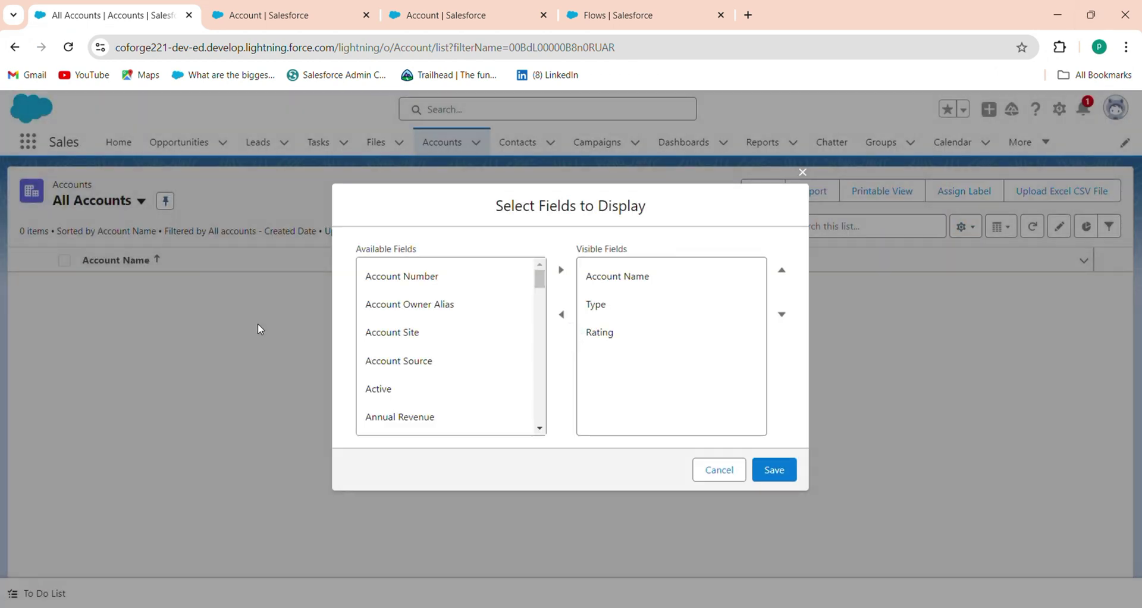
pyautogui.scroll(-15, 415, 359)
pyautogui.scroll(-2, 423, 392)
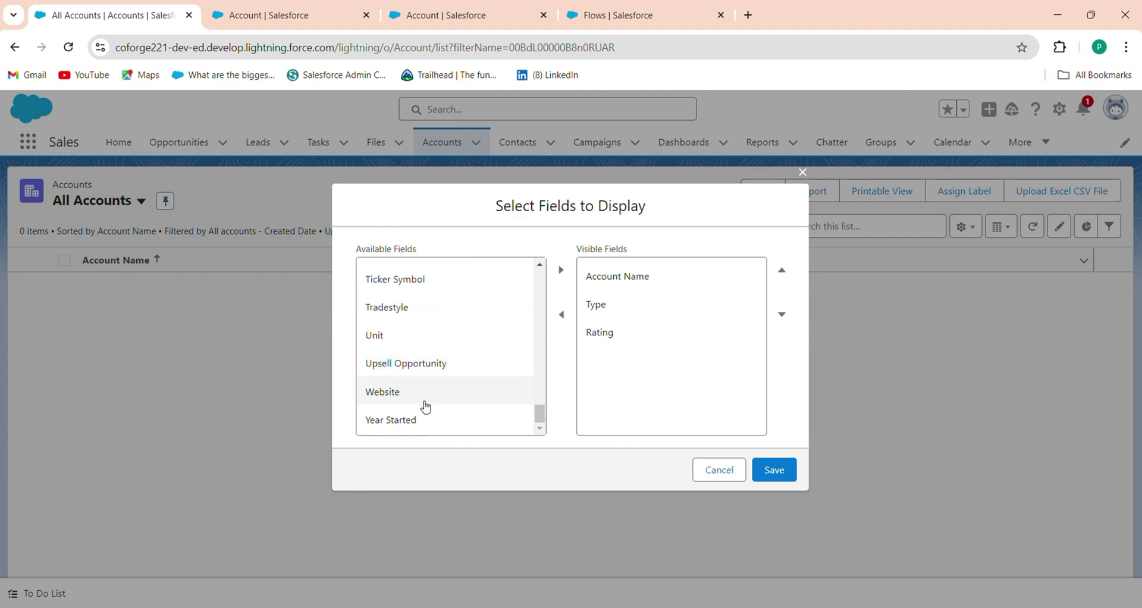
pyautogui.scroll(20, 427, 390)
pyautogui.scroll(-2, 434, 383)
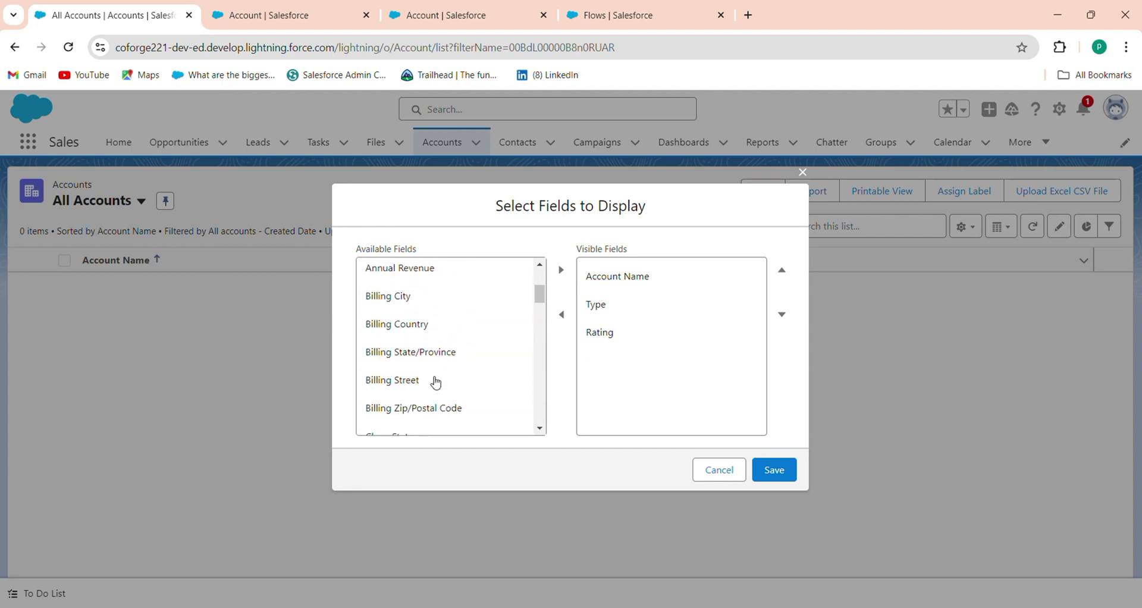
pyautogui.scroll(1, 443, 384)
pyautogui.scroll(2, 446, 383)
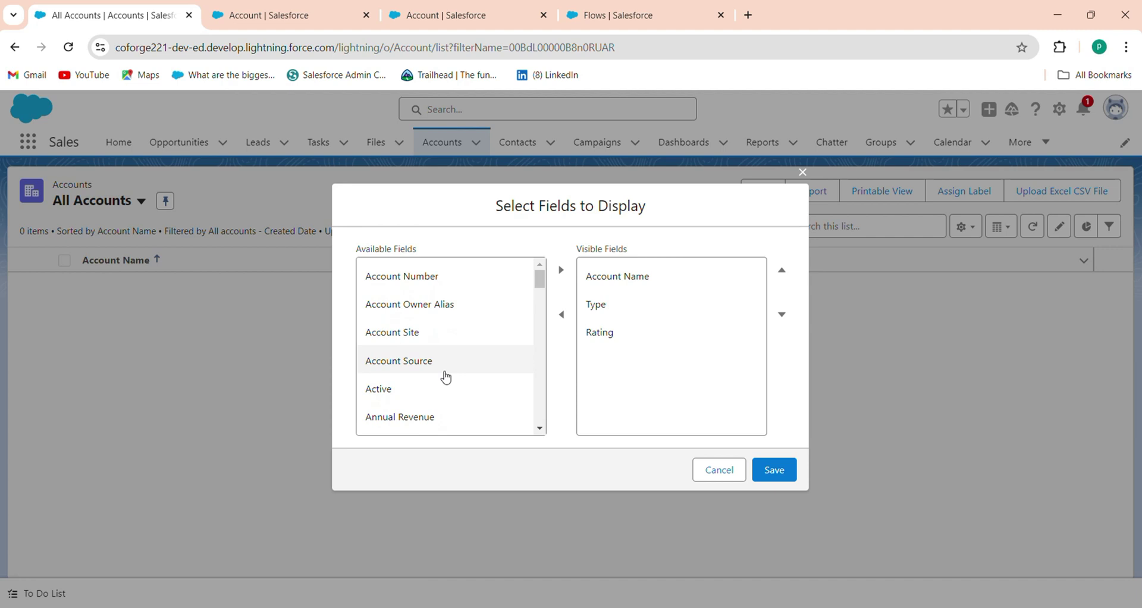
pyautogui.scroll(-3, 447, 369)
pyautogui.click(453, 270)
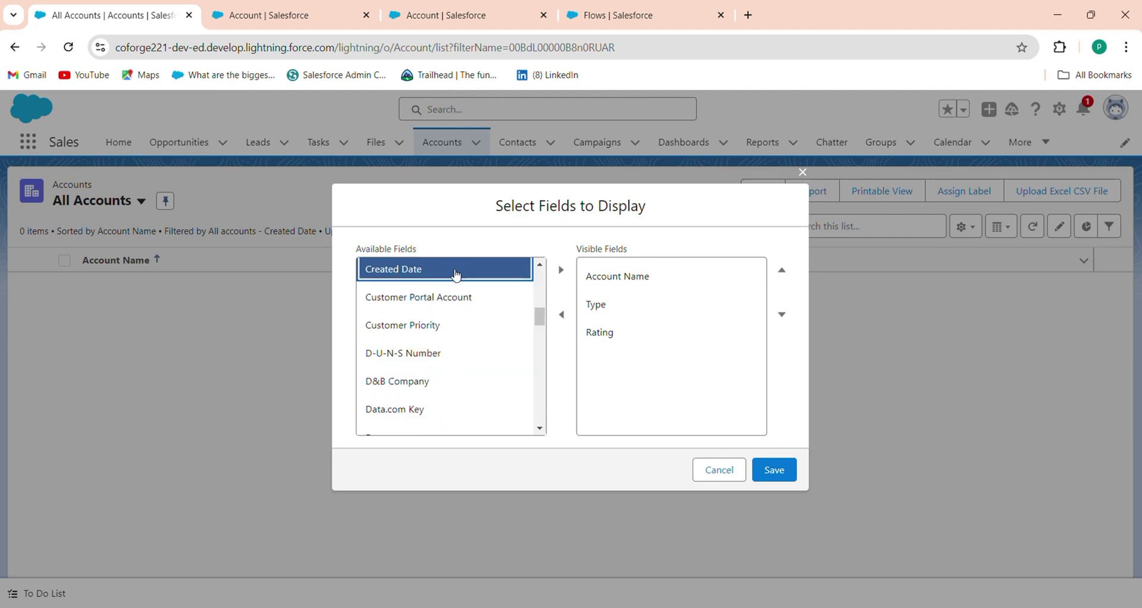
pyautogui.click(561, 269)
pyautogui.click(778, 471)
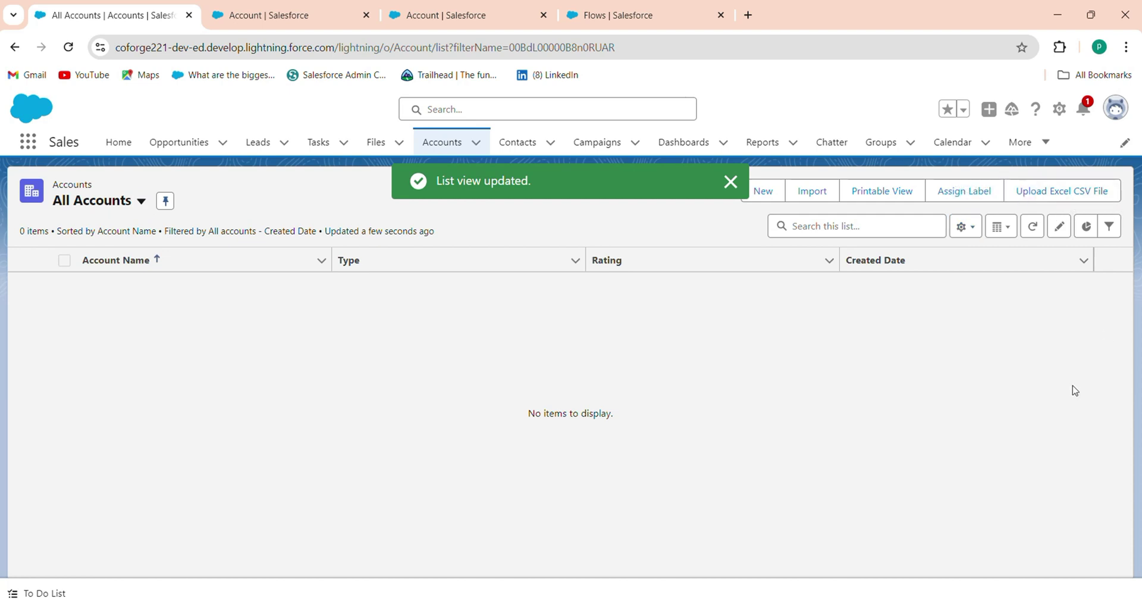
# Launch the flow with Upload Excel CSV File, then open version 1 of Convert CSV To Records in Flow Builder.
pyautogui.click(1105, 198)
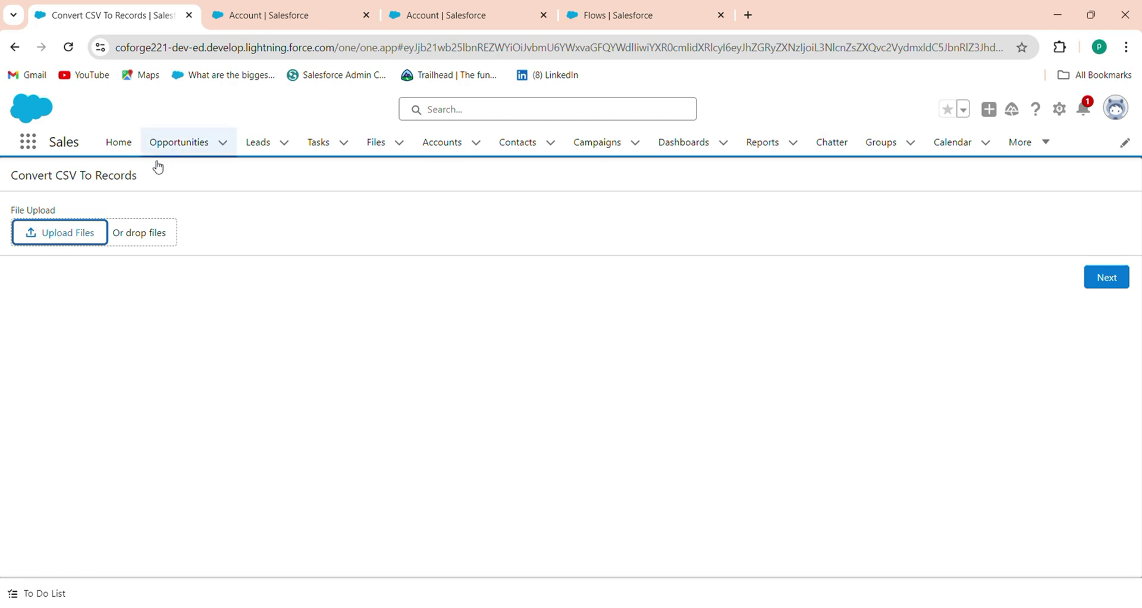
pyautogui.click(440, 13)
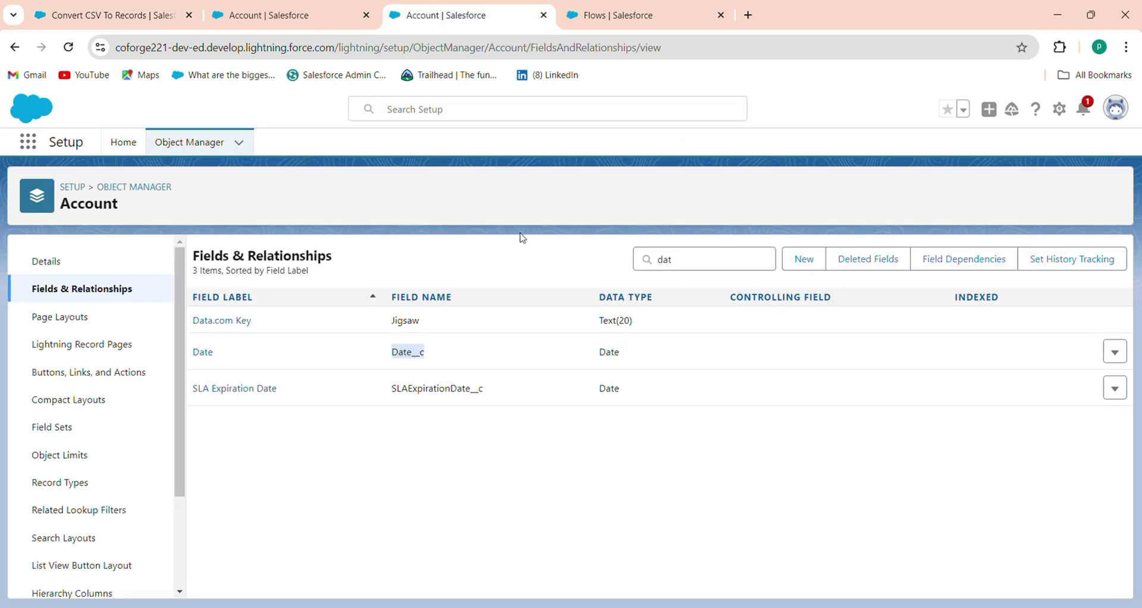
pyautogui.click(696, 19)
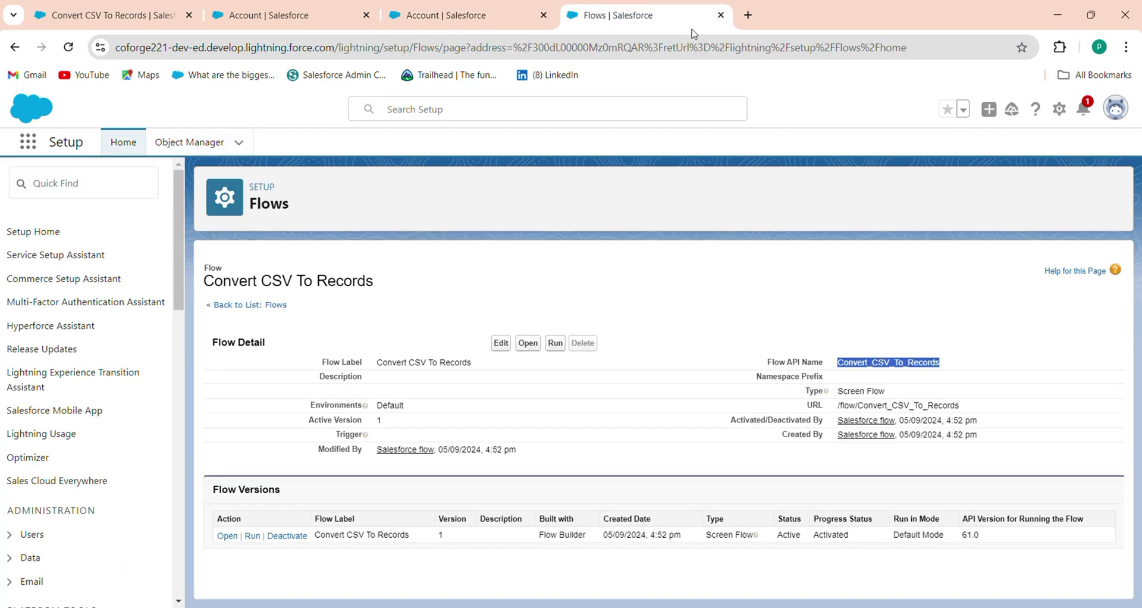
pyautogui.click(228, 535)
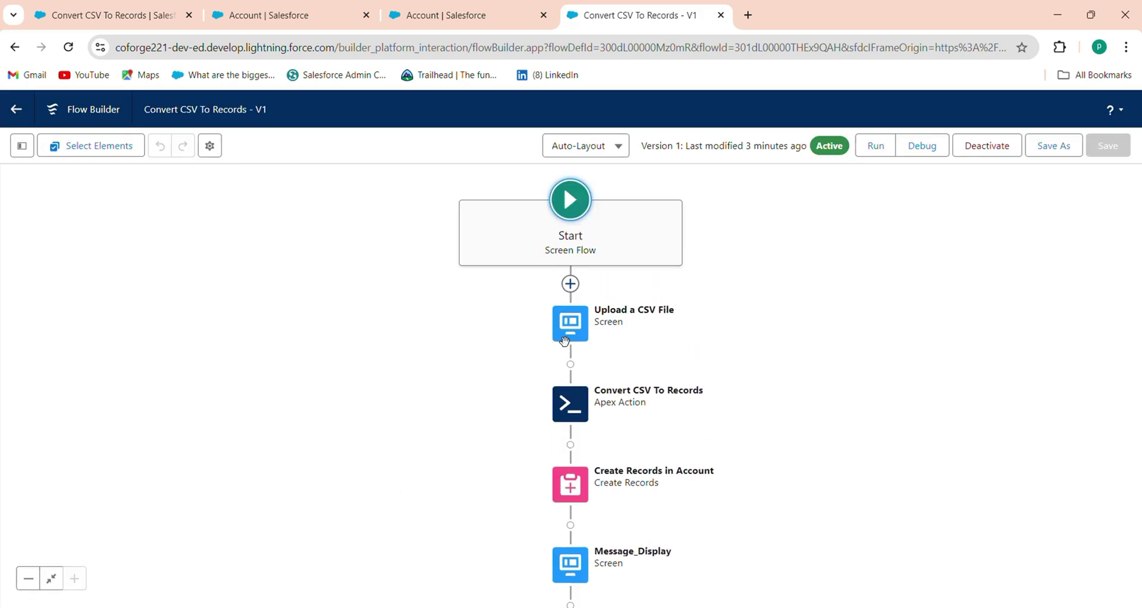
# Edit the Upload a CSV File screen and add a Display Text component below the File Upload component.
pyautogui.click(564, 340)
pyautogui.click(569, 357)
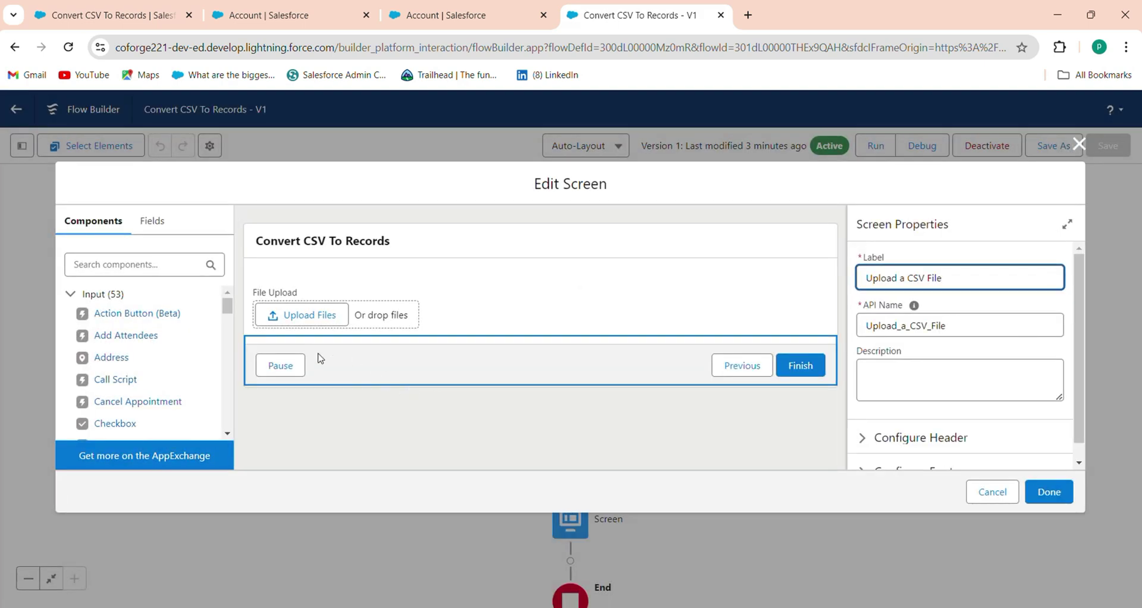
pyautogui.click(142, 271)
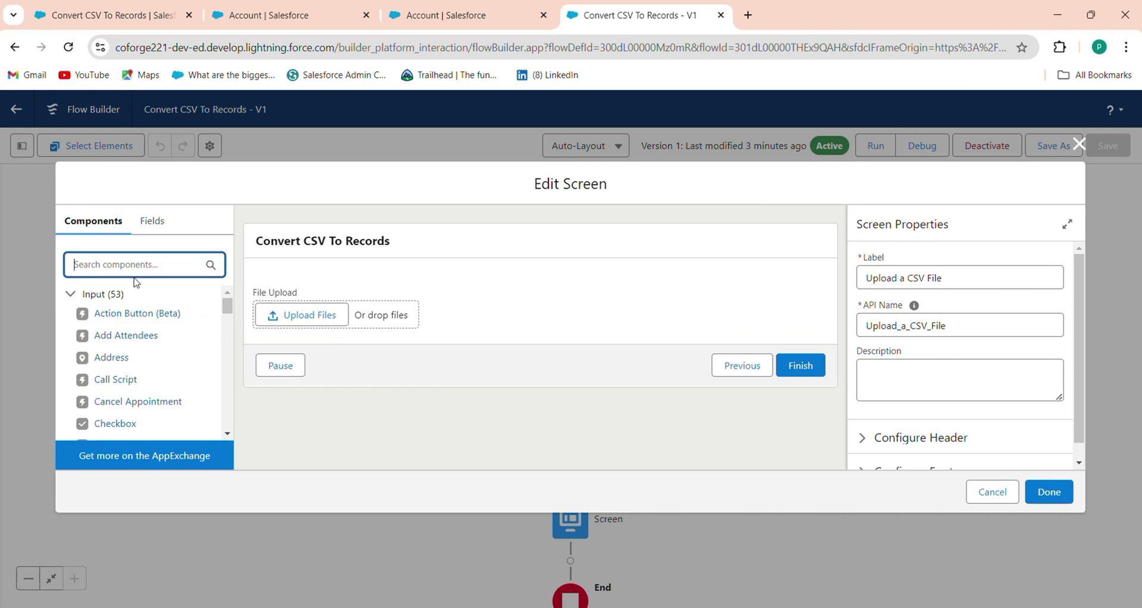
pyautogui.write('tex')
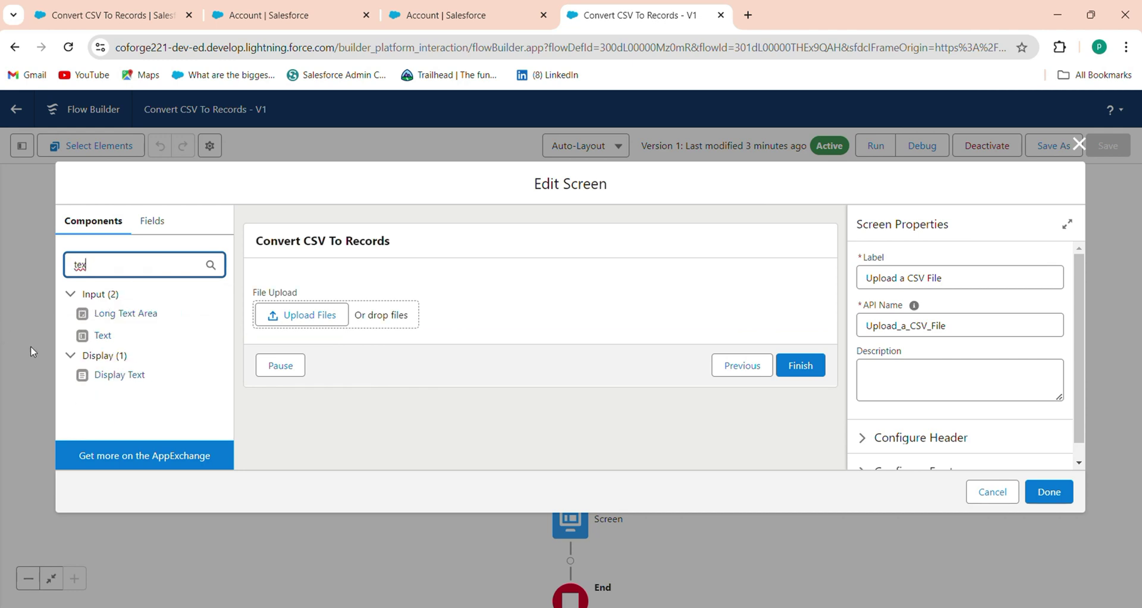
pyautogui.moveTo(148, 376); pyautogui.dragTo(327, 337)
# Give the Display Text component the API name File_Name and enter "File Name :" as its text.
pyautogui.click(869, 278)
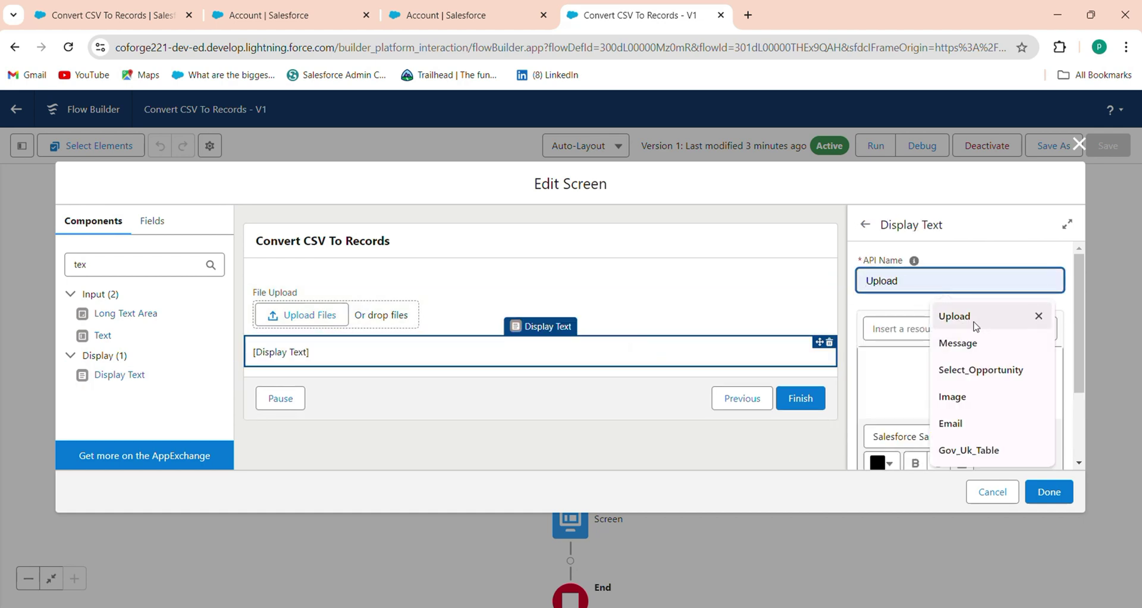
pyautogui.write('File_Name')
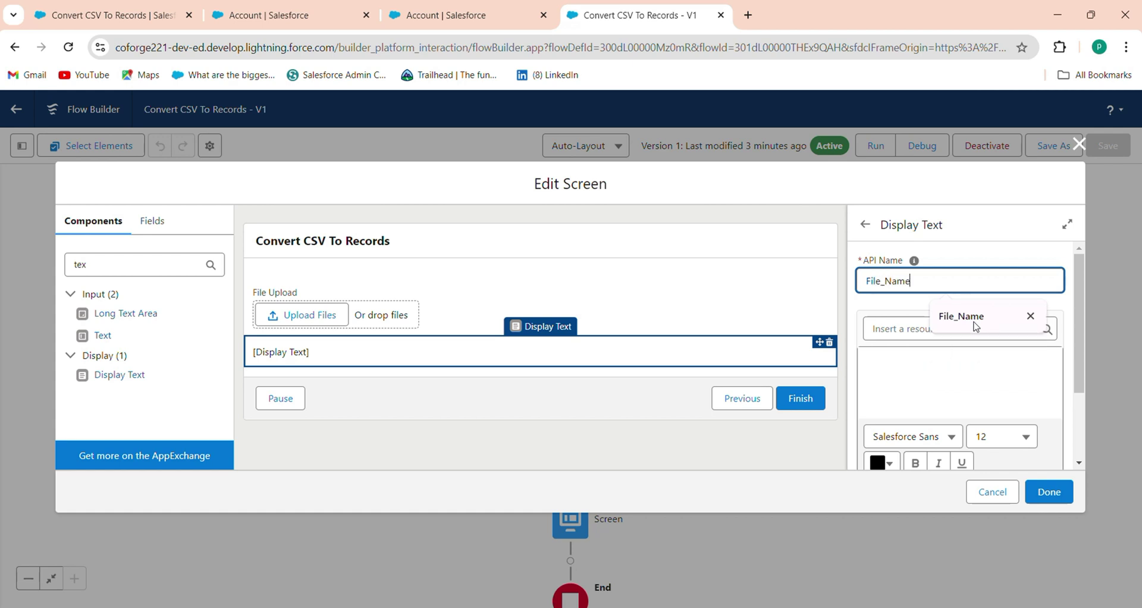
pyautogui.click(976, 326)
pyautogui.click(946, 365)
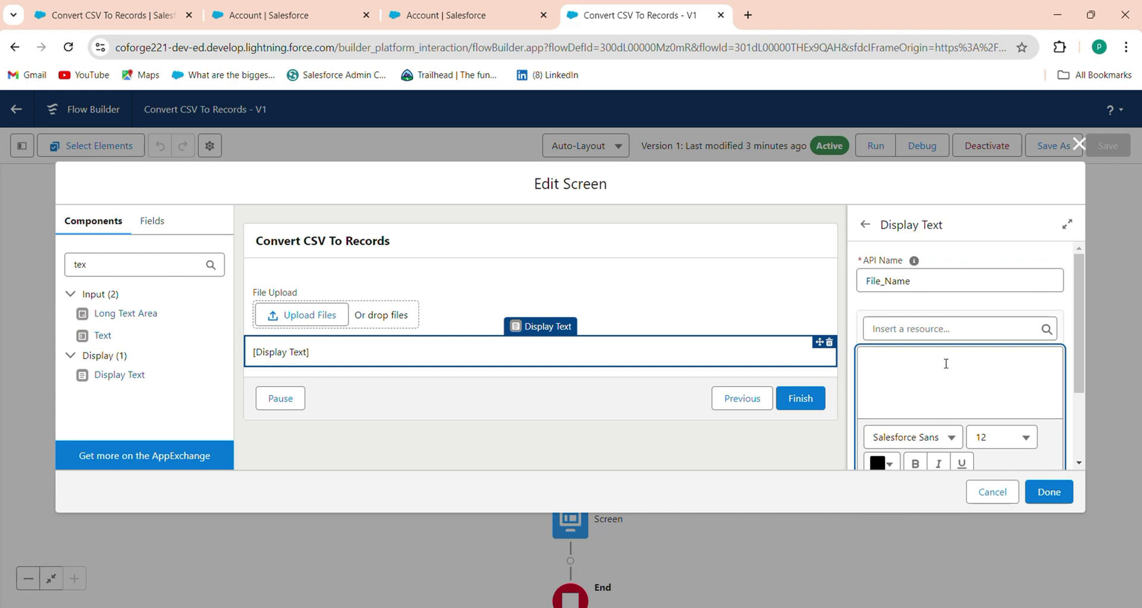
pyautogui.write('File Name :')
# Insert the Upload_File component's fileNames value after "File Name :" and make that label bold.
pyautogui.click(957, 331)
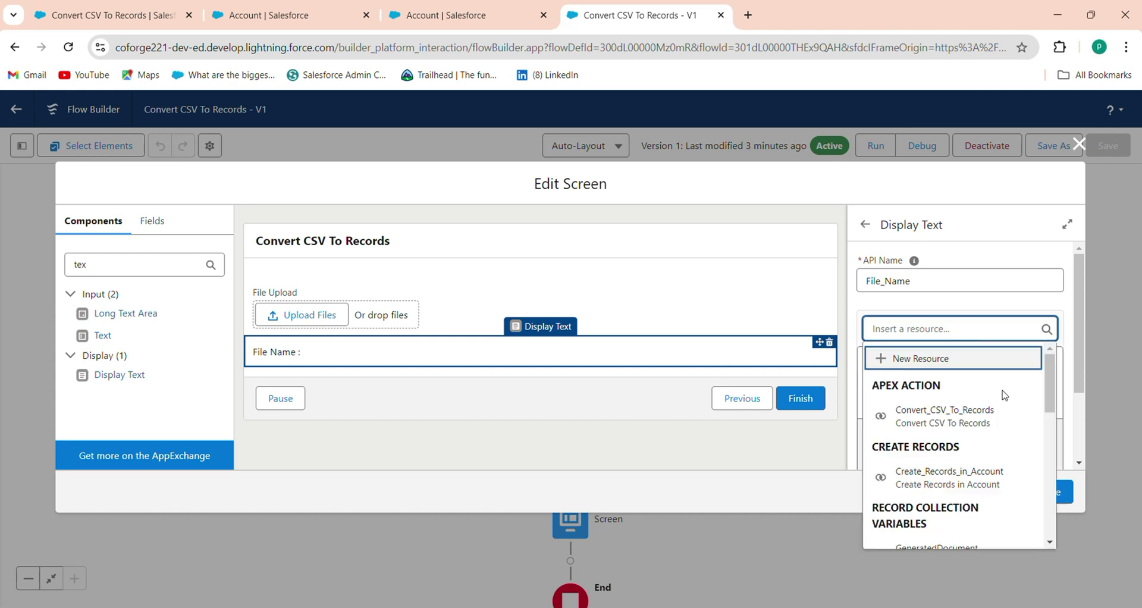
pyautogui.scroll(-2, 958, 475)
pyautogui.scroll(-1, 946, 440)
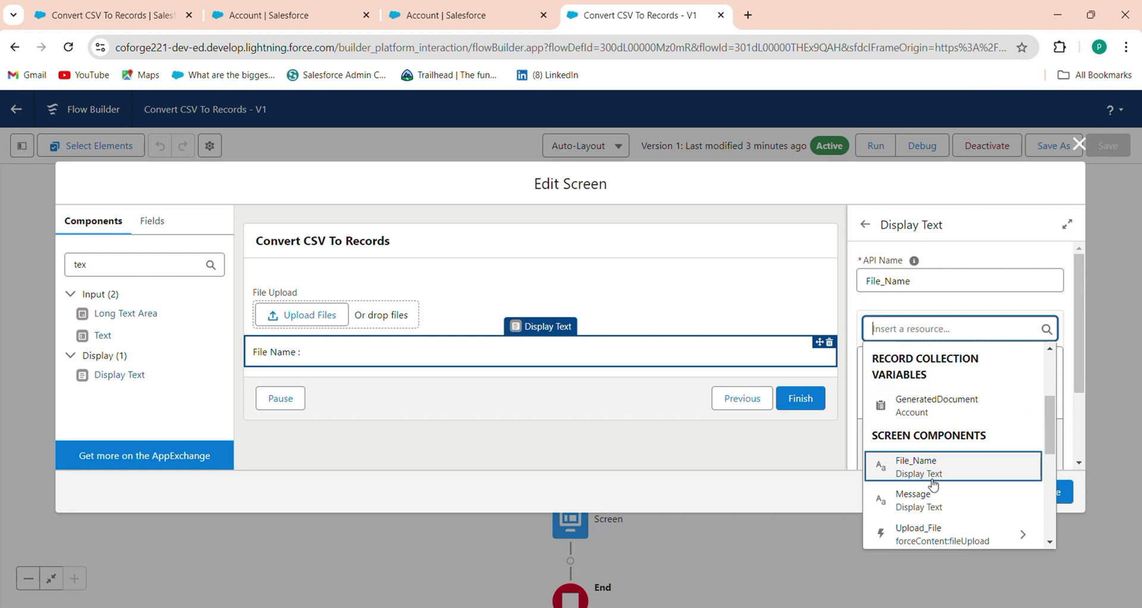
pyautogui.click(930, 533)
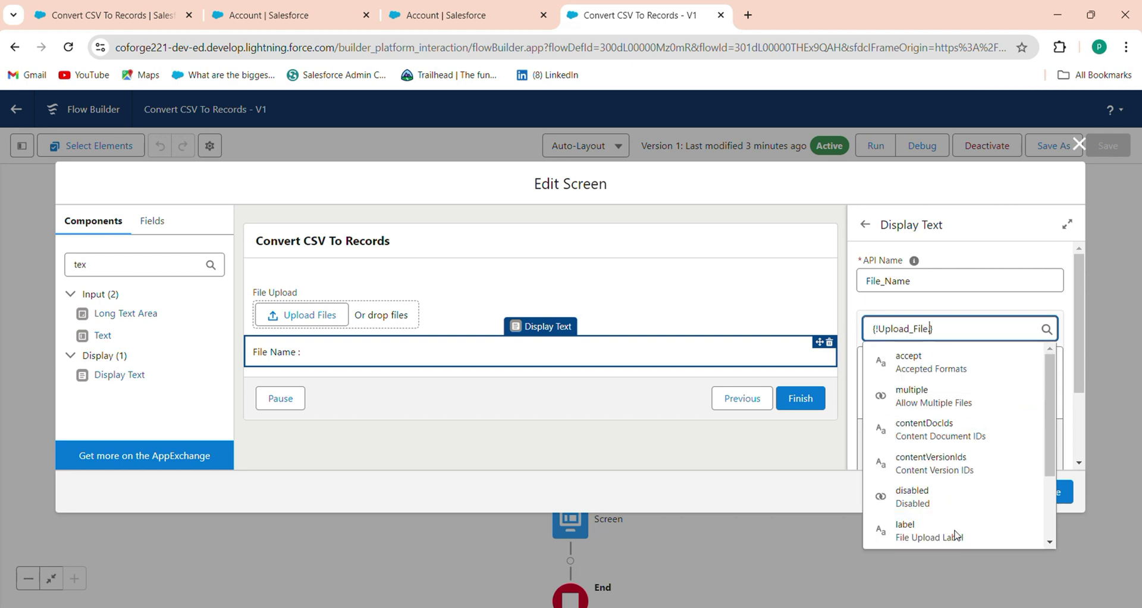
pyautogui.scroll(-2, 928, 535)
pyautogui.click(927, 537)
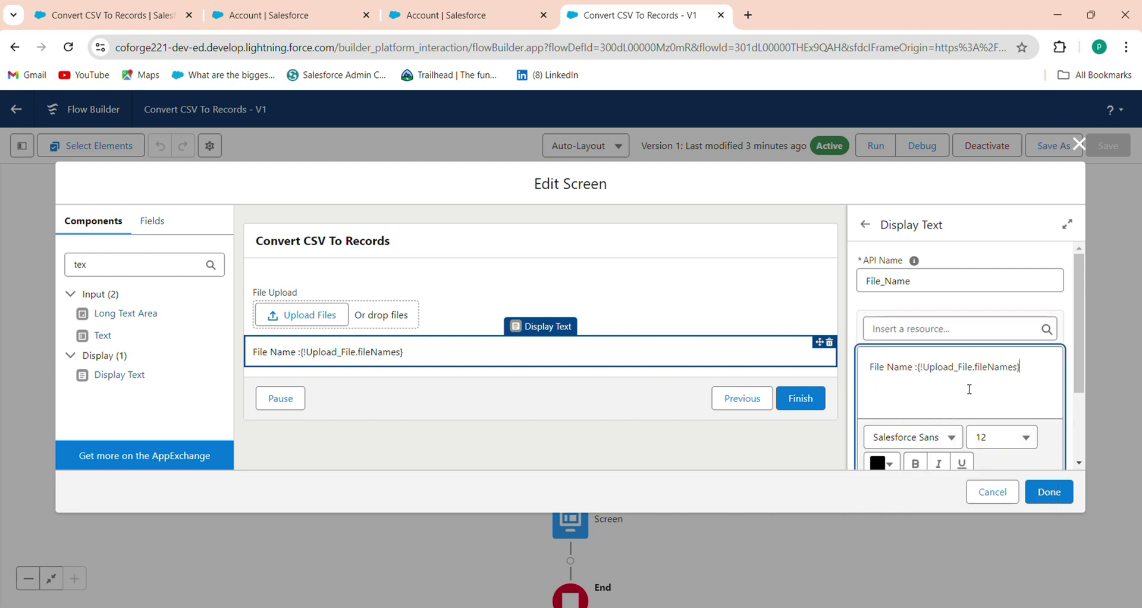
pyautogui.moveTo(870, 368); pyautogui.dragTo(907, 363)
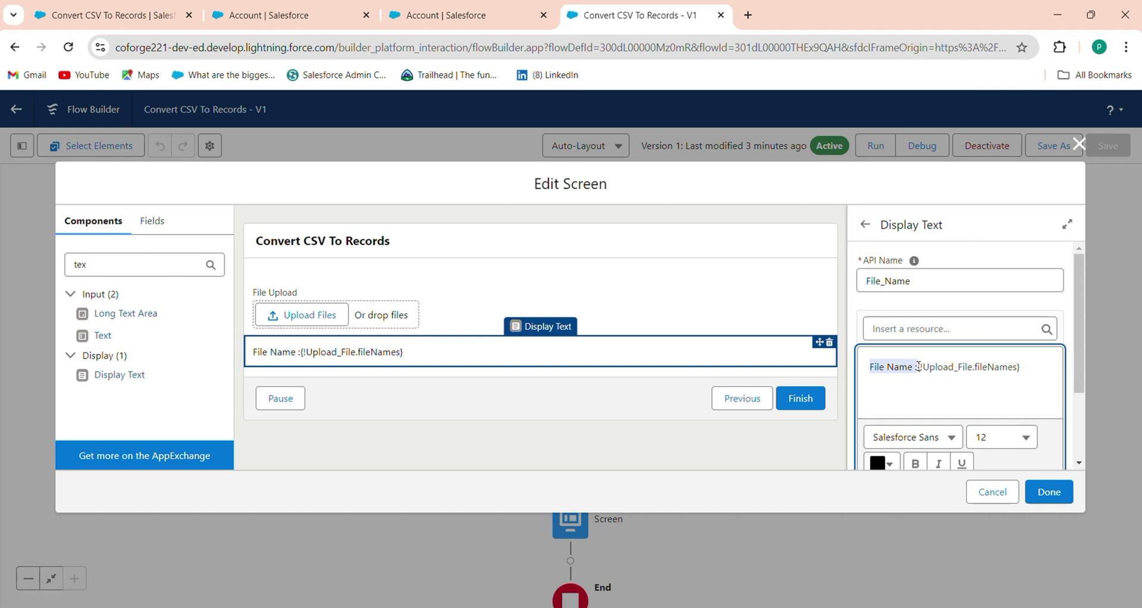
pyautogui.click(915, 463)
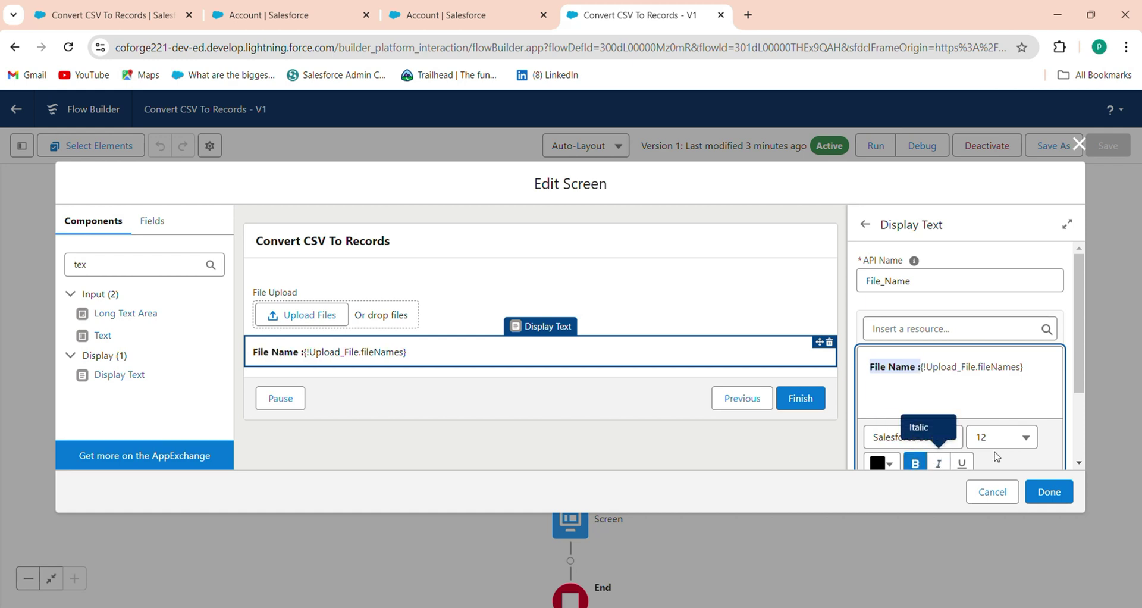
# Try font size 14 on the bold "File Name :" label and set it back to 12.
pyautogui.click(1019, 441)
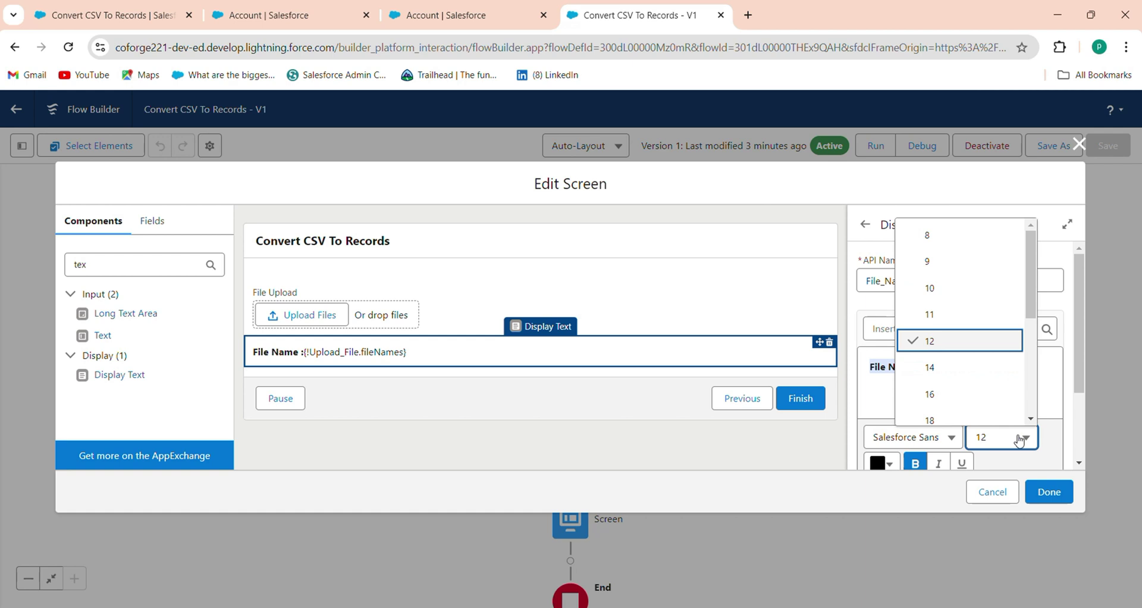
pyautogui.click(981, 370)
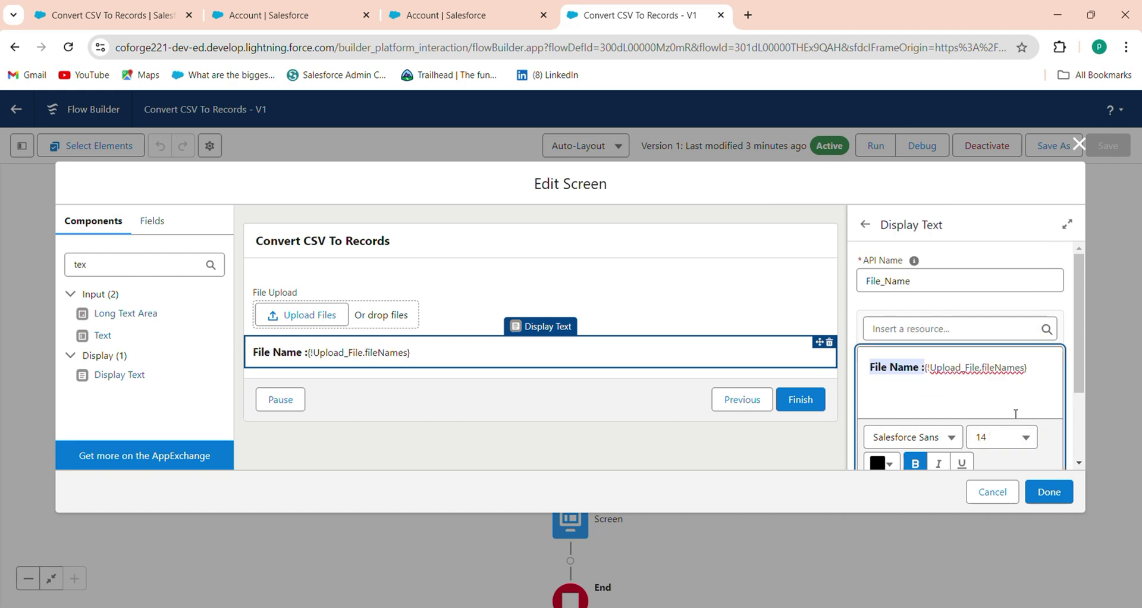
pyautogui.click(1020, 437)
pyautogui.click(1011, 340)
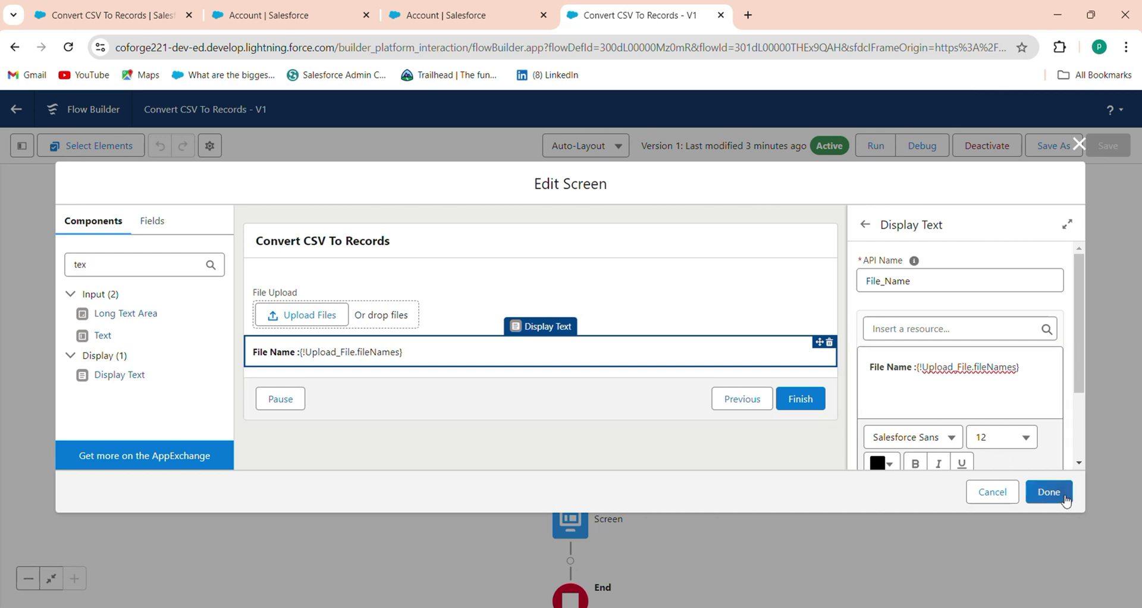
# Confirm the screen edits, save the flow as a new version and activate it.
pyautogui.click(1047, 491)
pyautogui.click(1054, 145)
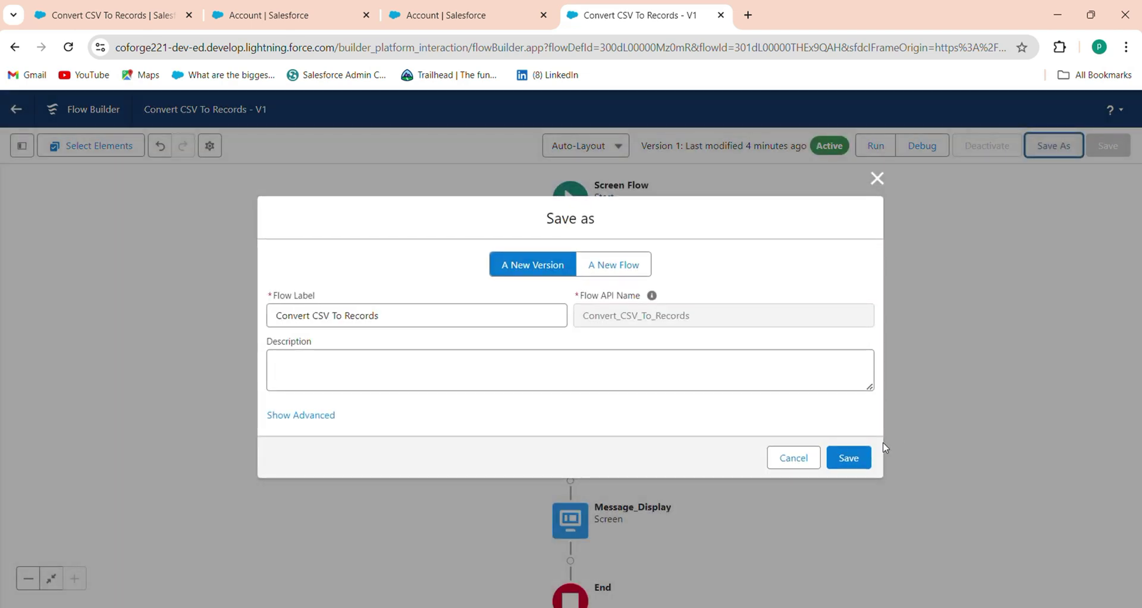
pyautogui.click(848, 457)
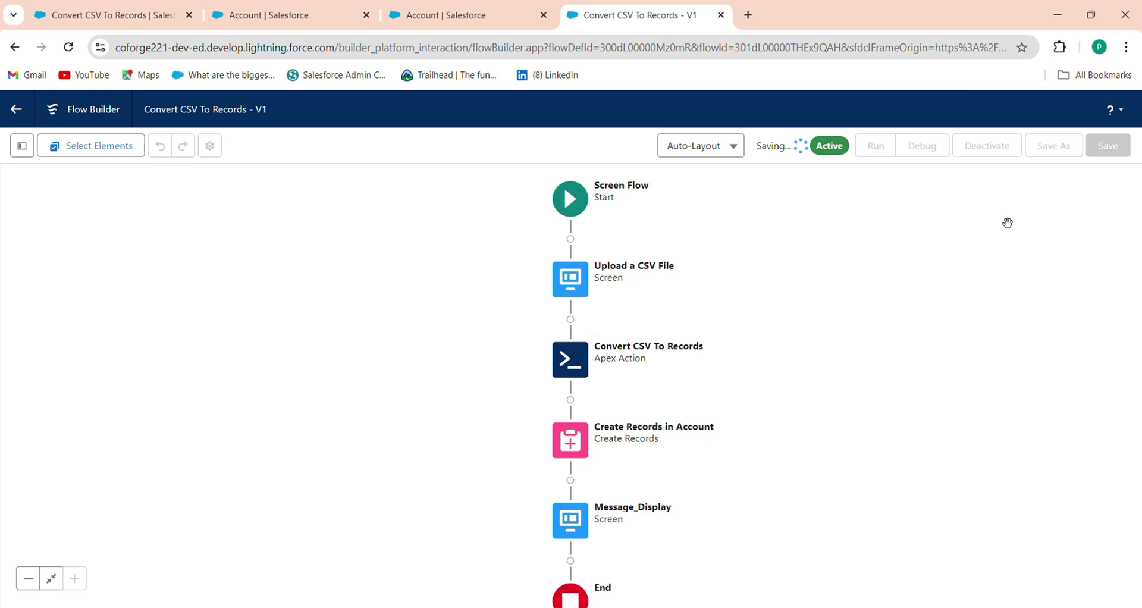
pyautogui.click(992, 147)
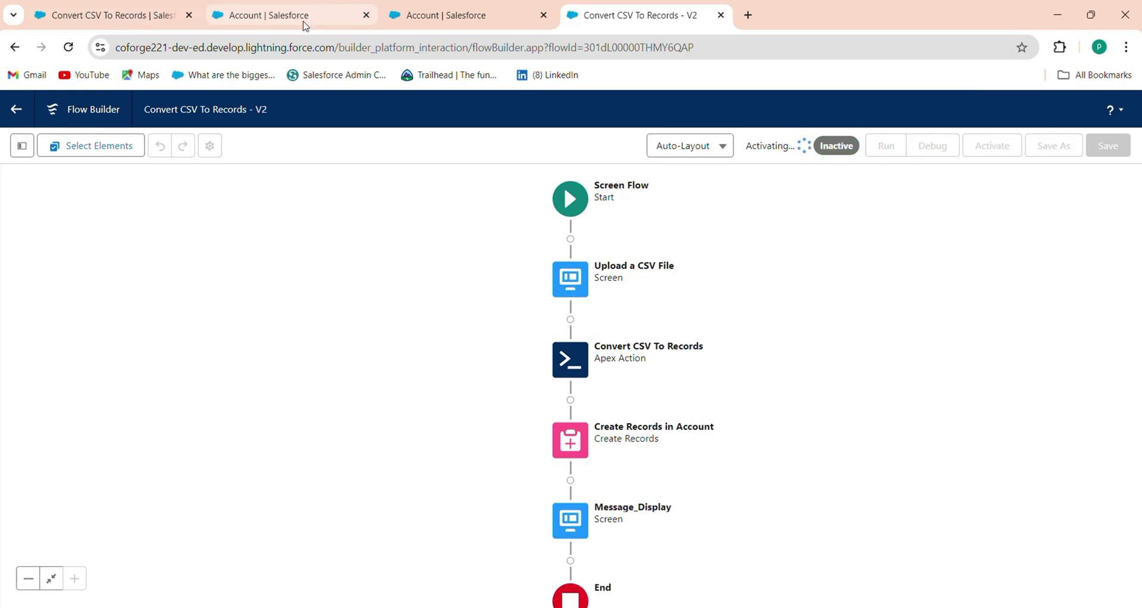
# Close the two Account setup browser tabs that are no longer needed.
pyautogui.click(333, 9)
pyautogui.click(366, 15)
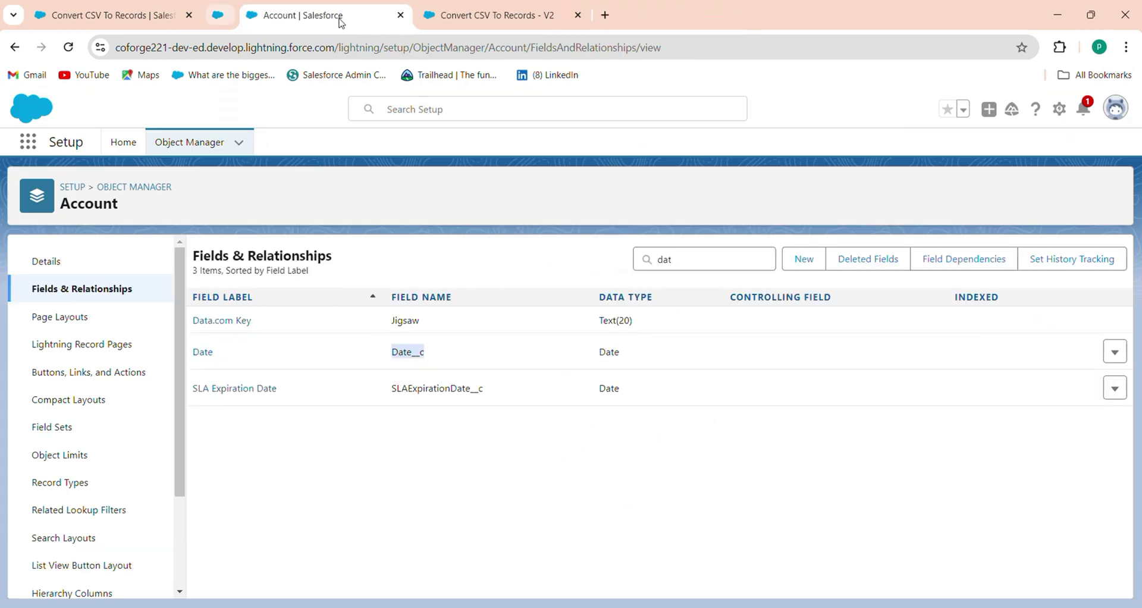
pyautogui.click(366, 16)
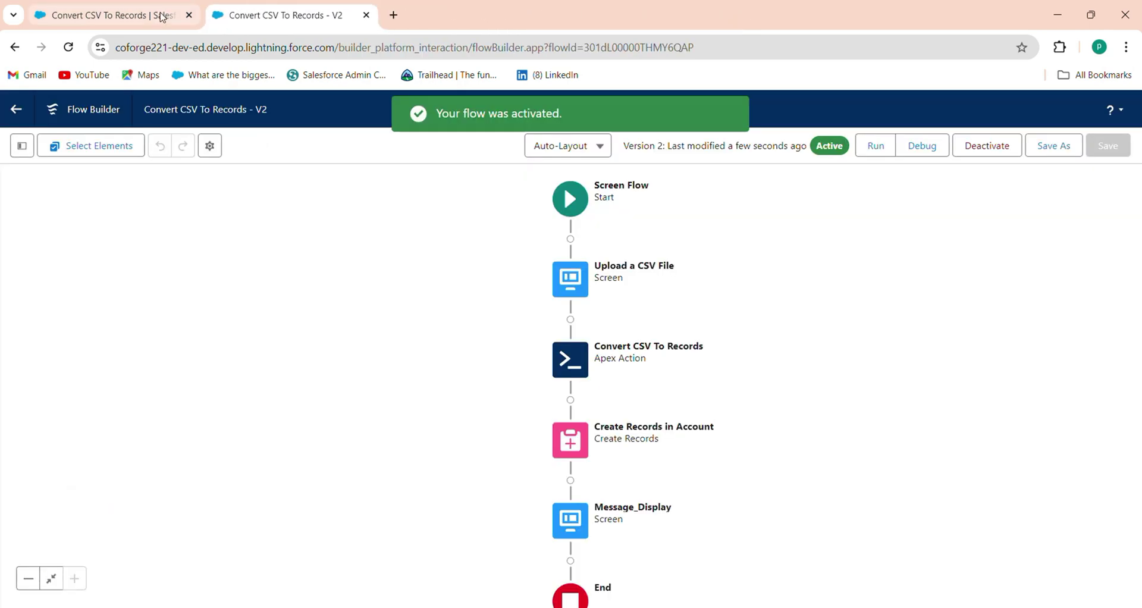
# Return to the Sales app's Accounts list and launch the flow with Upload Excel CSV File.
pyautogui.click(113, 15)
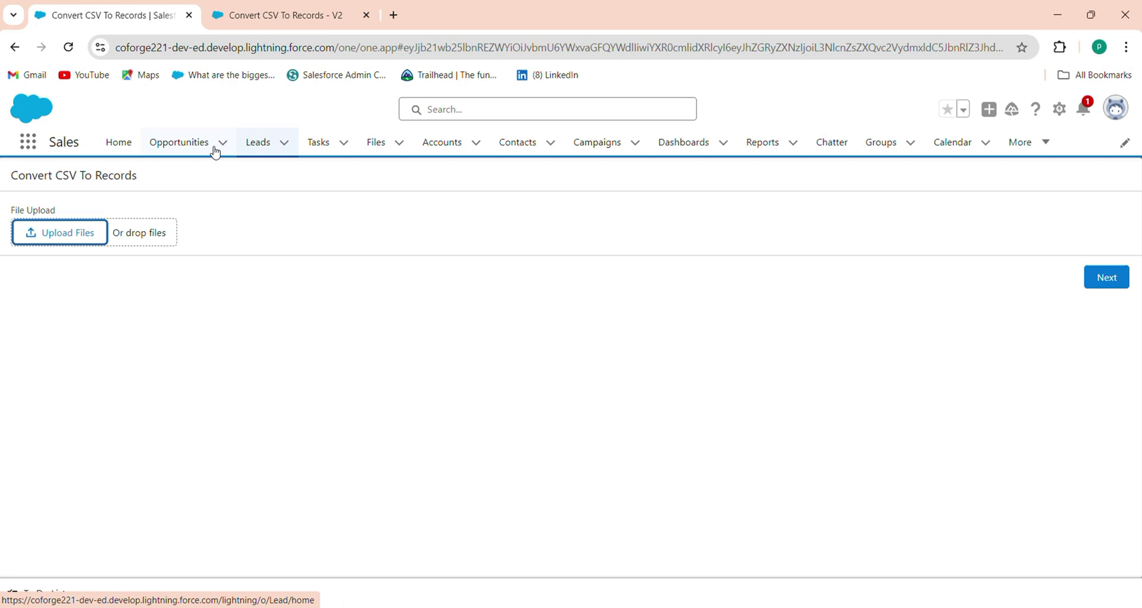
pyautogui.click(425, 149)
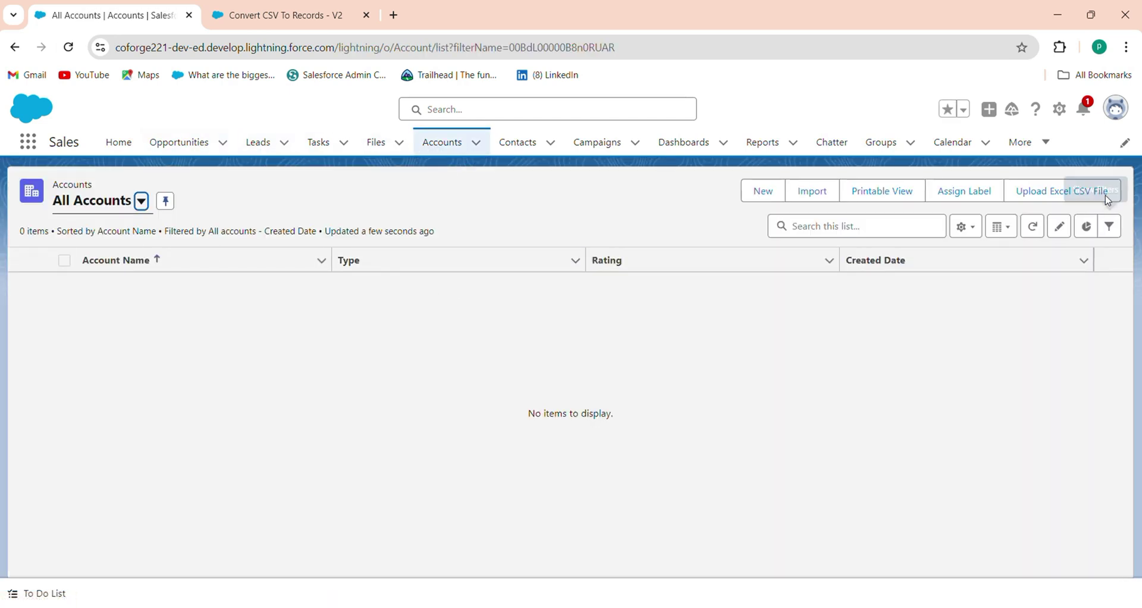
pyautogui.click(1051, 199)
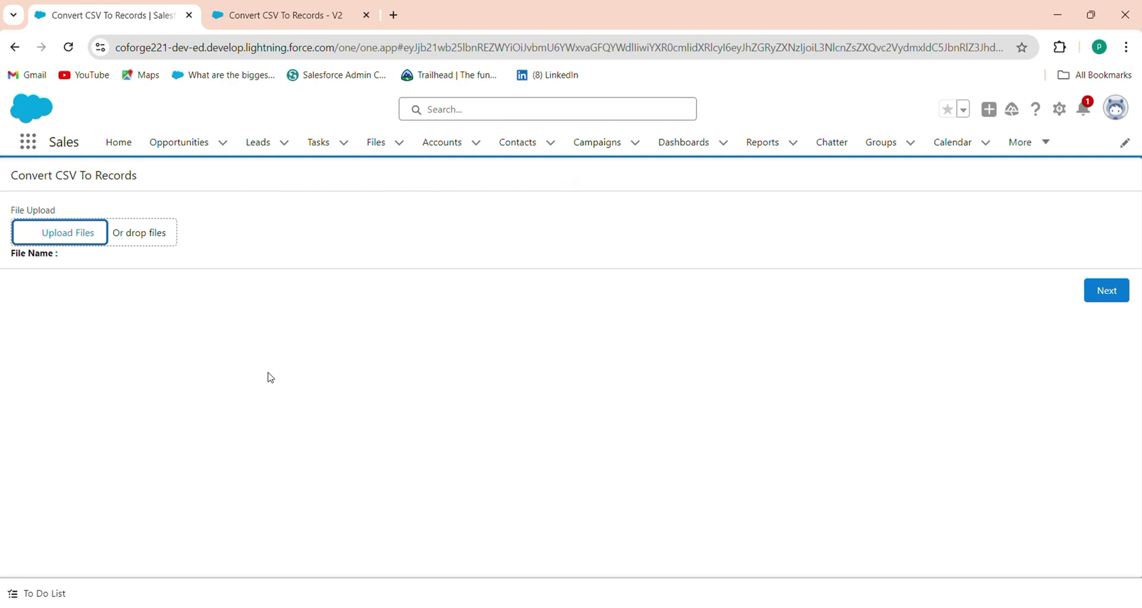
# Upload the Account Data CSV File from the Desktop folder to the flow's File Upload component.
pyautogui.click(56, 238)
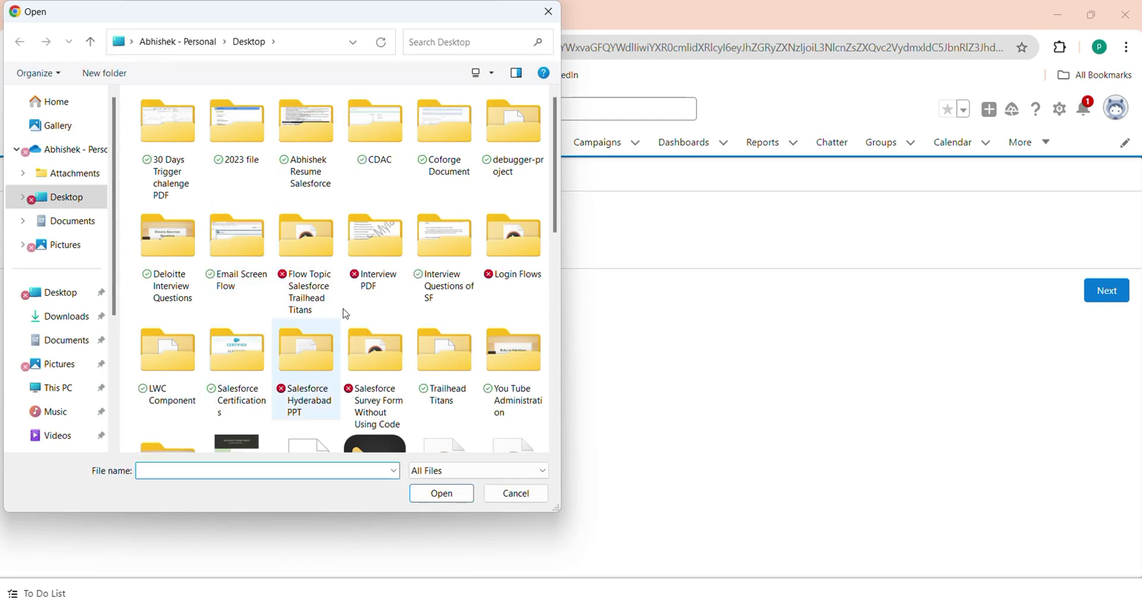
pyautogui.scroll(-6, 342, 315)
pyautogui.scroll(4, 304, 255)
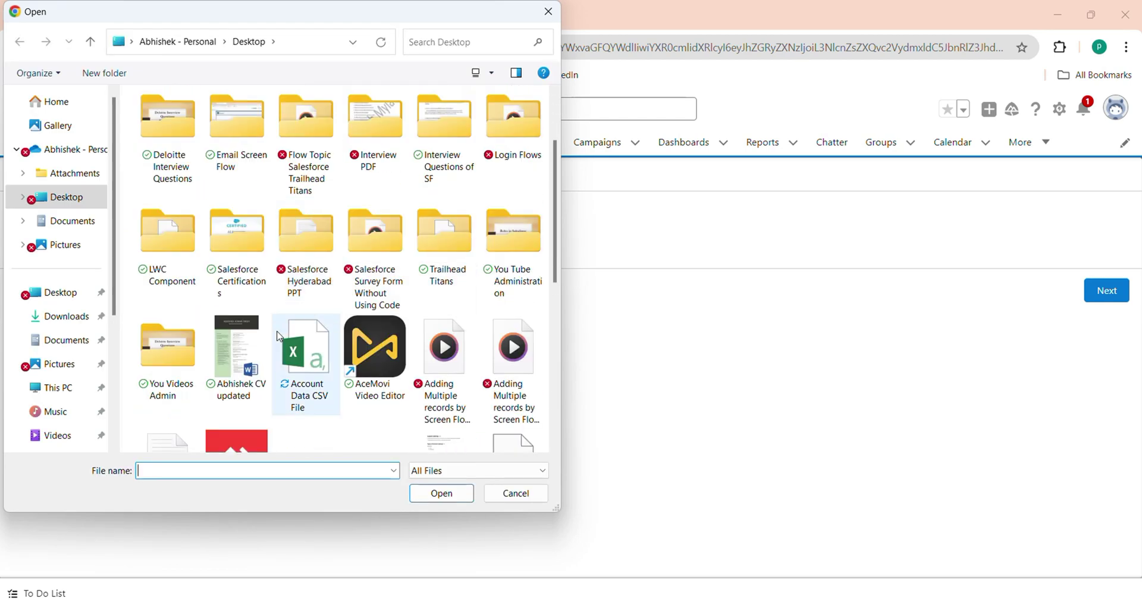
pyautogui.click(304, 367)
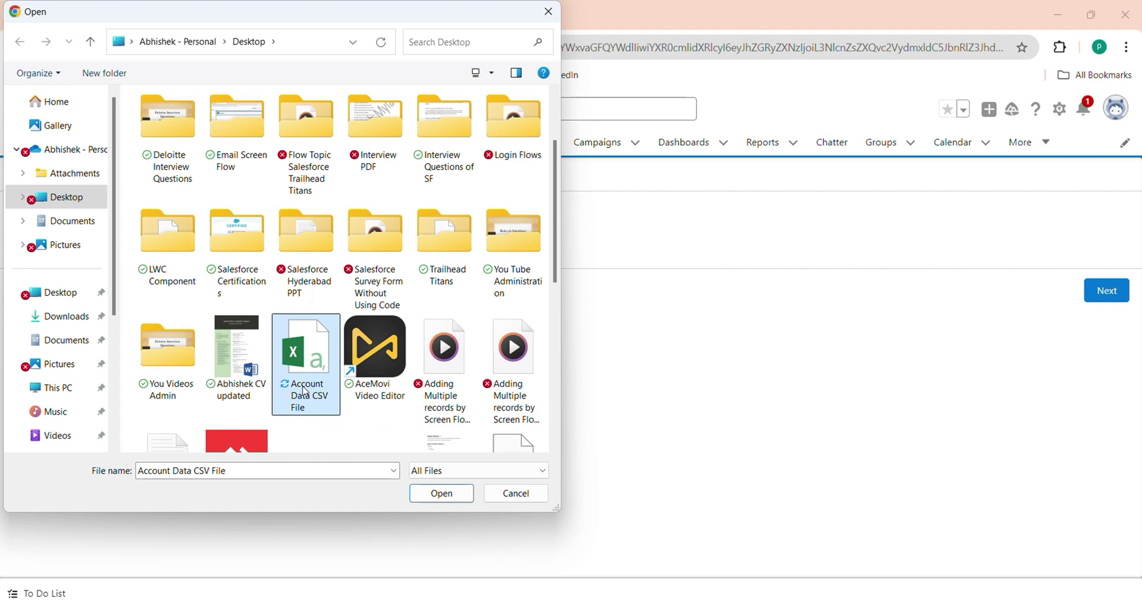
pyautogui.click(440, 493)
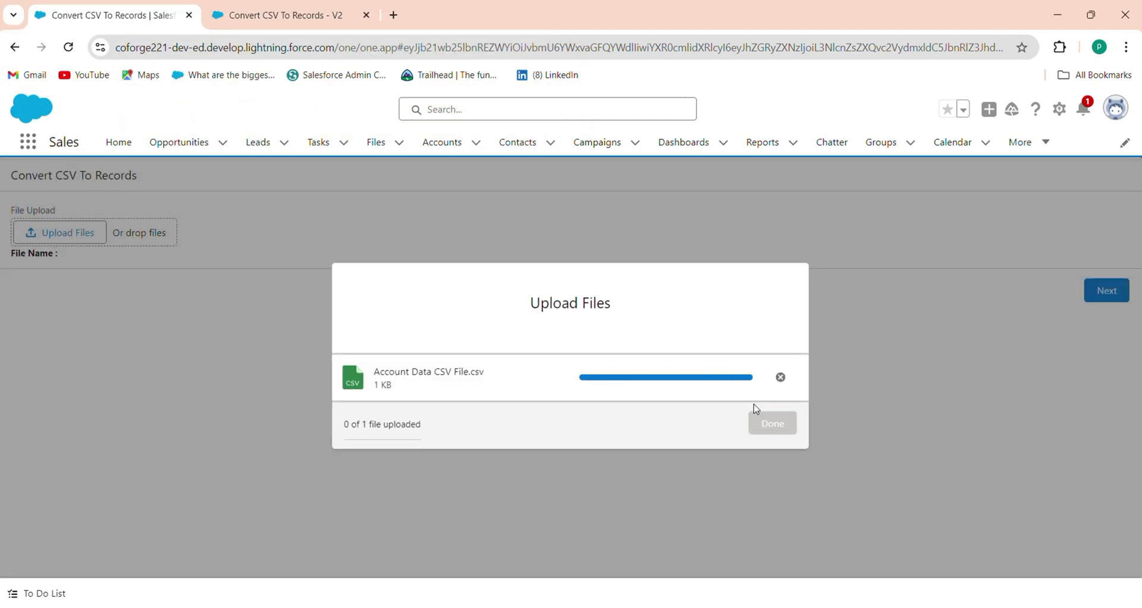
pyautogui.click(783, 429)
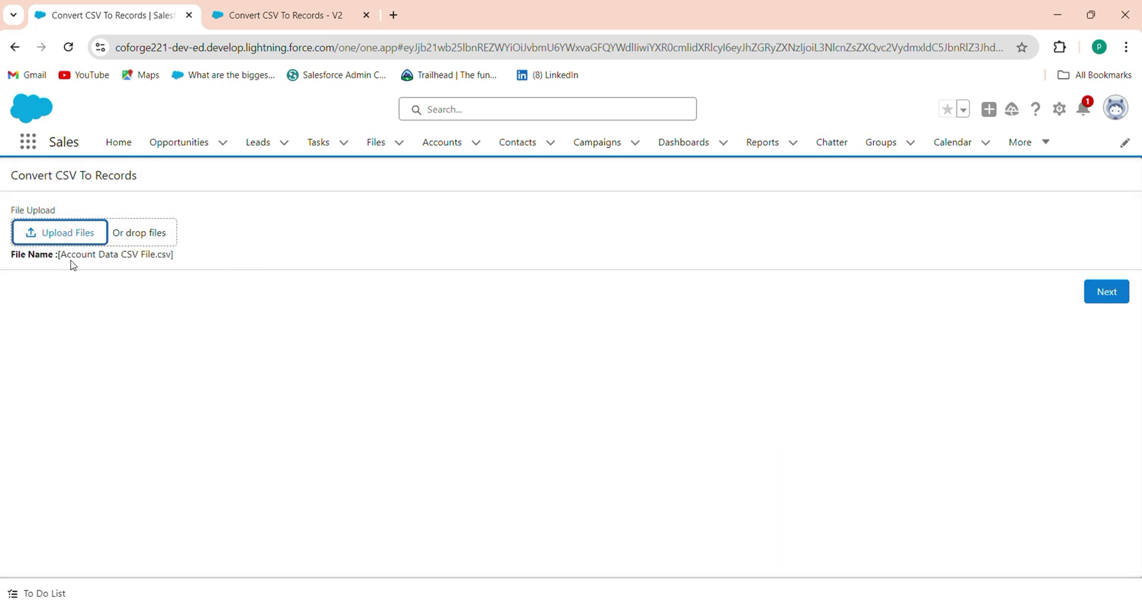
# Check the displayed name of the uploaded file, advance the flow to its message screen and finish it.
pyautogui.moveTo(192, 263); pyautogui.dragTo(65, 262)
pyautogui.click(108, 306)
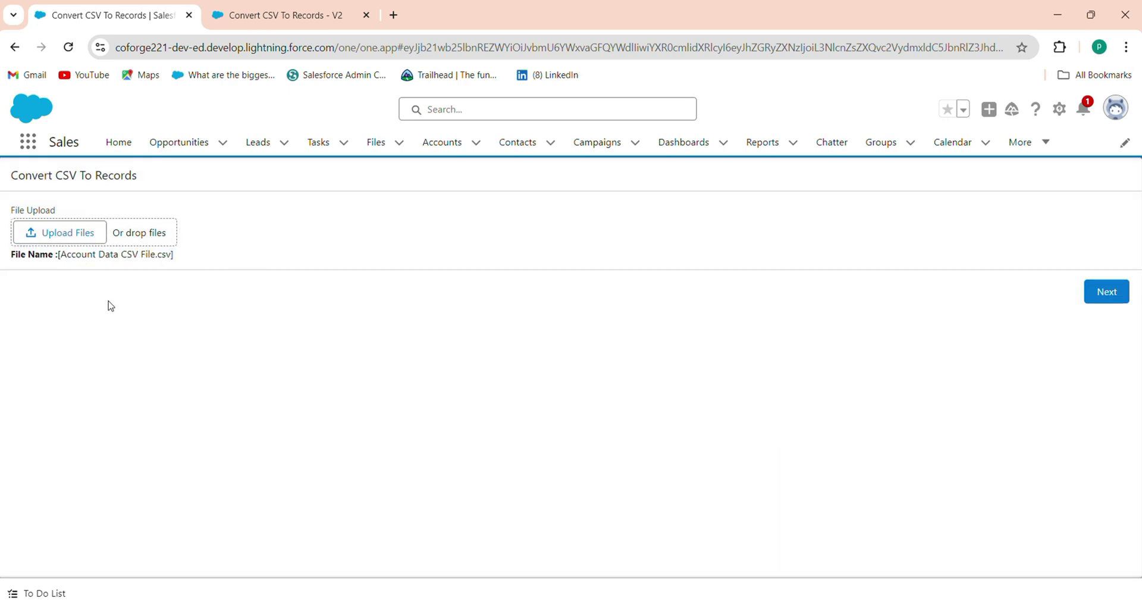
pyautogui.click(1118, 298)
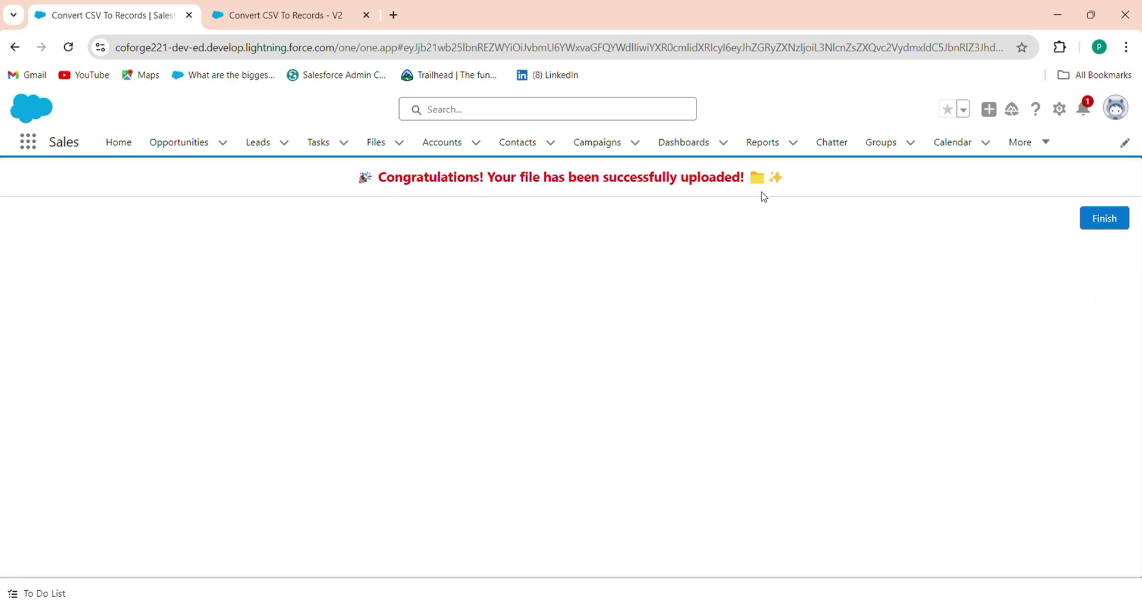
pyautogui.click(1104, 217)
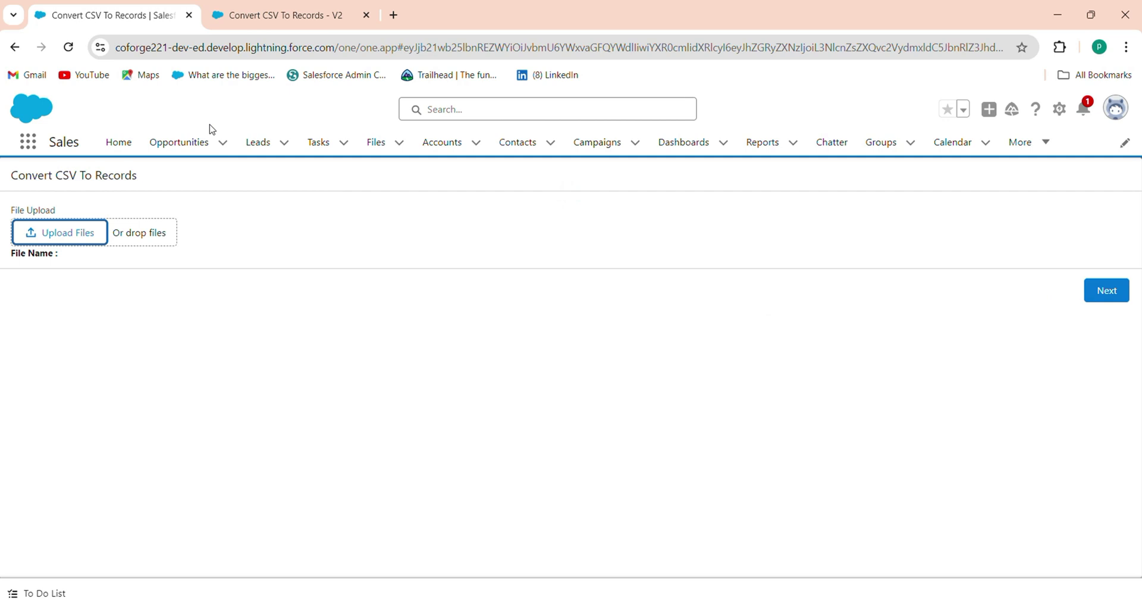
# Open the All Accounts list, sort it by Created Date and review the imported Account records.
pyautogui.click(441, 145)
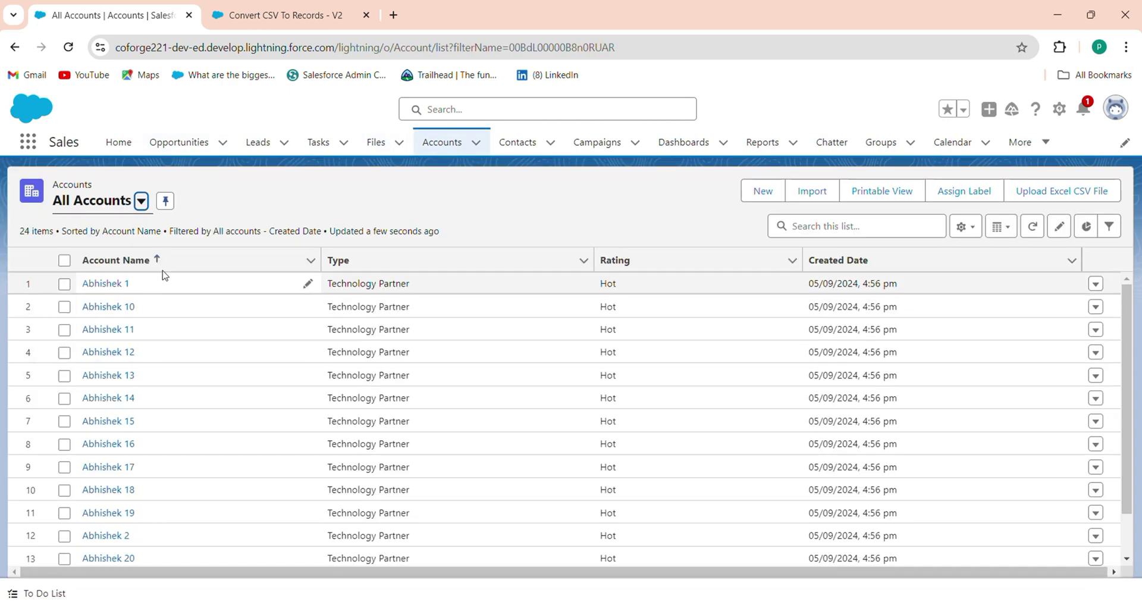
pyautogui.click(835, 267)
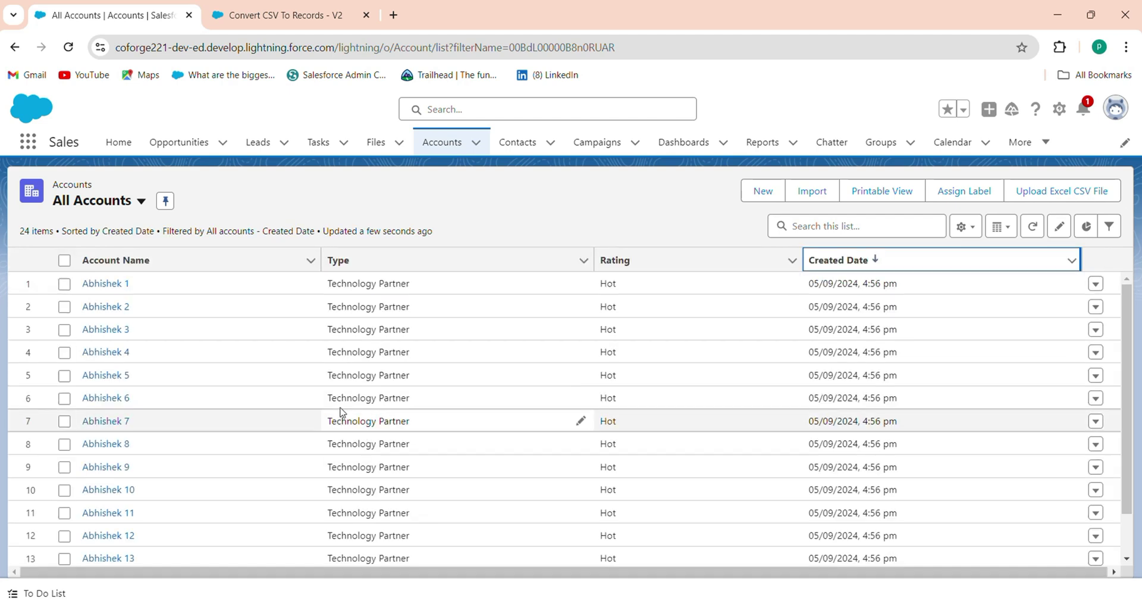
pyautogui.scroll(-4, 139, 495)
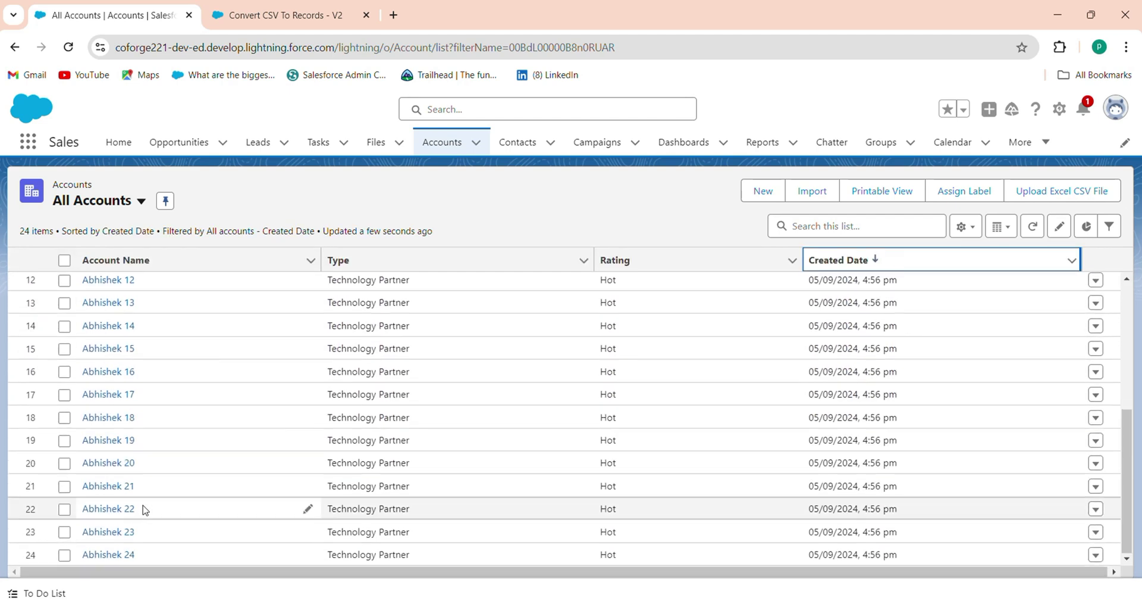
pyautogui.scroll(4, 159, 410)
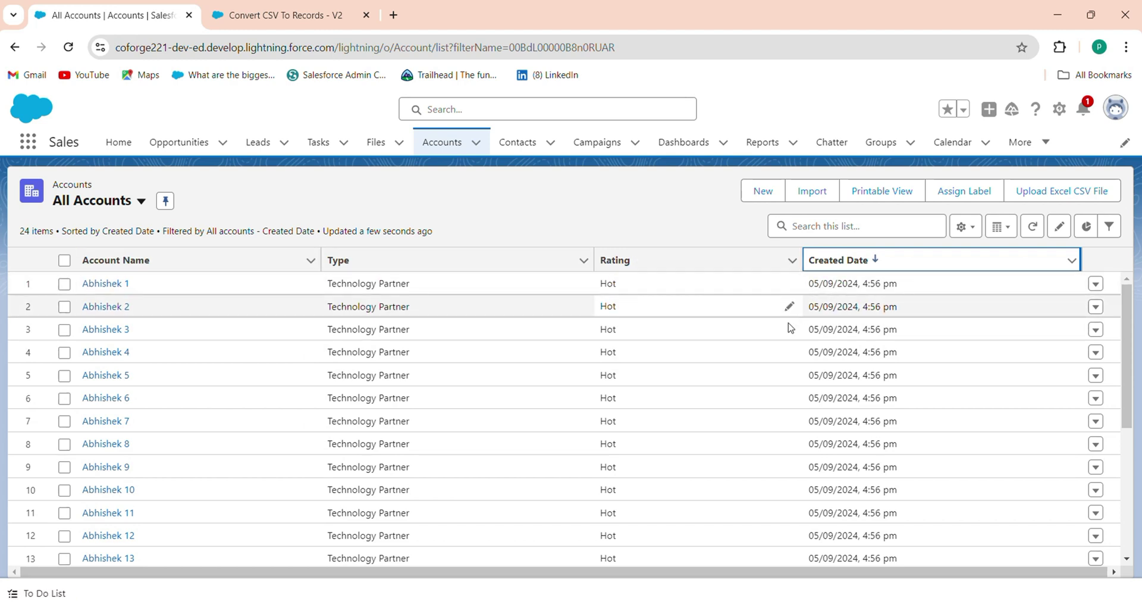
pyautogui.moveTo(1128, 368); pyautogui.dragTo(1135, 508)
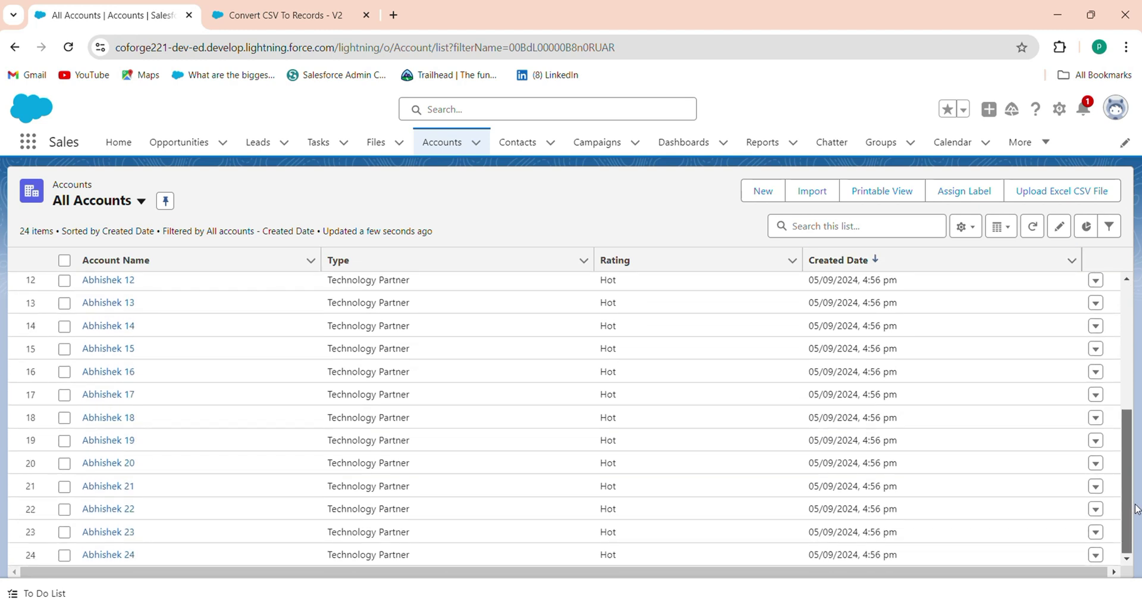
pyautogui.scroll(5, 395, 370)
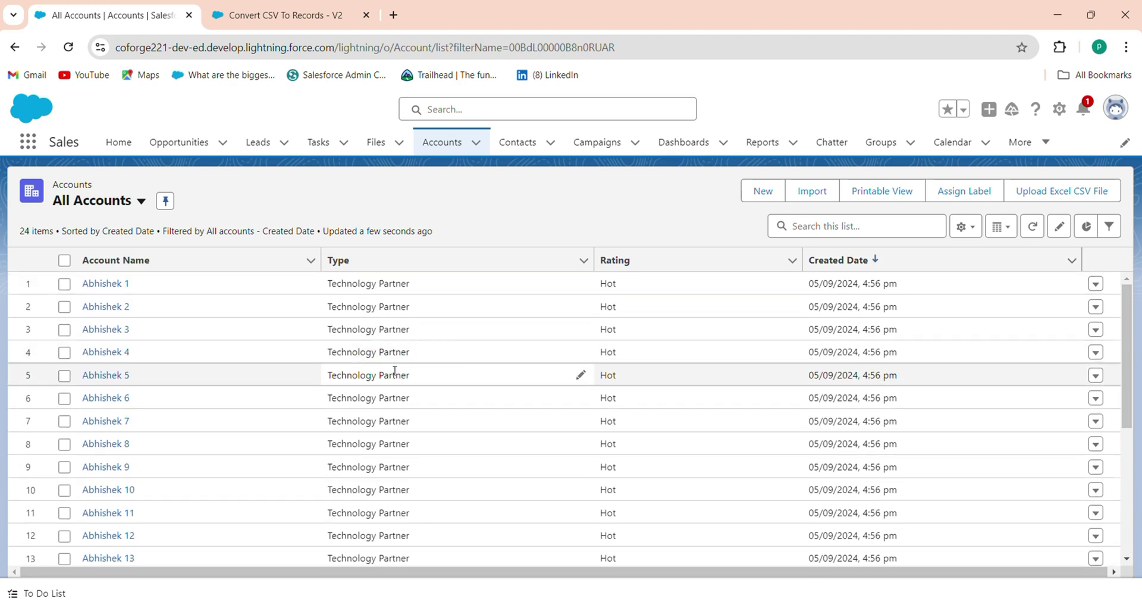